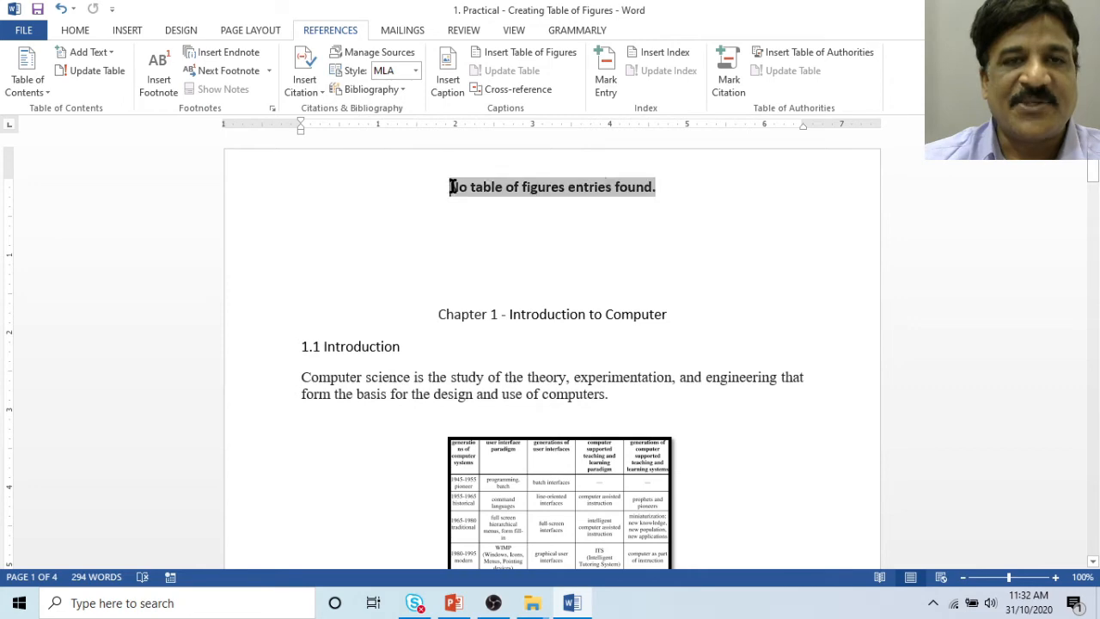
Delete the "No table of figures entries found." line and add a blank line below the tulip picture.
key("Delete")
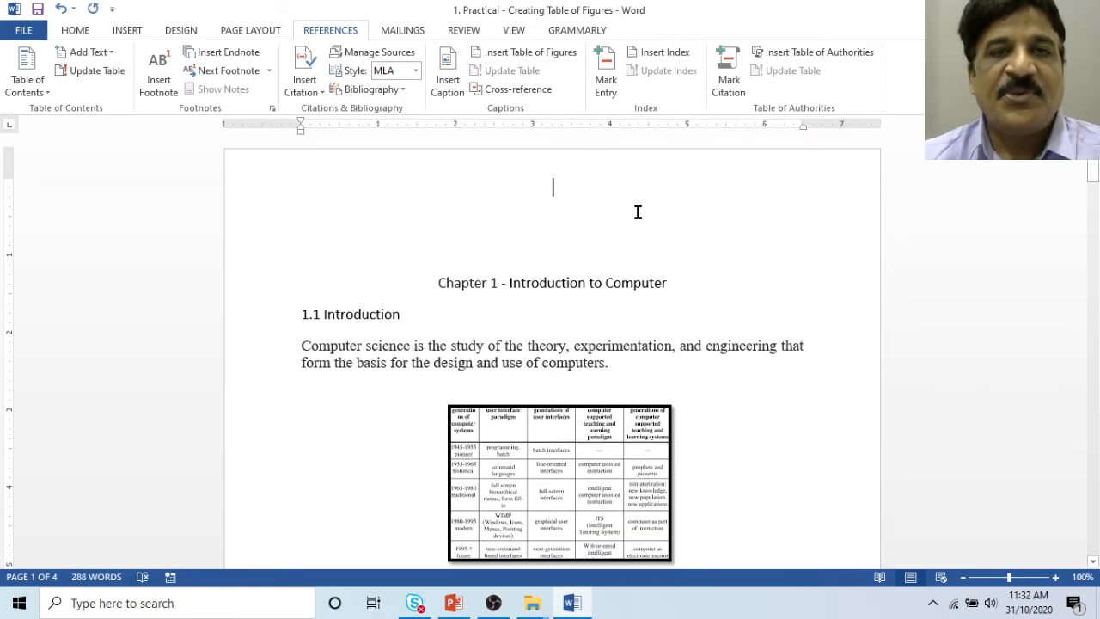
scroll(612, 263, "down", 5)
scroll(607, 280, "down", 4)
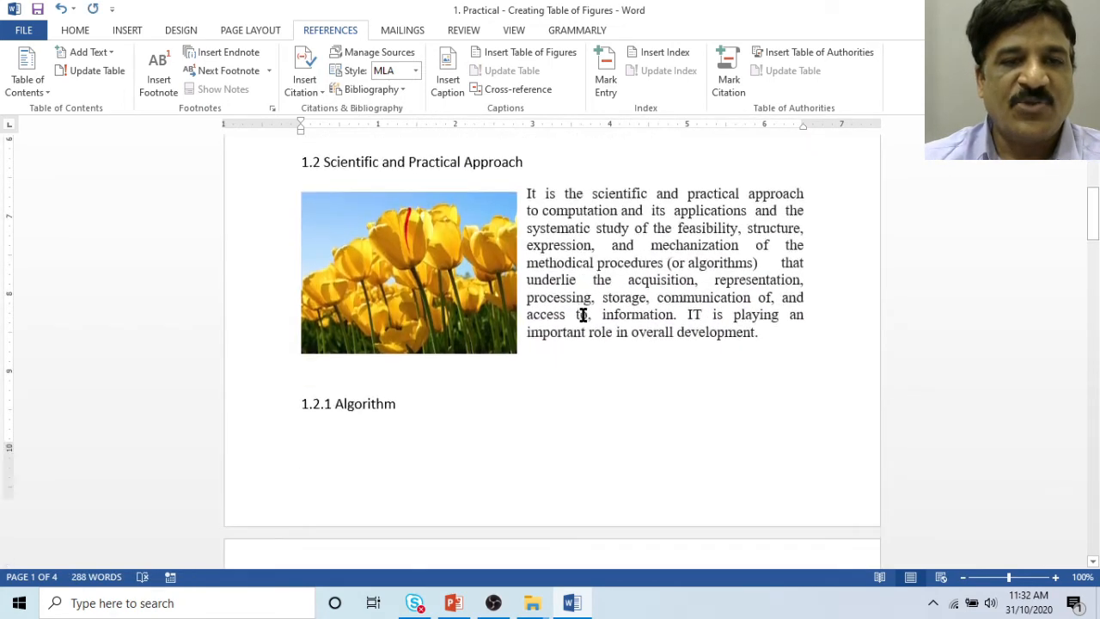
left_click(525, 324)
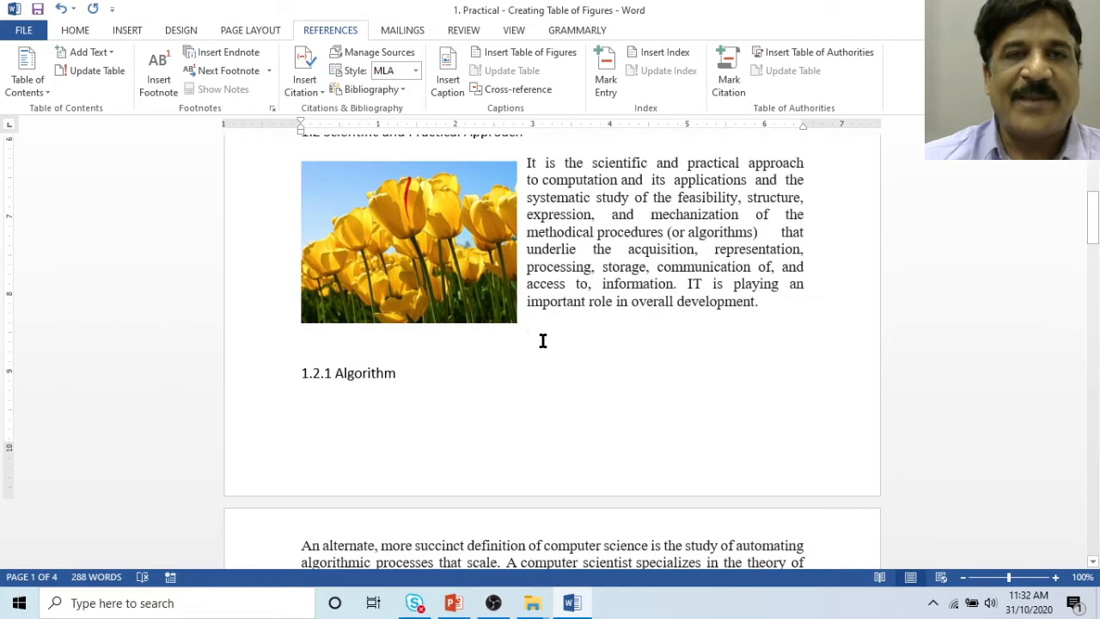
key("Return")
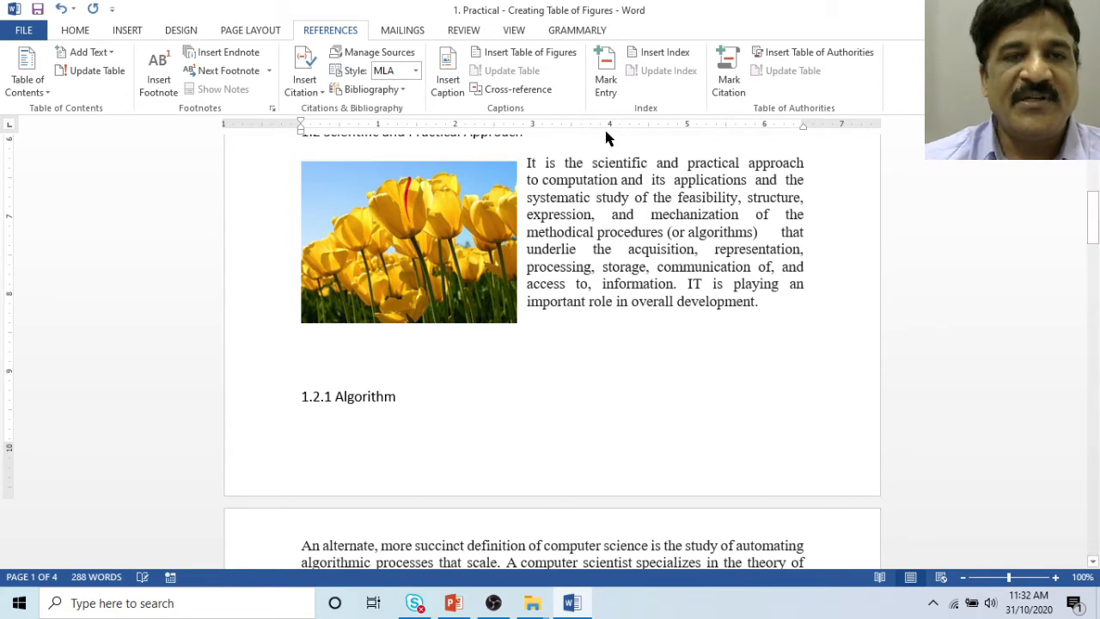
Insert the caption "Figure 1: Tulip" with the Figure label below the tulip picture.
left_click(447, 86)
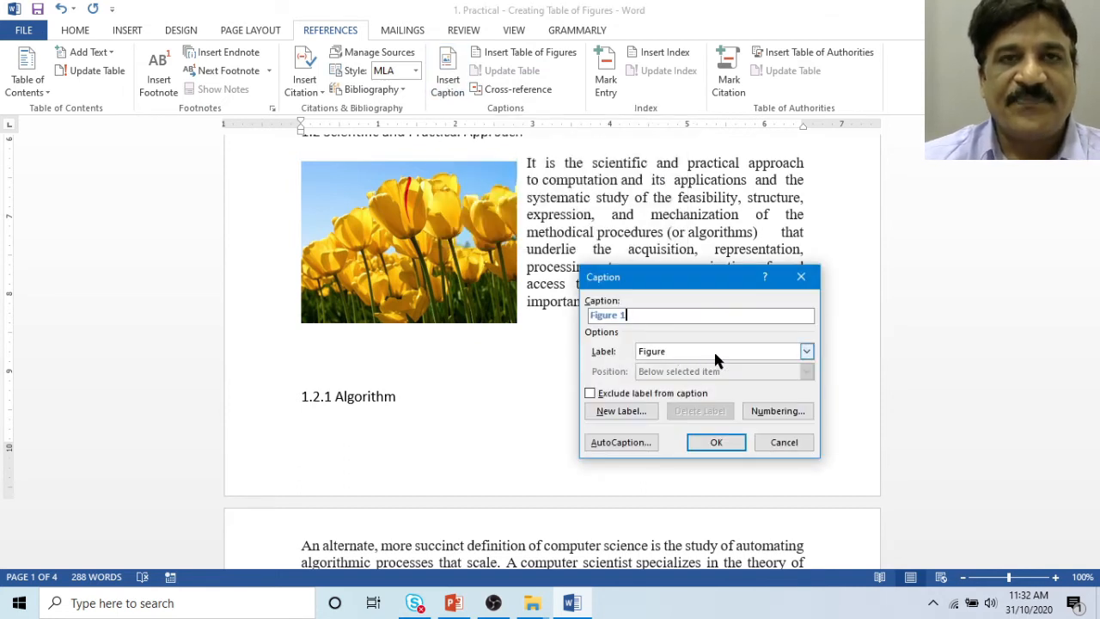
left_click(806, 353)
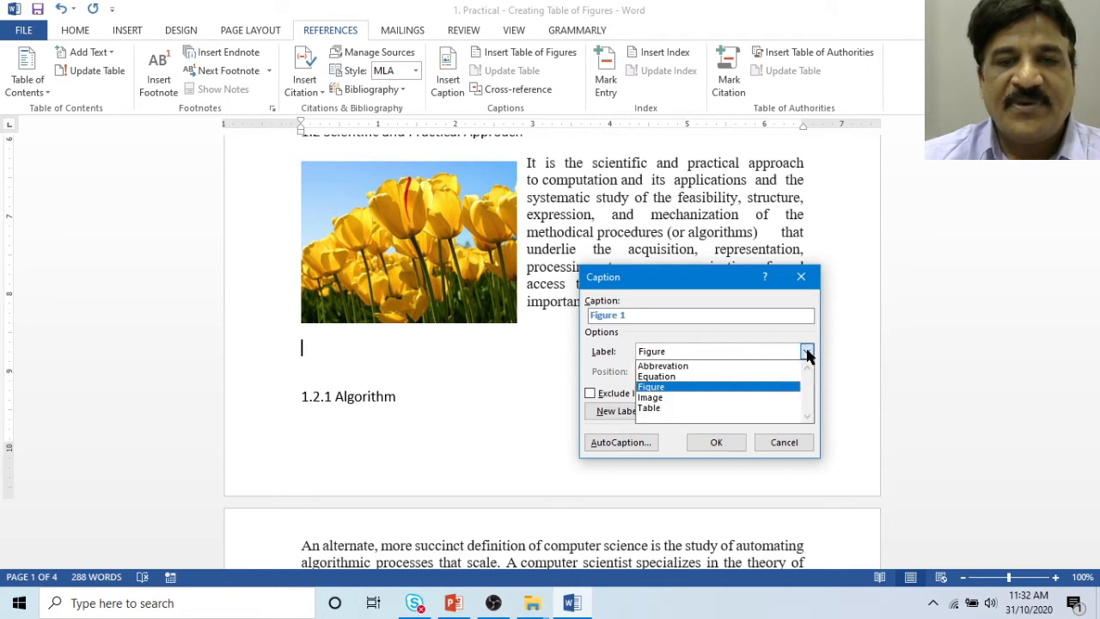
left_click(653, 387)
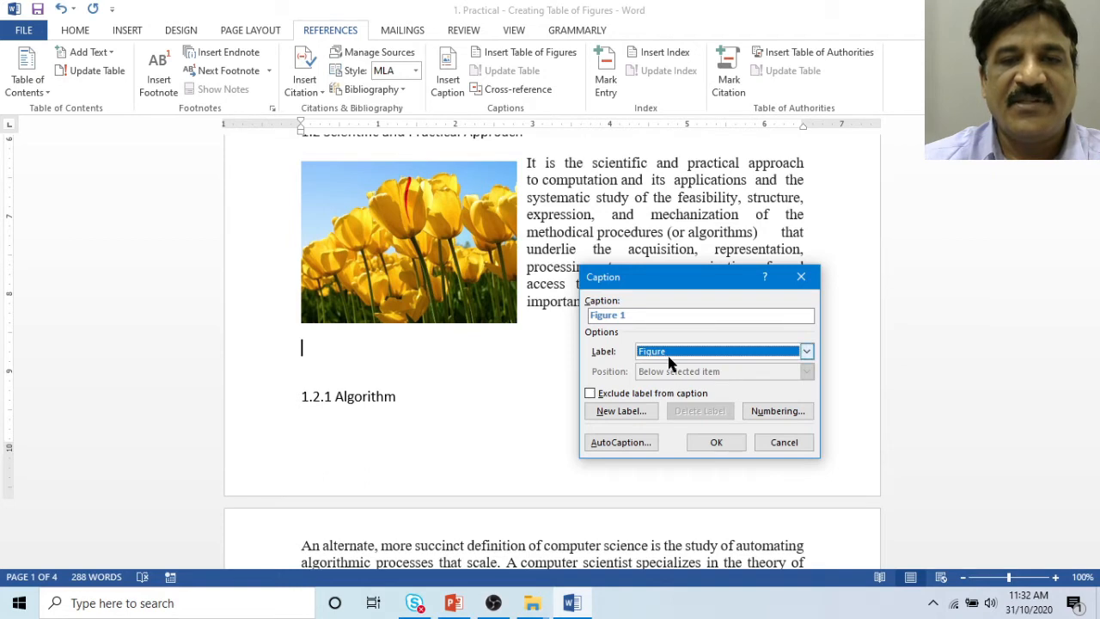
left_click(638, 317)
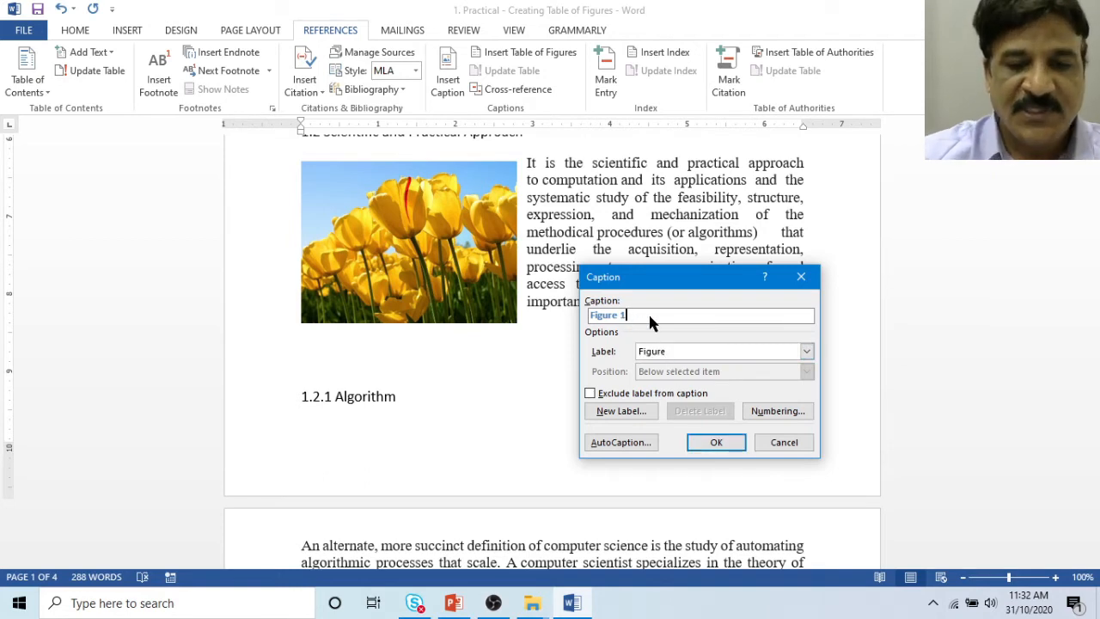
type(": ")
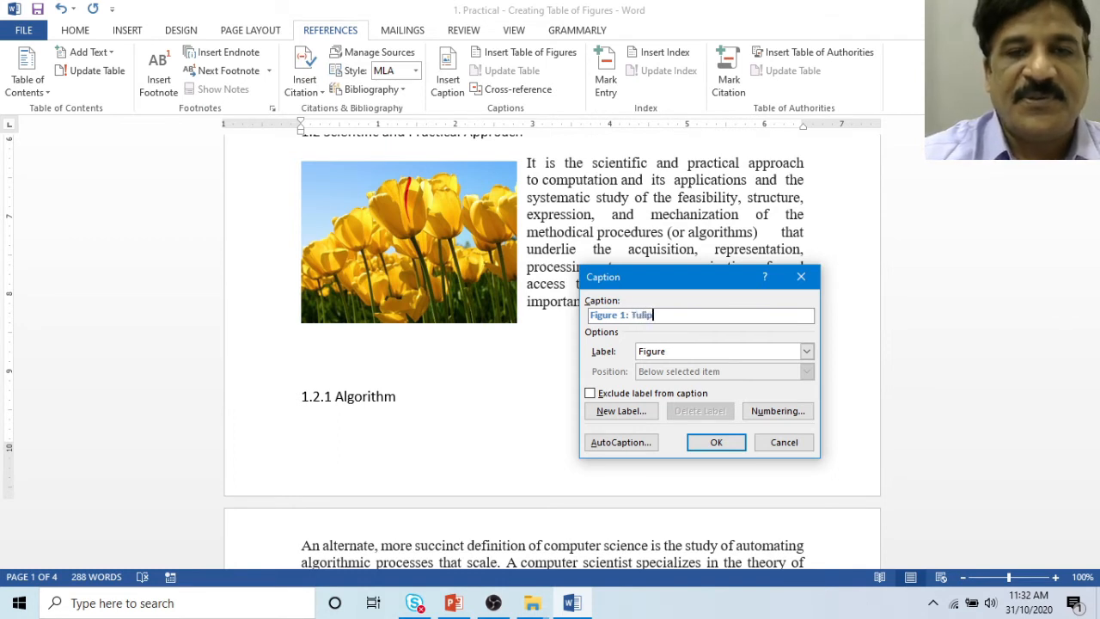
type("Tulip")
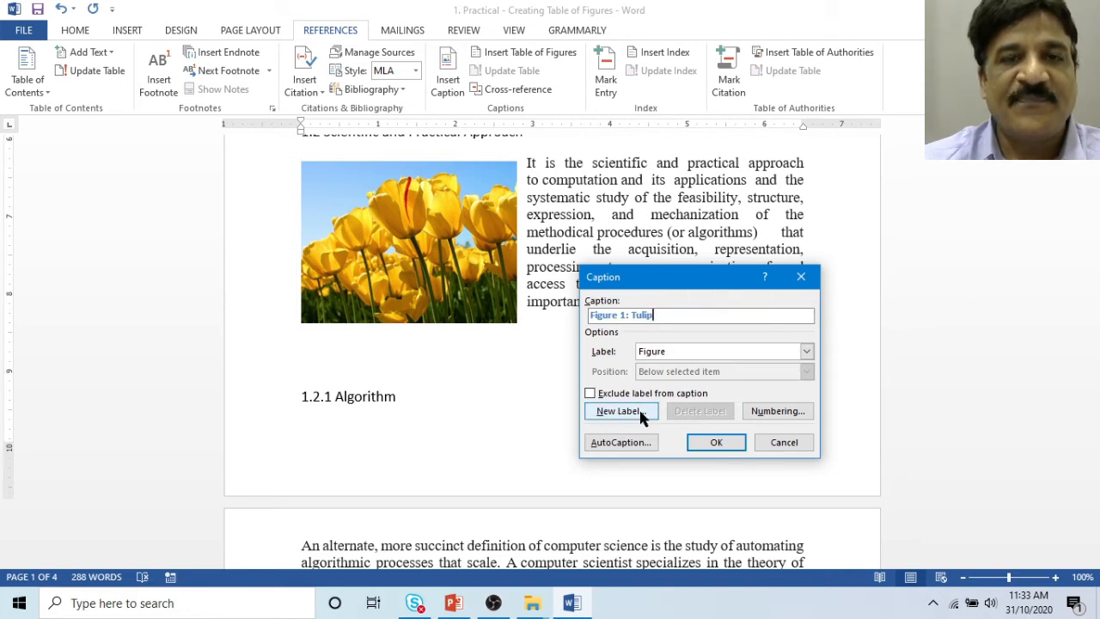
left_click(717, 442)
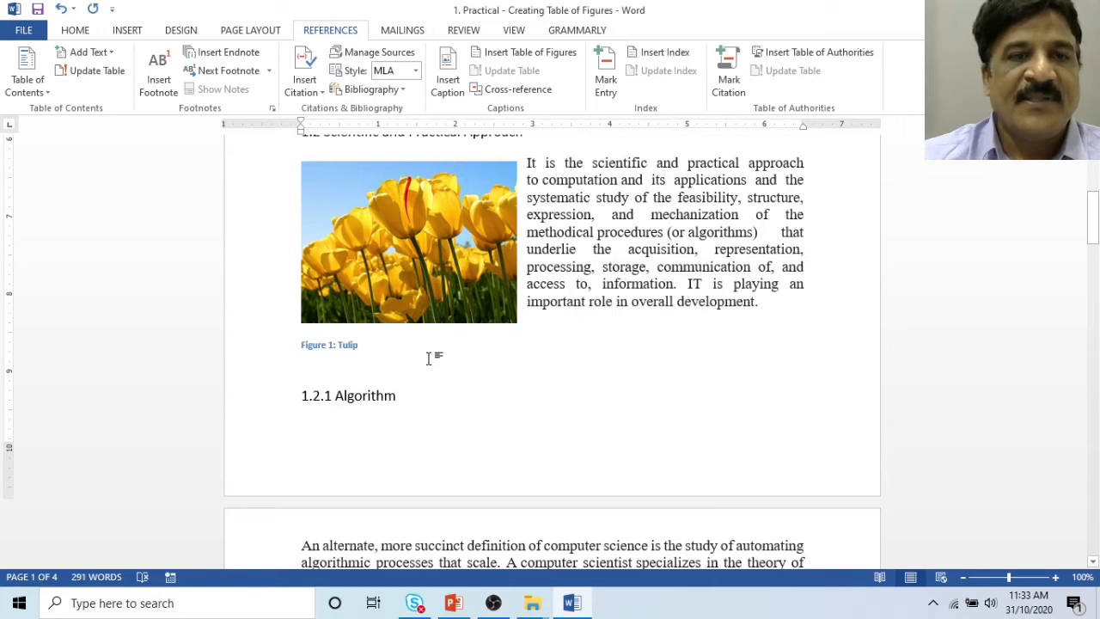
Try inserting a table of figures above the Chapter 1 heading and undo the insertion.
scroll(430, 361, "up", 10)
left_click(478, 202)
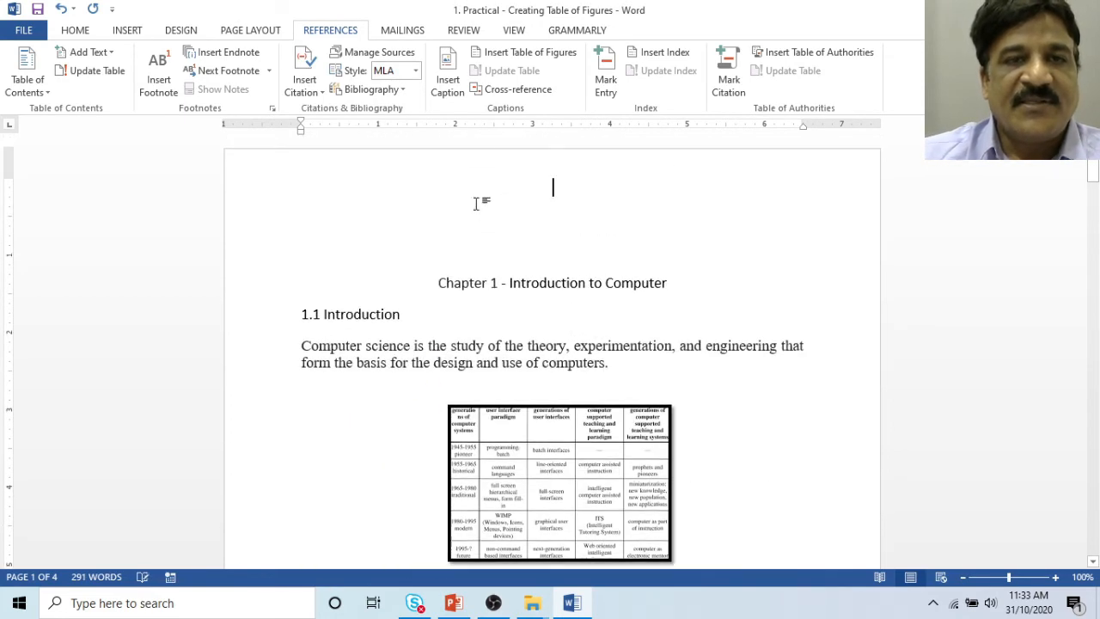
left_click(530, 53)
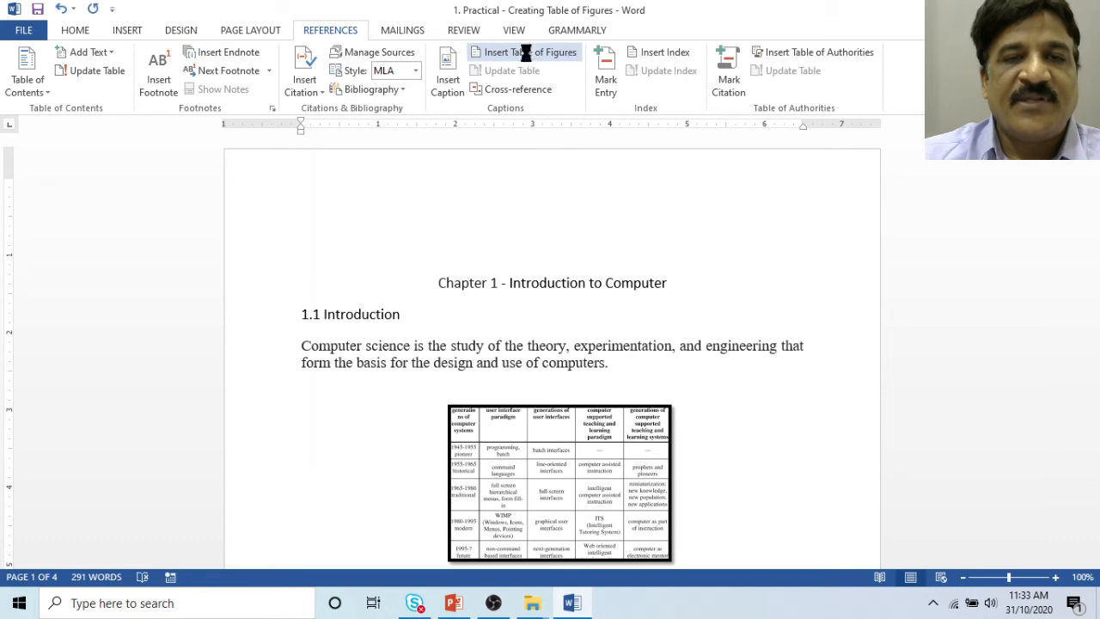
left_click(620, 458)
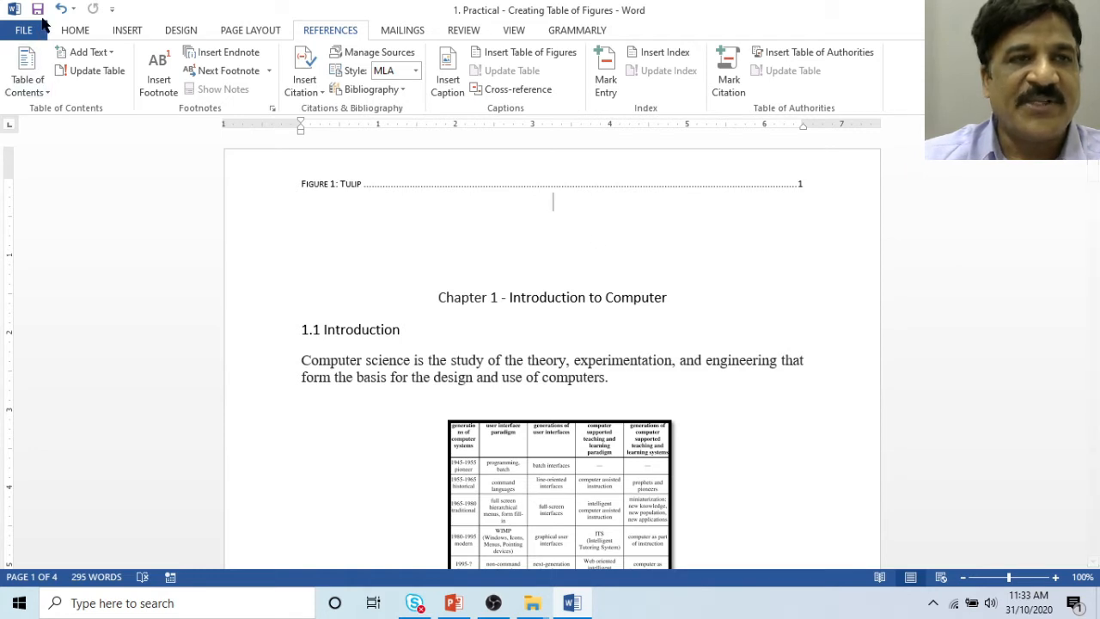
left_click(60, 9)
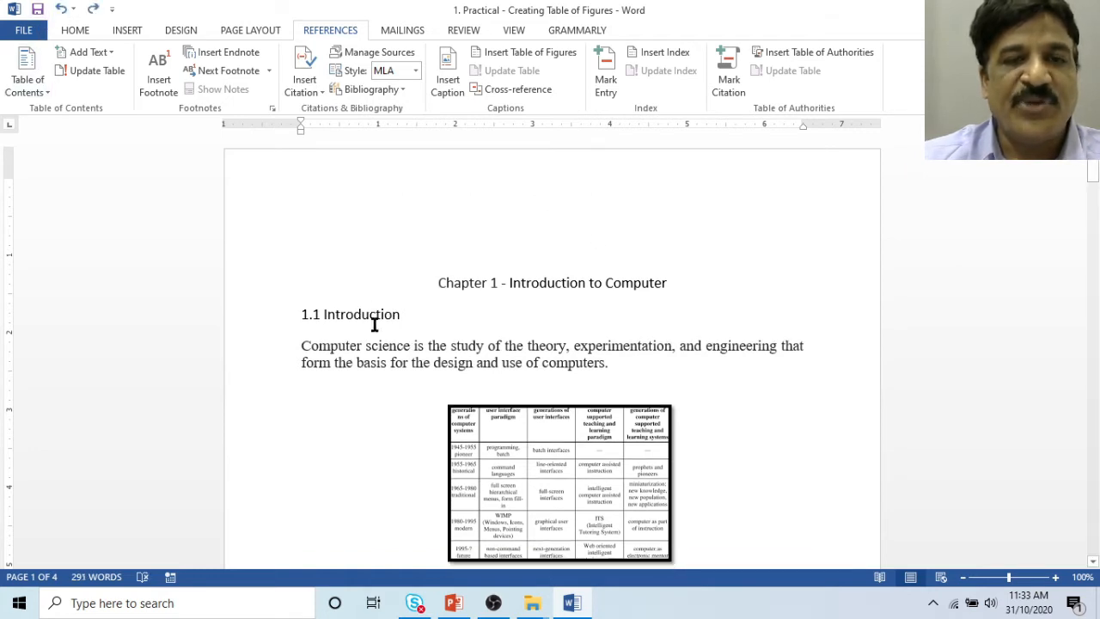
Insert the caption "Figure 2: Pigeon" below the penguin picture in section 2.2 Technology.
scroll(391, 383, "down", 10)
scroll(431, 421, "down", 15)
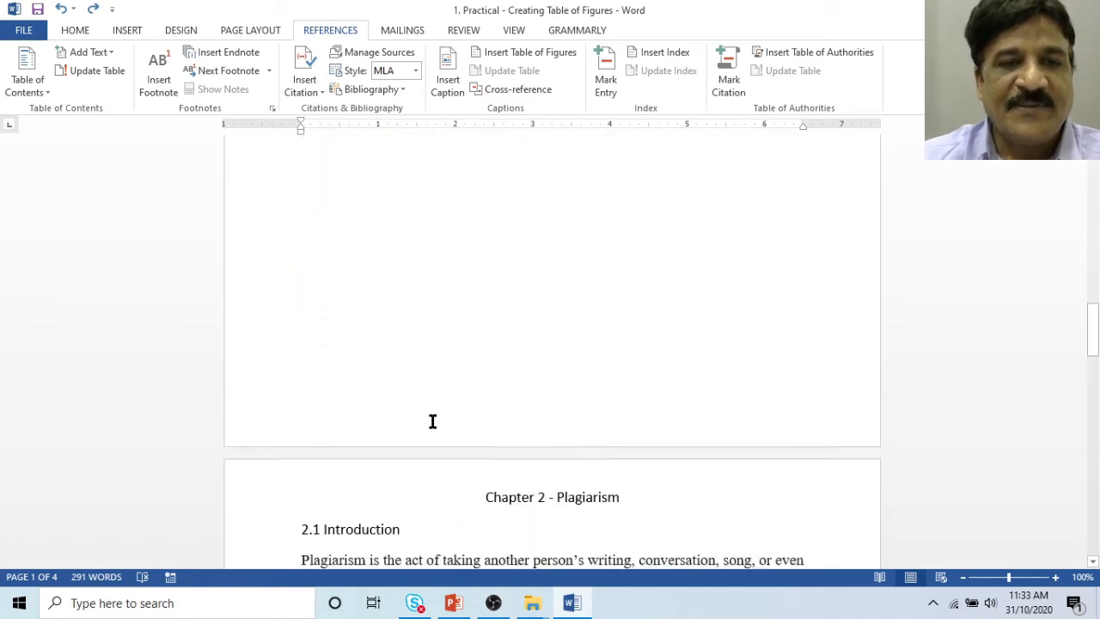
left_click(477, 401)
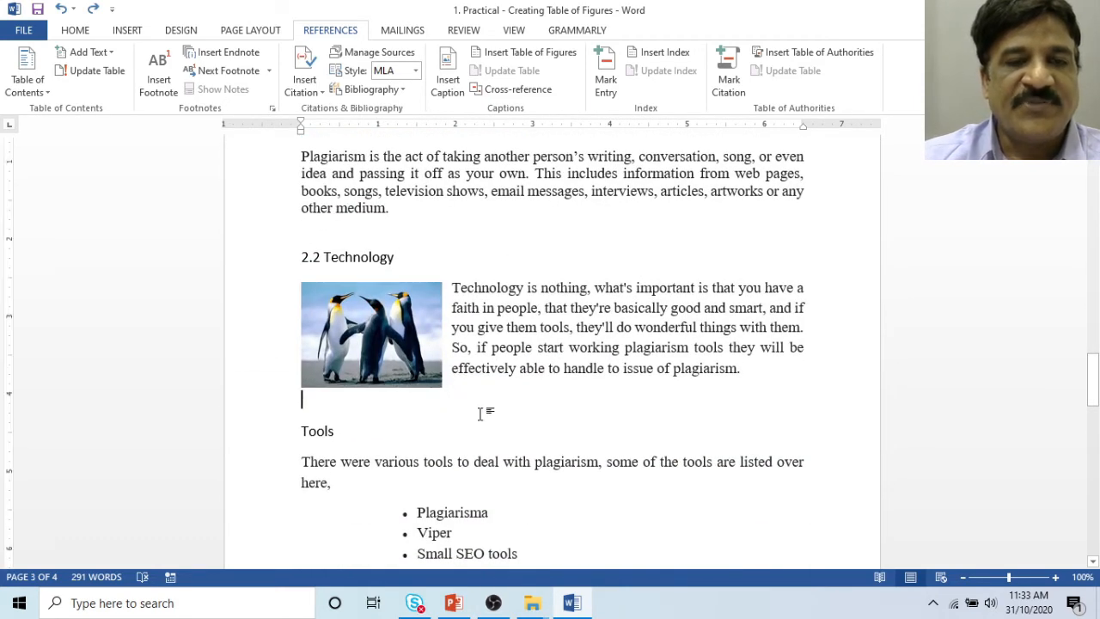
left_click(445, 74)
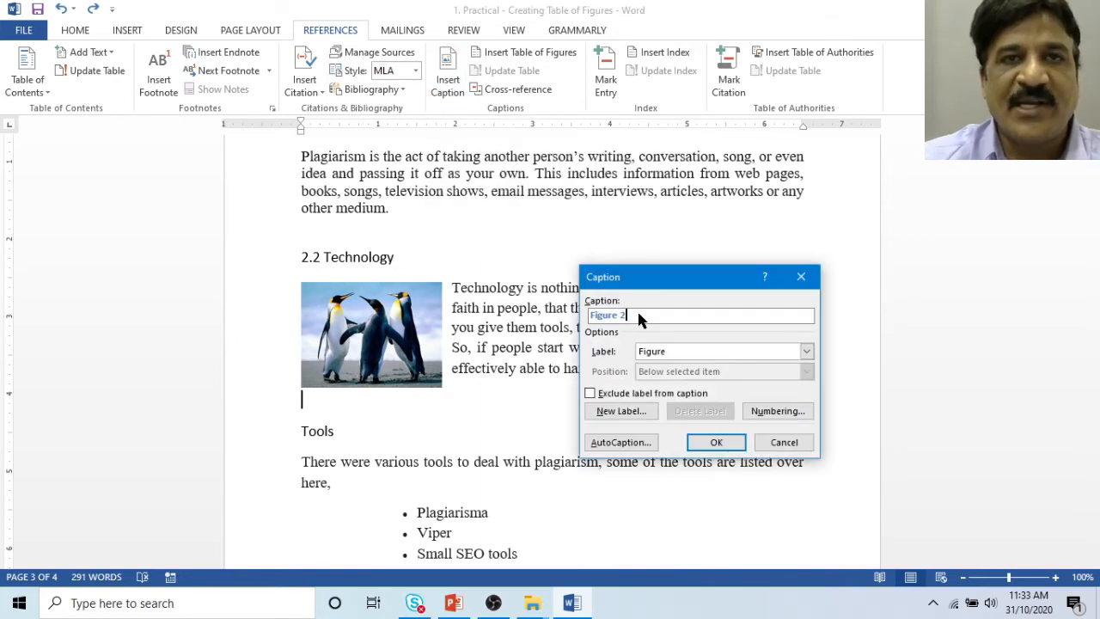
type(": Pigeon")
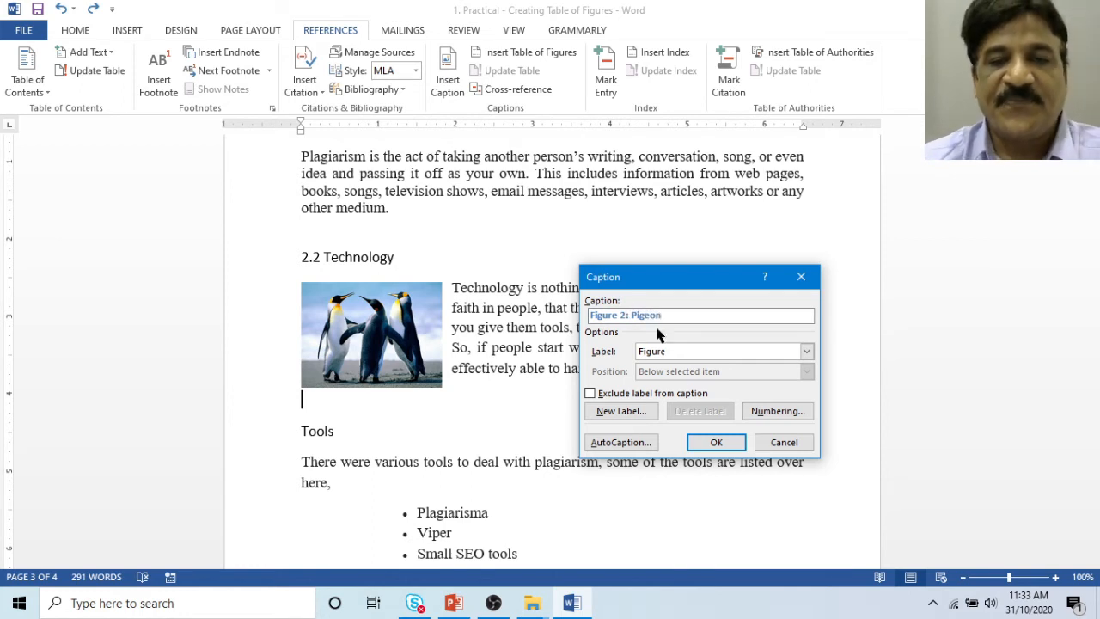
left_click(709, 442)
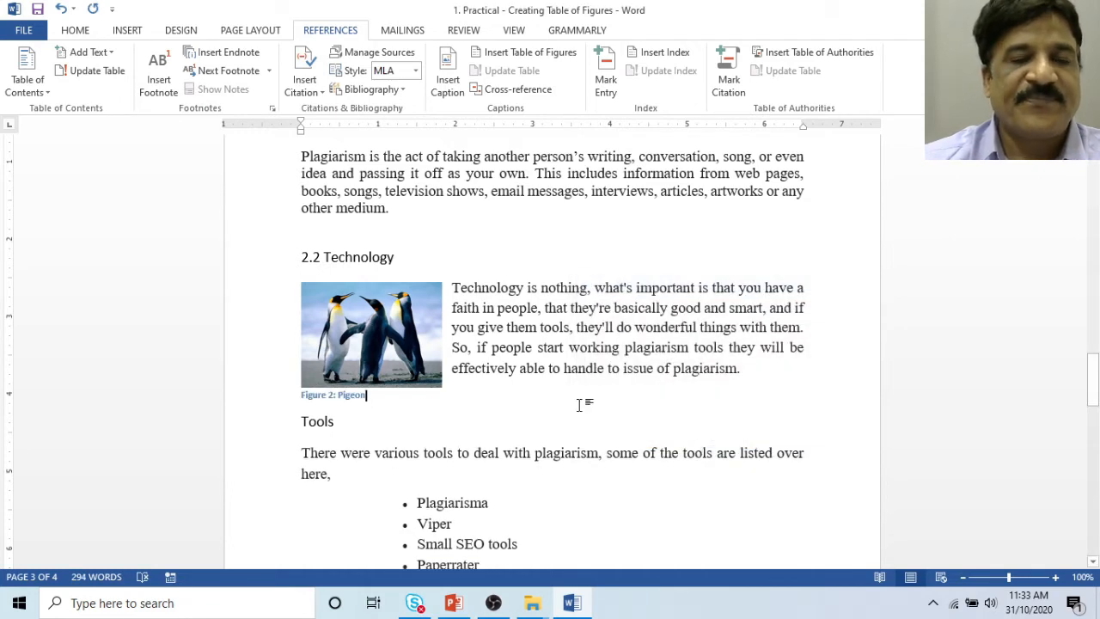
Insert a page break before the "Chapter 1 - Introduction to Computer" heading.
scroll(580, 403, "up", 8)
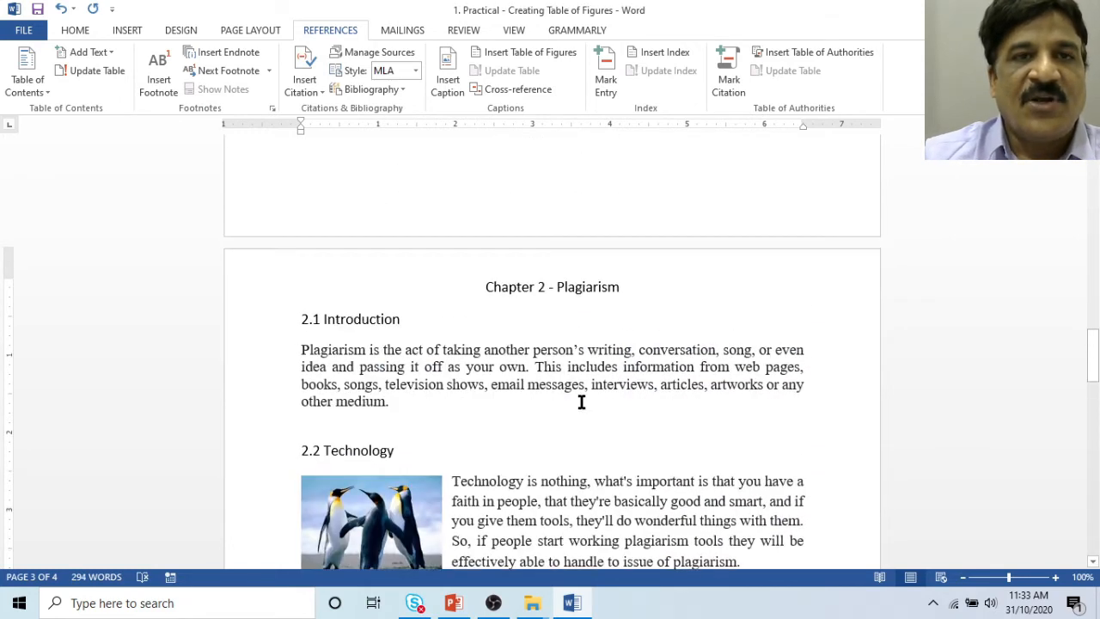
scroll(582, 401, "up", 20)
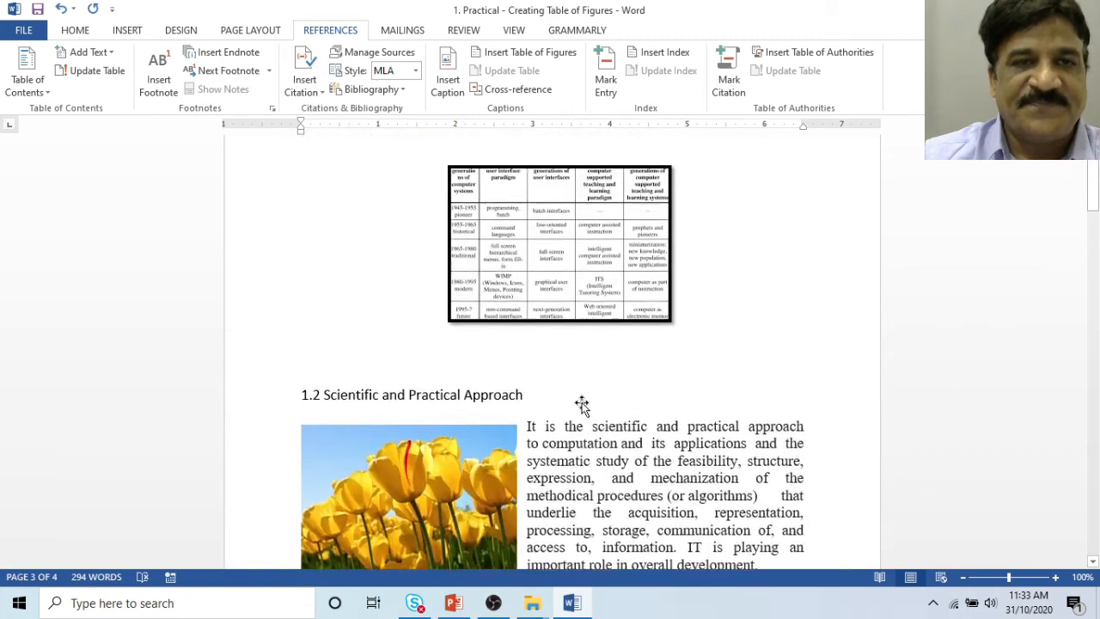
left_click(427, 206)
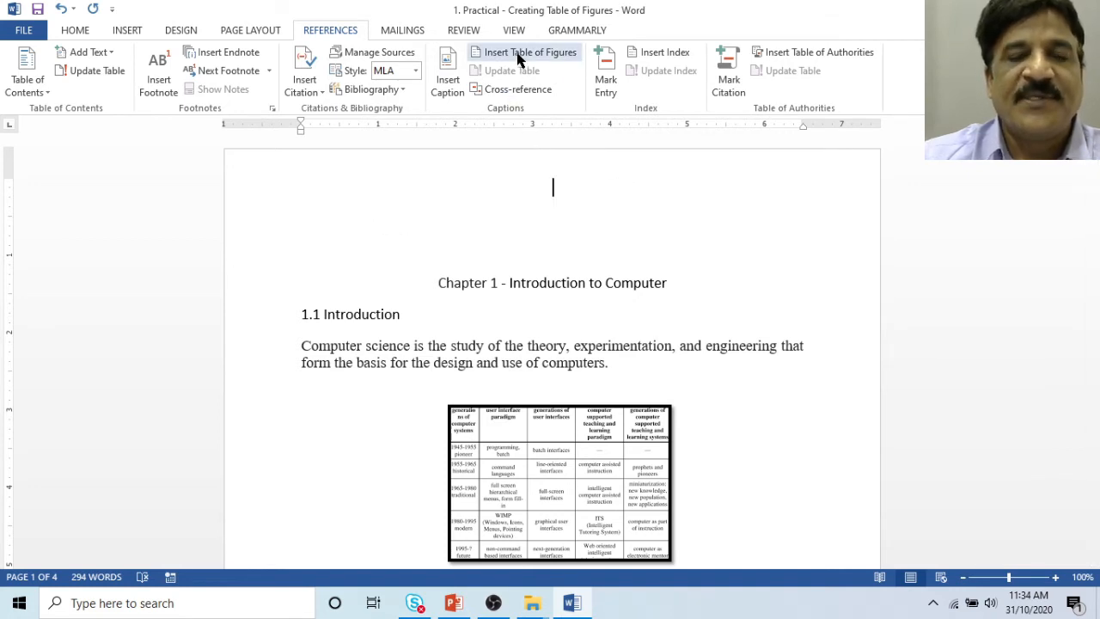
left_click(439, 282)
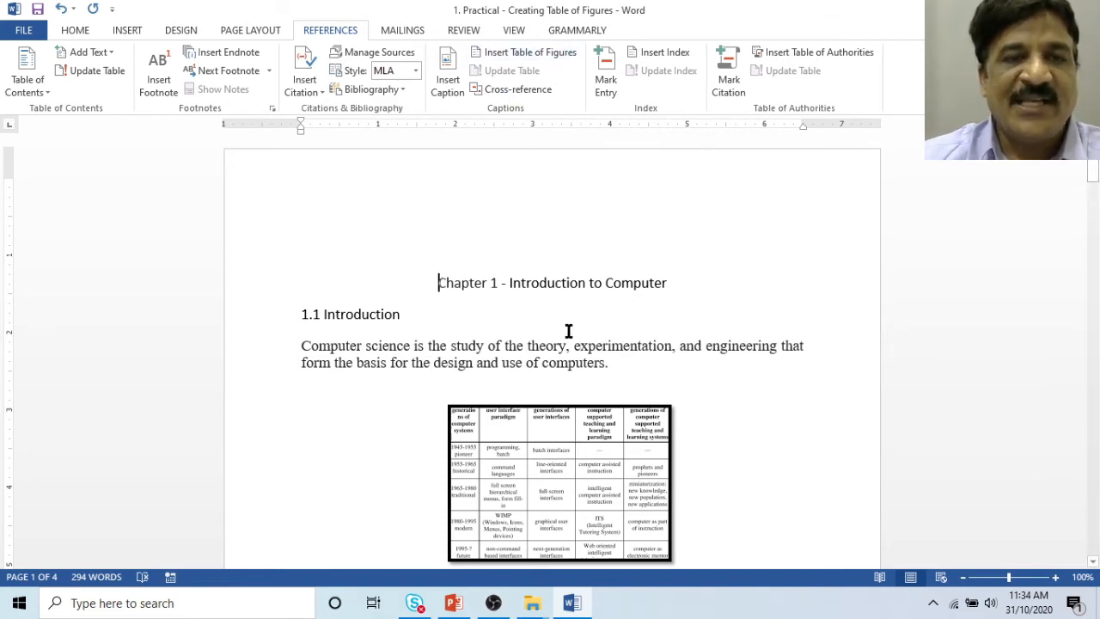
key("ctrl+Return")
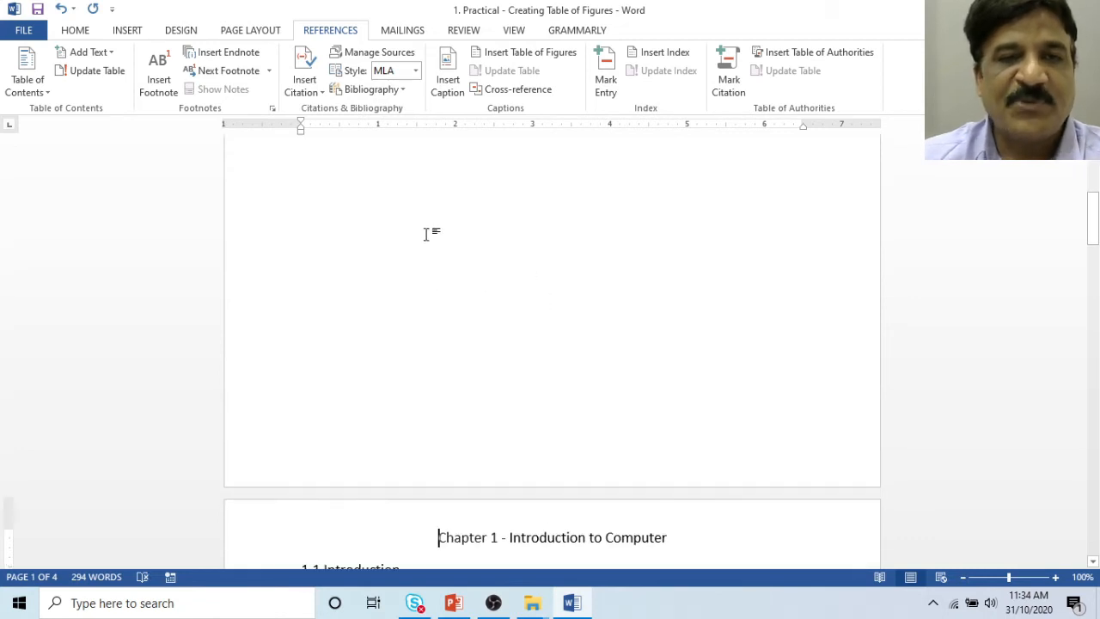
Enter the title "List of Figures" on the first line of the blank first page.
scroll(481, 331, "up", 5)
scroll(555, 338, "up", 1)
left_click(459, 203)
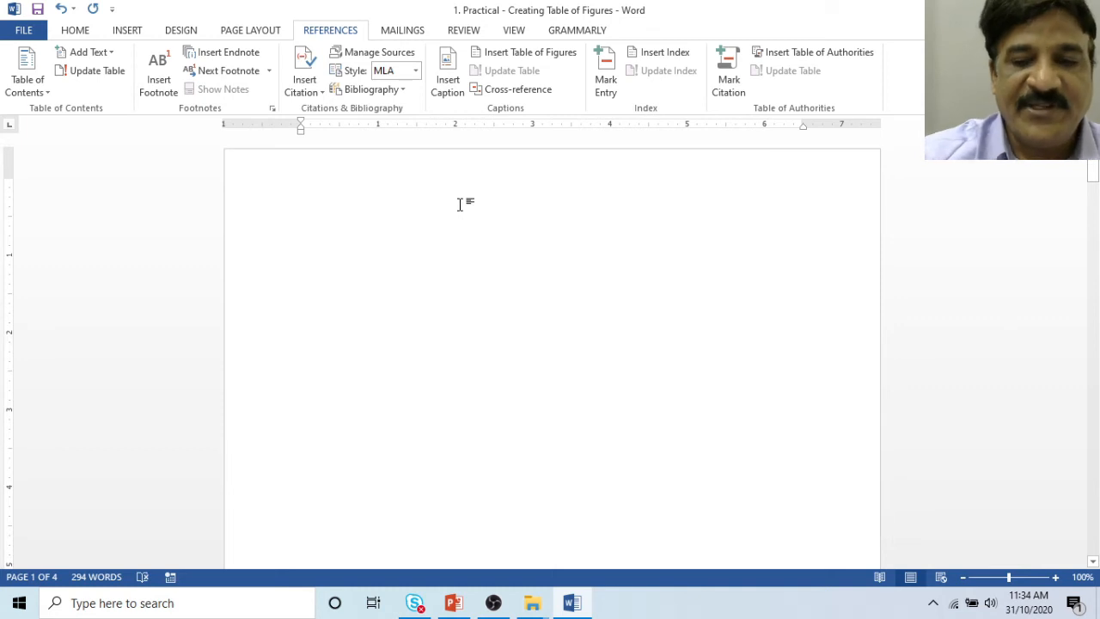
type("List of G")
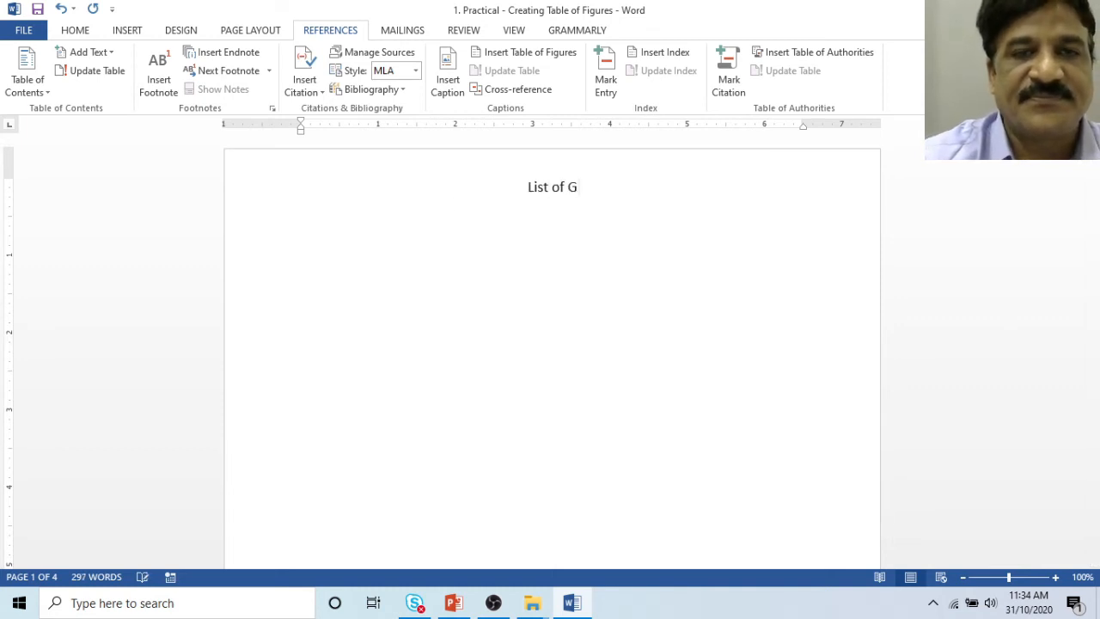
key("BackSpace")
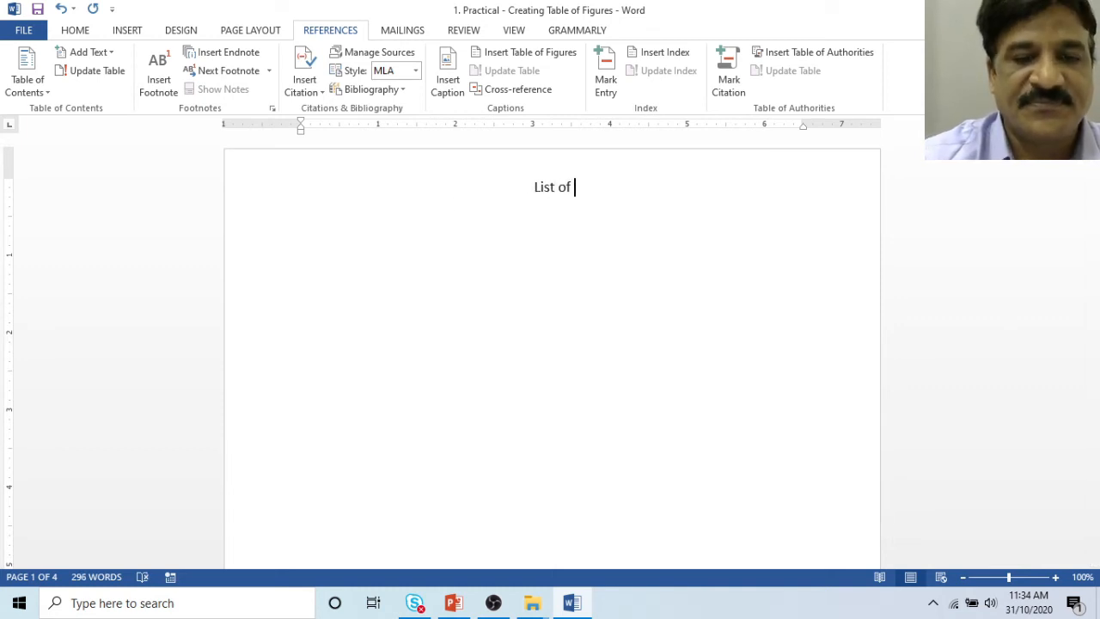
type("Figures")
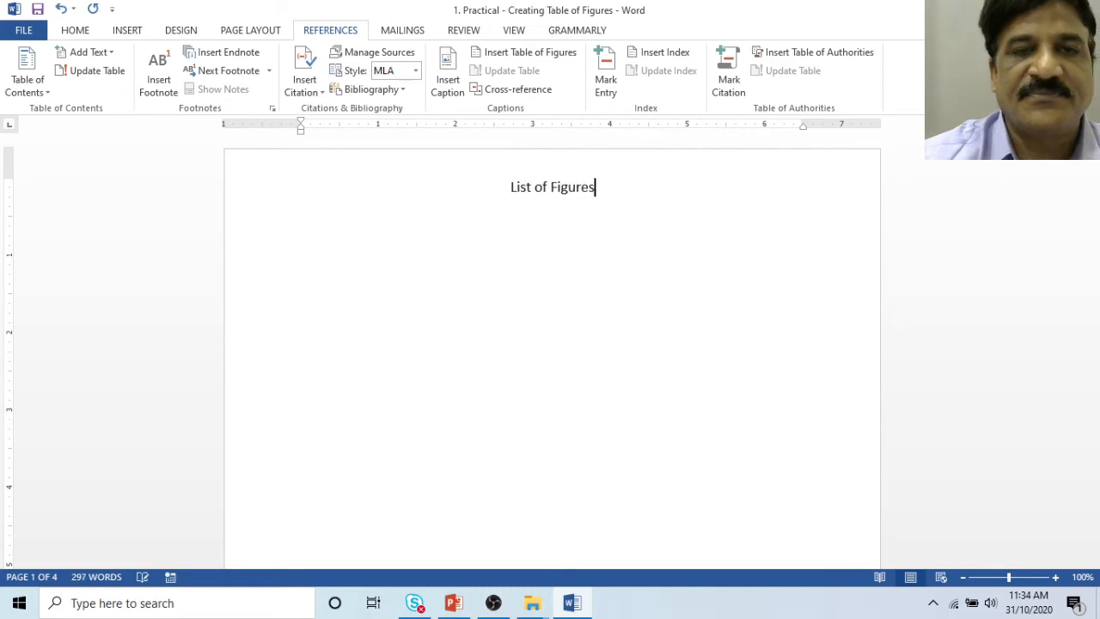
Underline the "List of Figures" title and increase its font size to 16.
triple_click(506, 189)
left_click(74, 31)
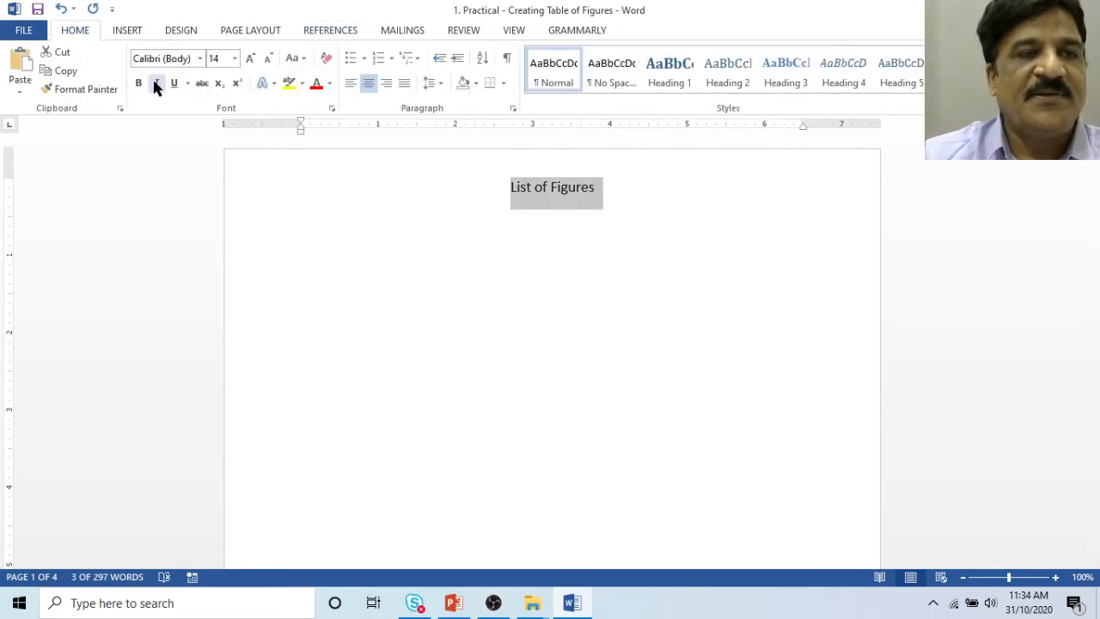
left_click(174, 83)
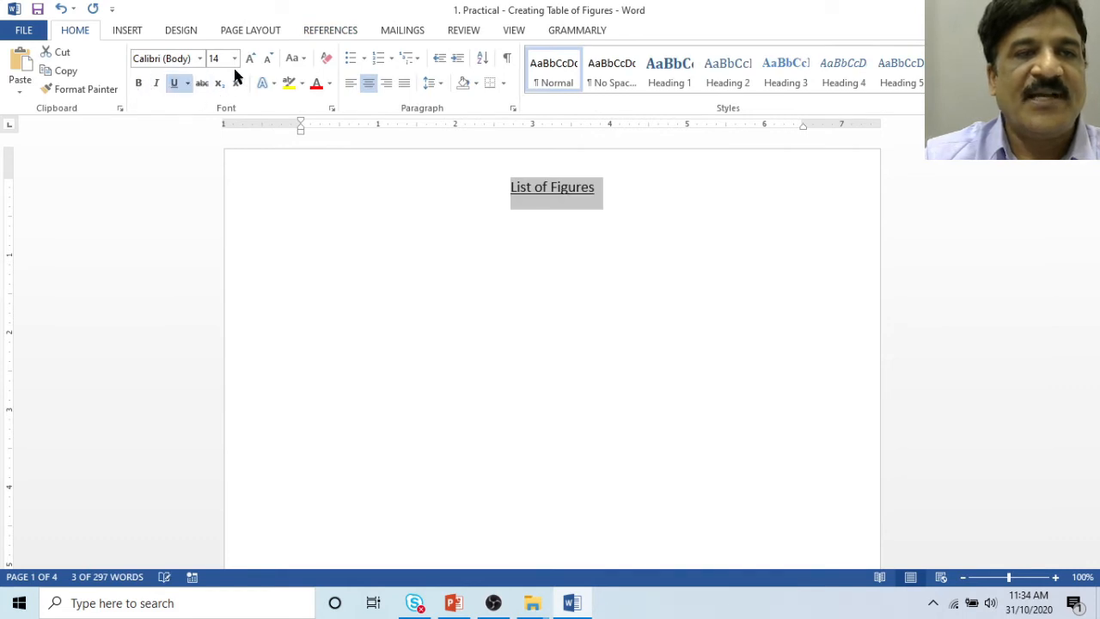
left_click(253, 62)
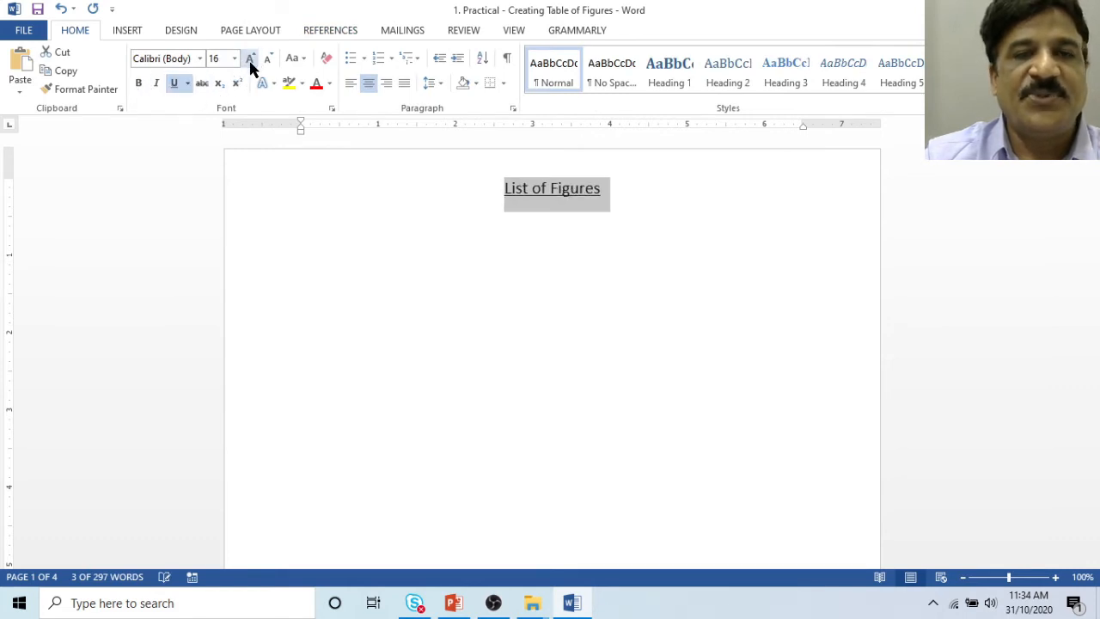
Add a new line below the "List of Figures" title and insert a Formal-format table of figures for the Figure caption label.
left_click(615, 196)
key("Return")
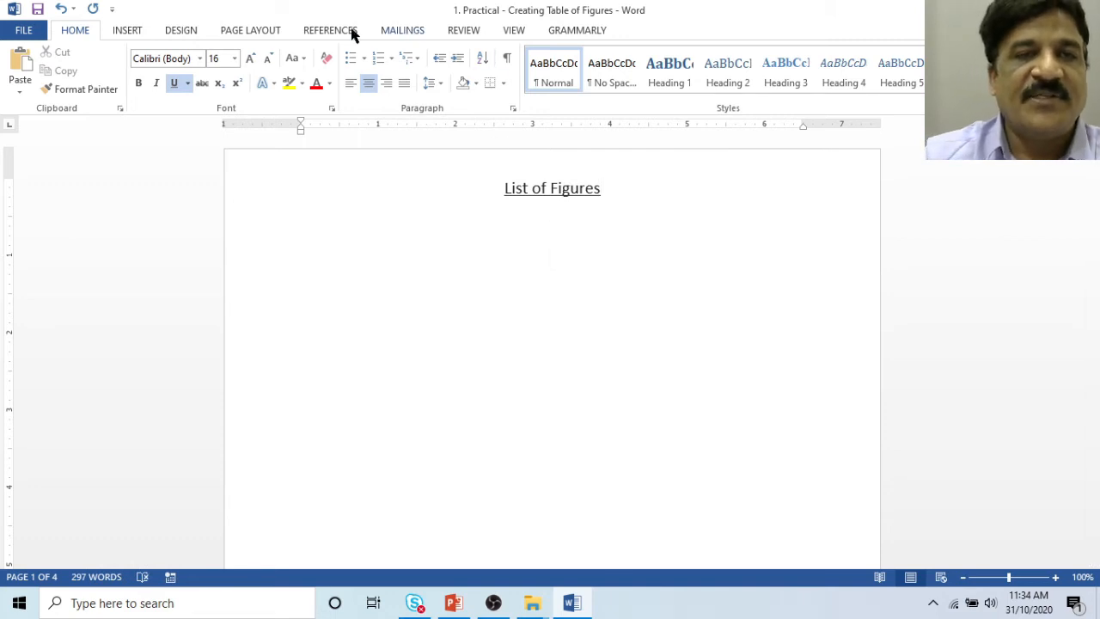
left_click(329, 31)
left_click(518, 55)
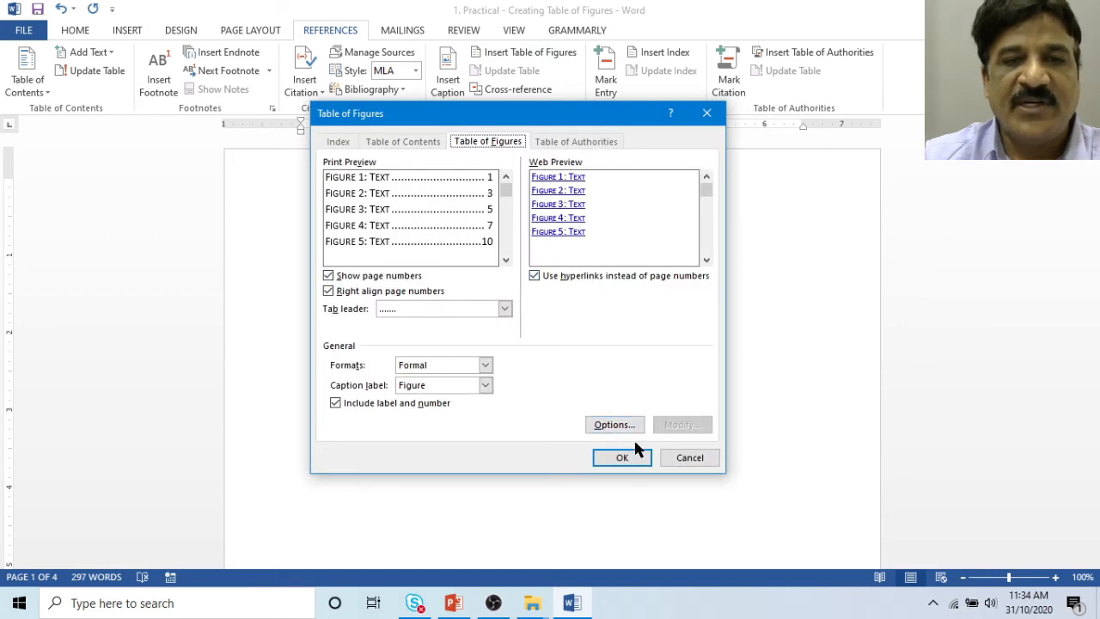
left_click(622, 457)
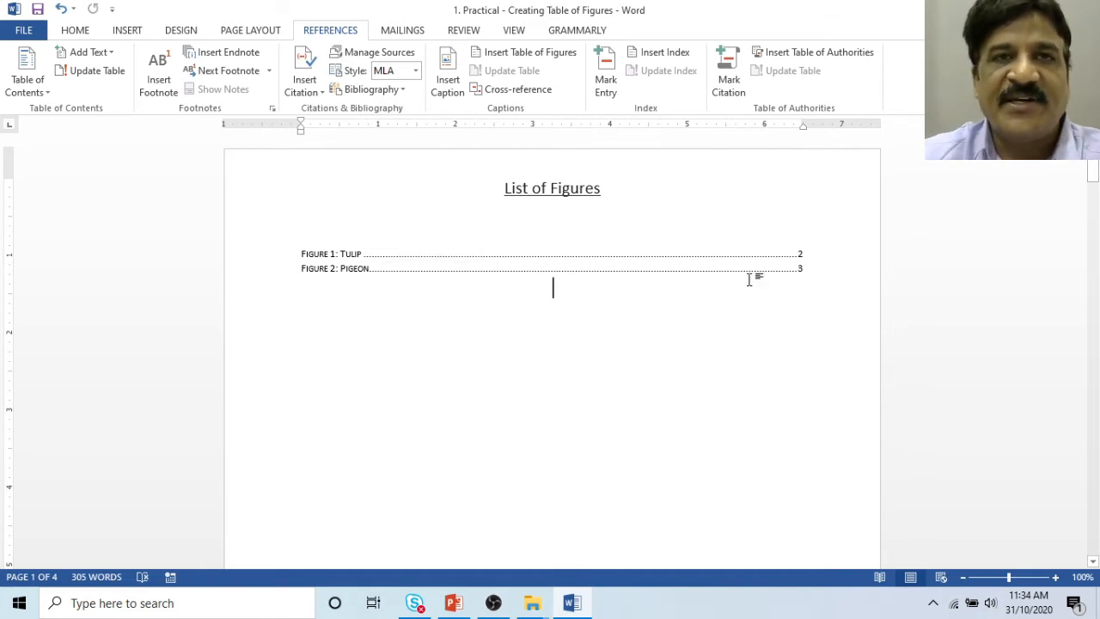
Check which pages hold the Tulip and Pigeon captions against the page numbers in the list of figures.
scroll(675, 426, "down", 8)
scroll(675, 426, "down", 15)
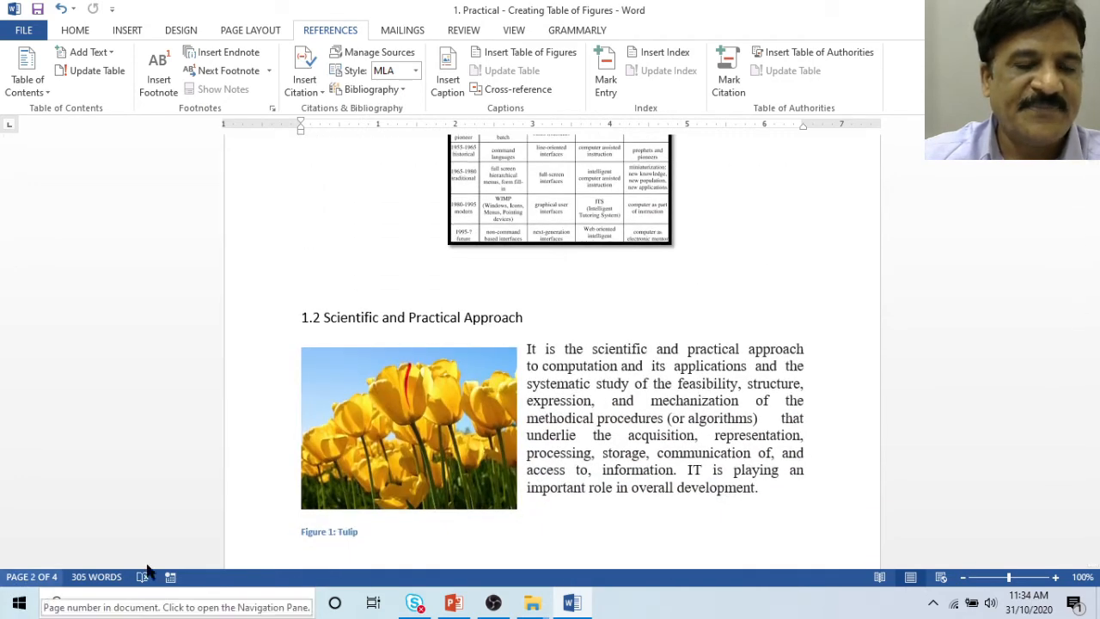
scroll(515, 413, "down", 10)
scroll(446, 425, "down", 3)
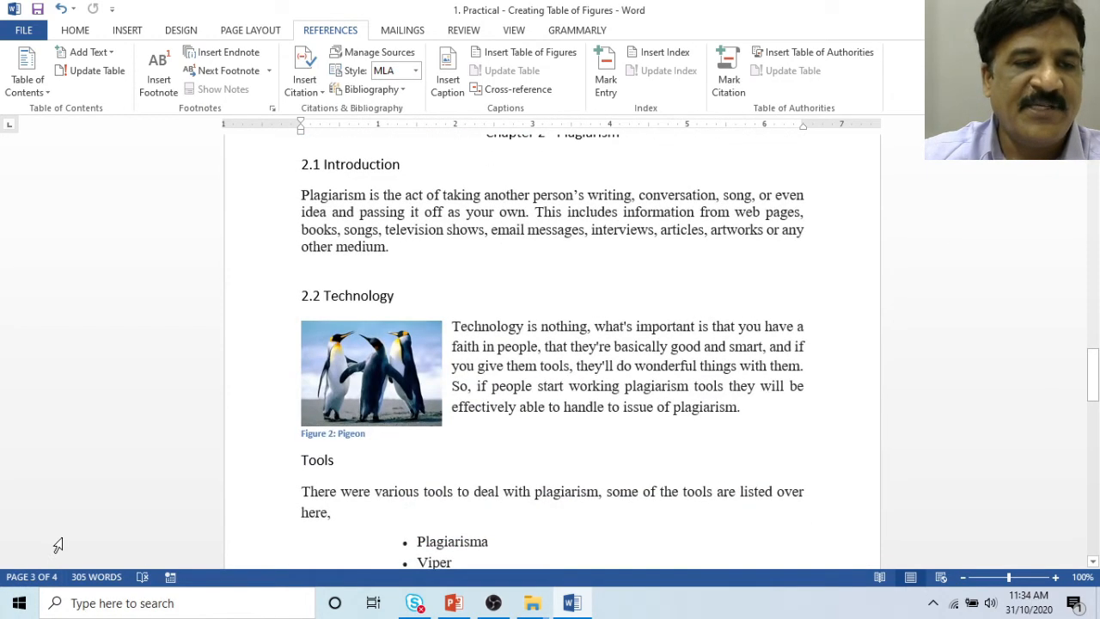
scroll(451, 399, "up", 20)
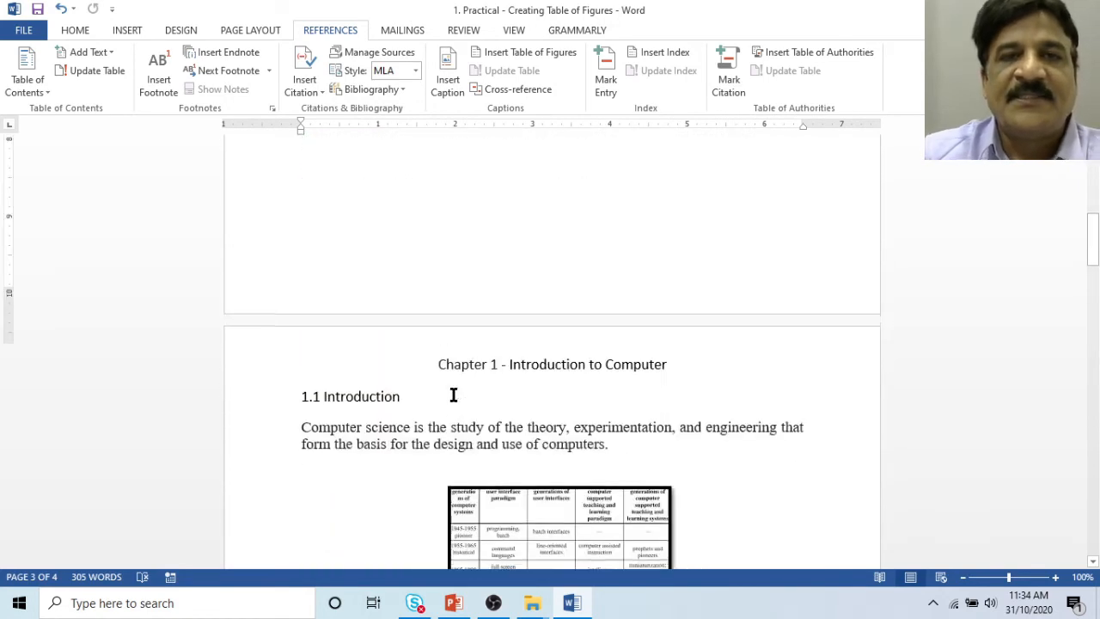
scroll(453, 393, "up", 10)
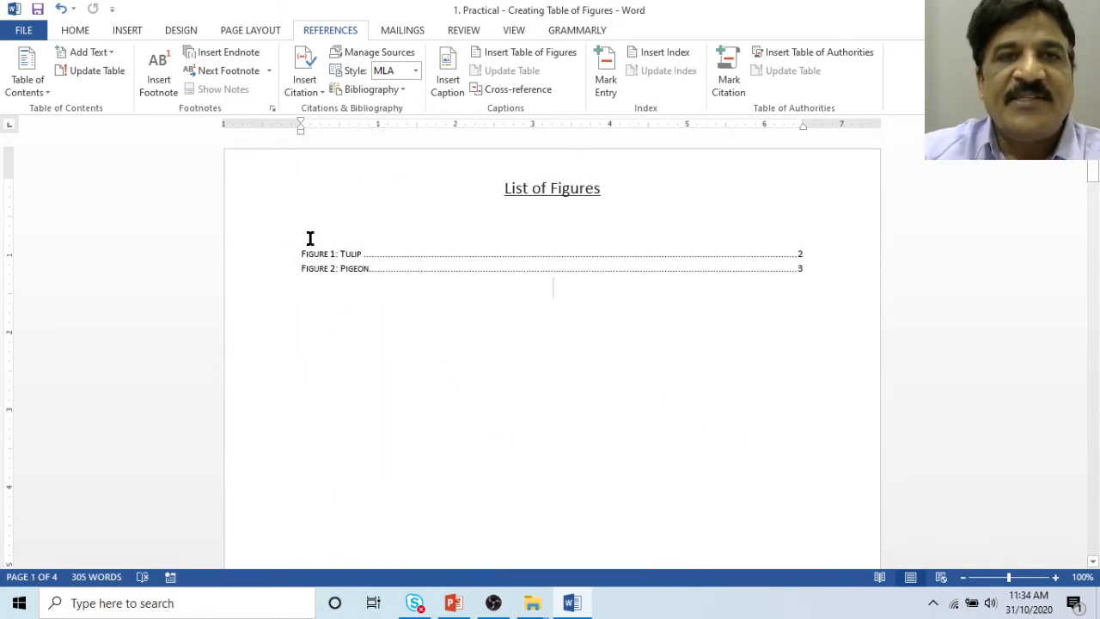
Follow the Tulip and Pigeon links in the list of figures to their captions, returning to the list after each.
left_click(353, 261, "ctrl")
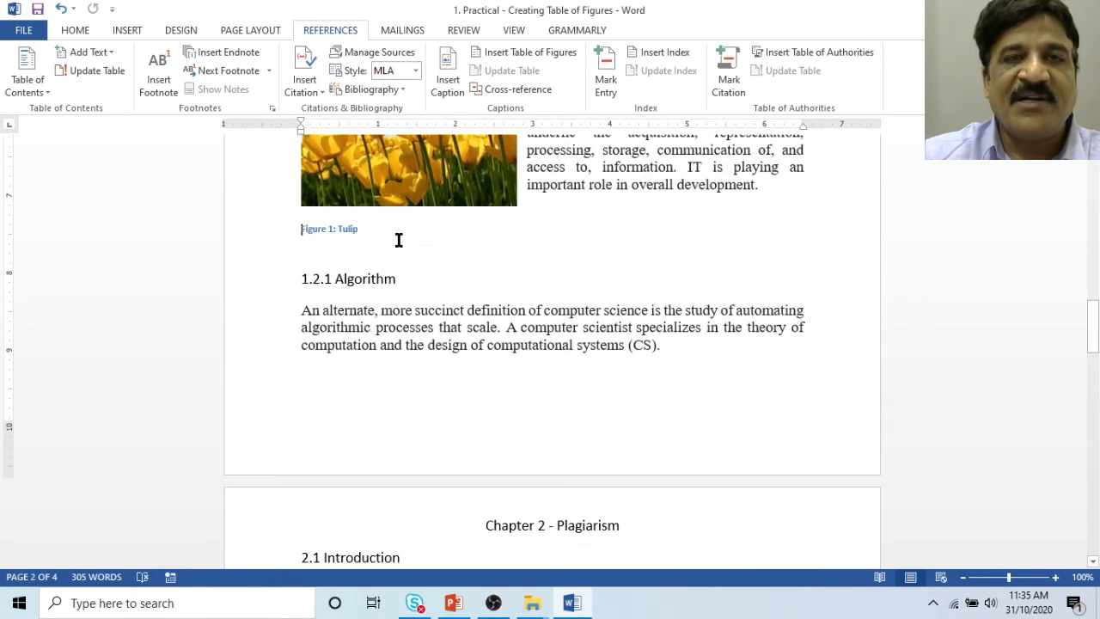
scroll(422, 292, "up", 10)
scroll(451, 350, "up", 10)
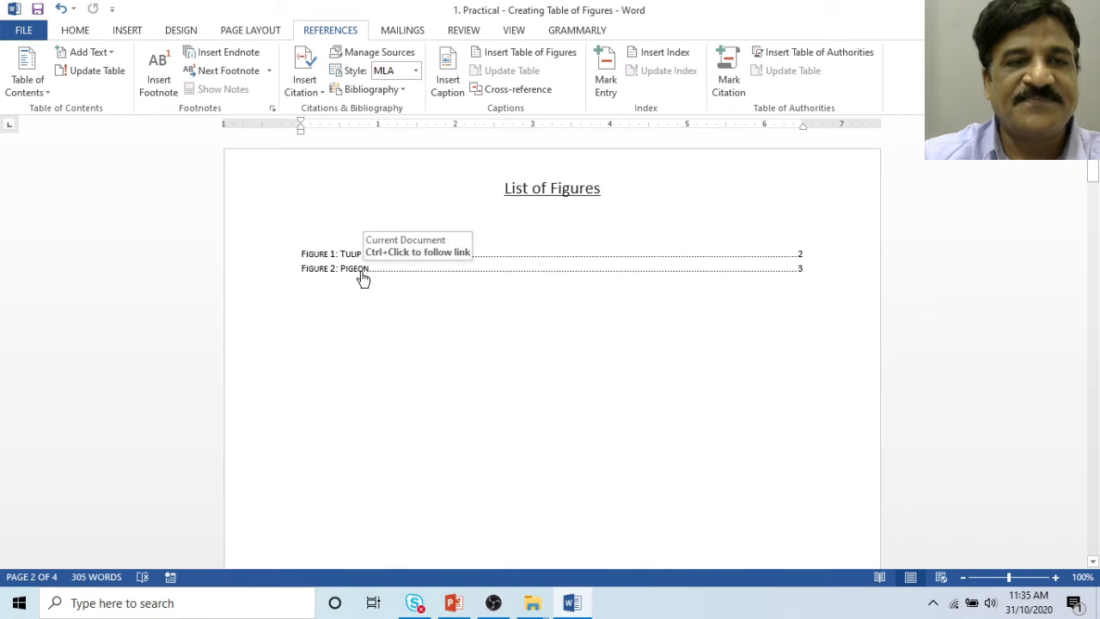
left_click(362, 271, "ctrl")
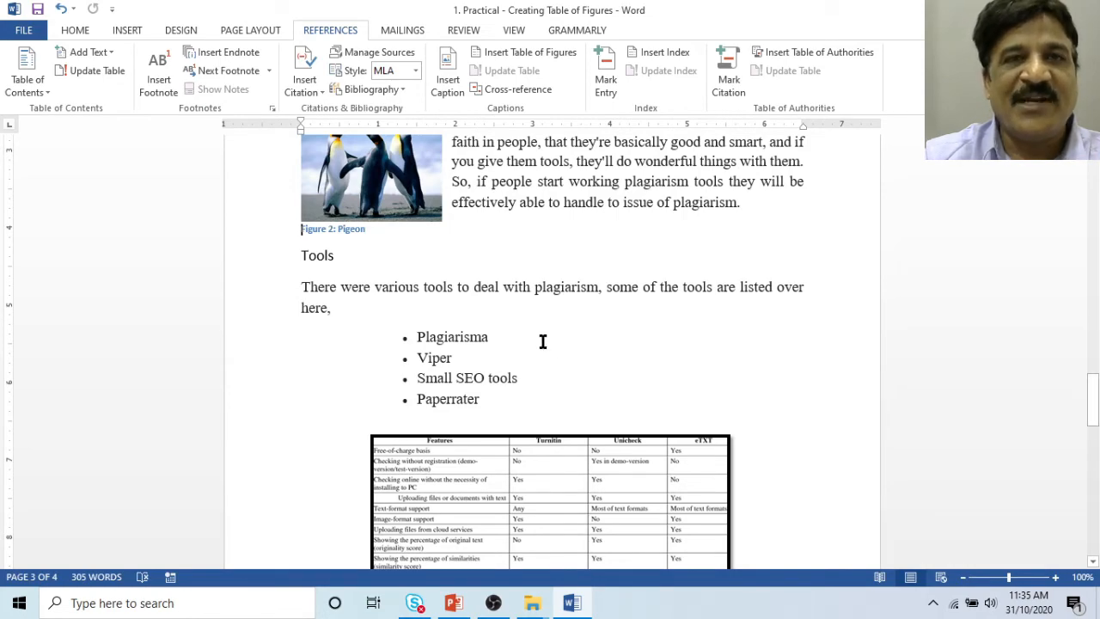
scroll(543, 341, "up", 15)
scroll(545, 333, "up", 15)
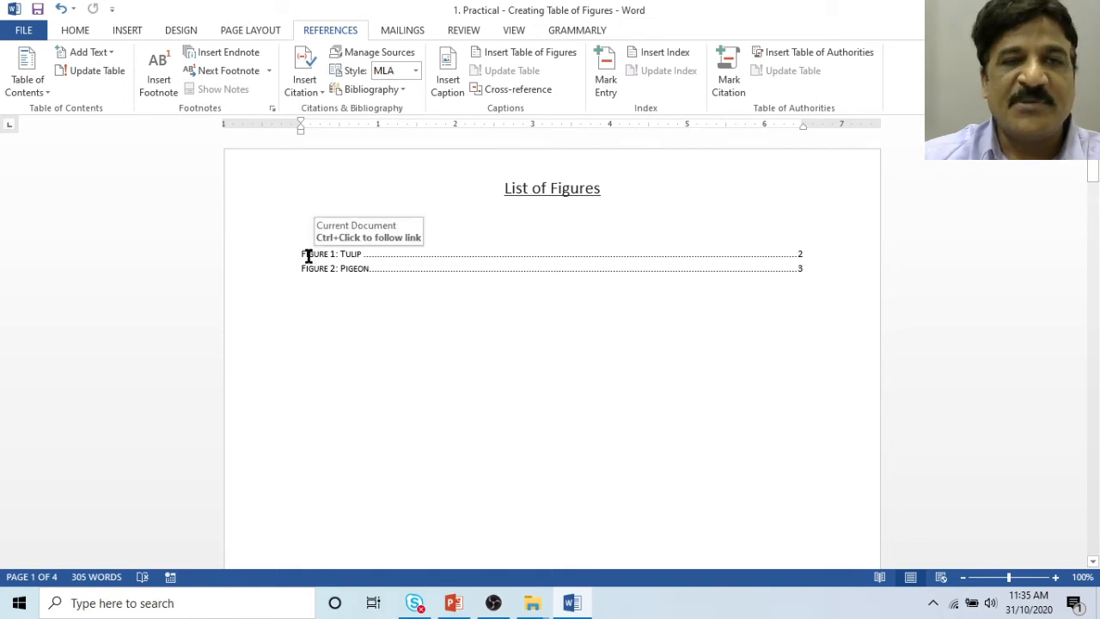
Replace the table of figures with a Formal-format one using an underscore tab leader setting, with page numbers and web hyperlinks turned off.
left_click(521, 55)
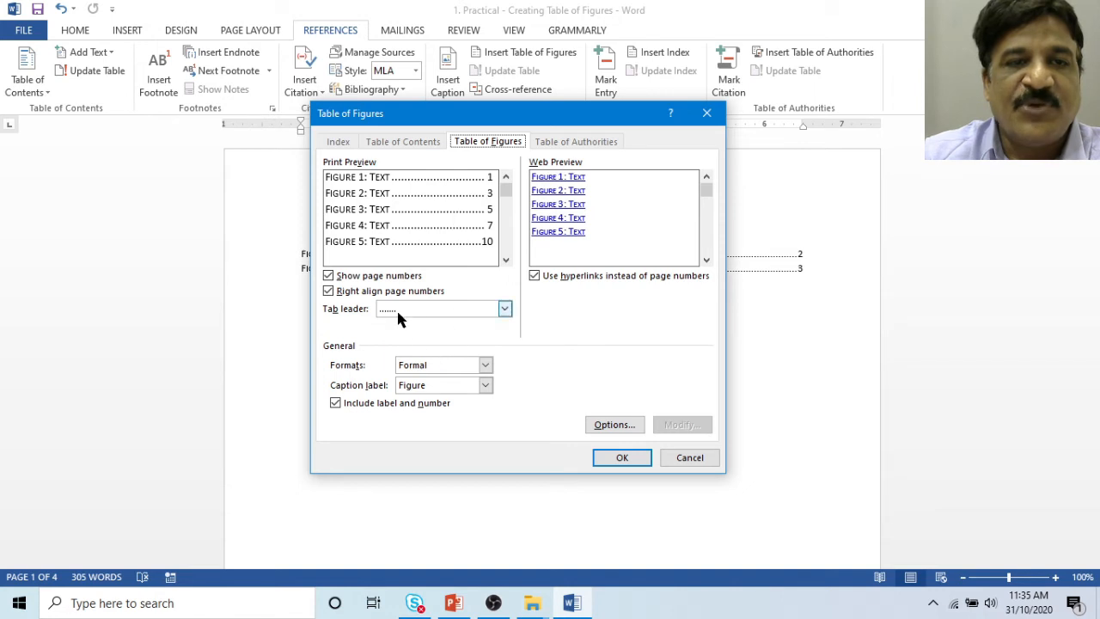
left_click(506, 310)
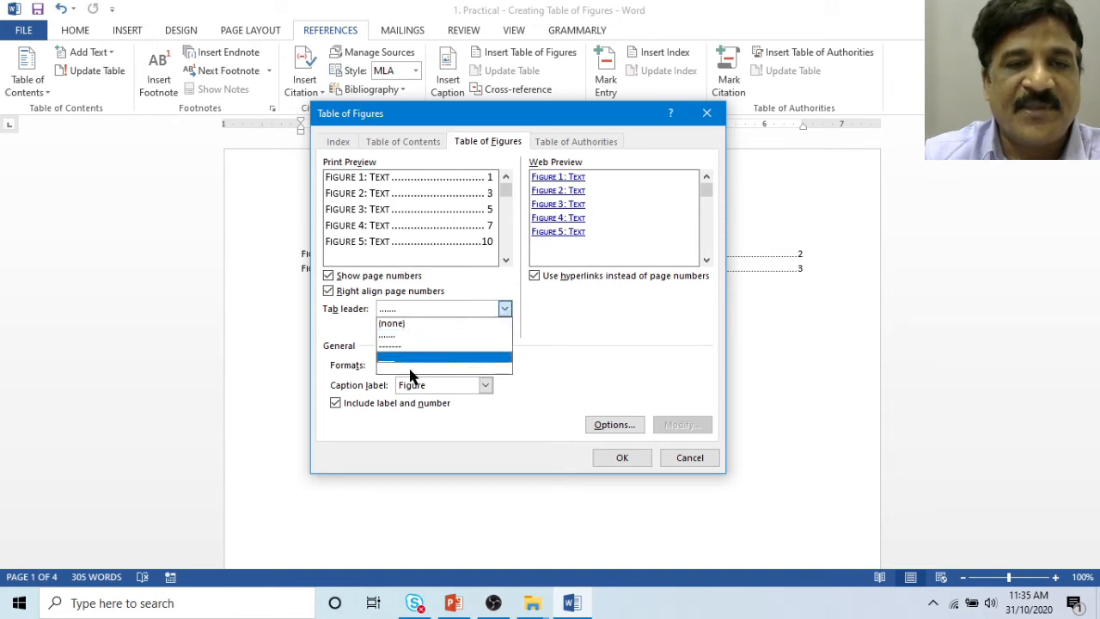
left_click(398, 358)
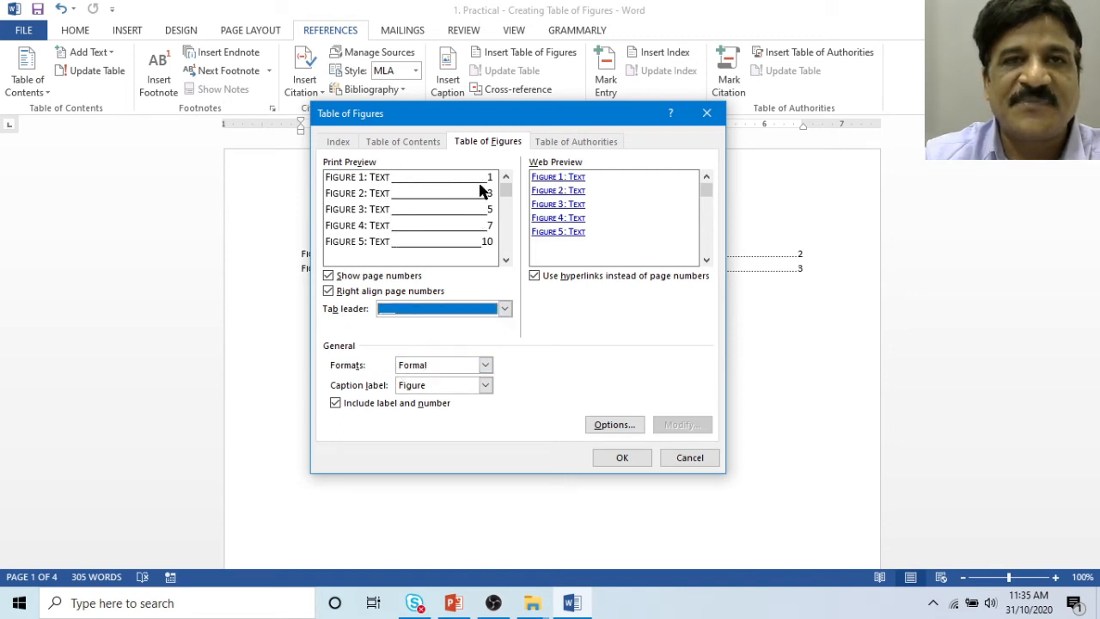
left_click_drag(534, 120, 753, 142)
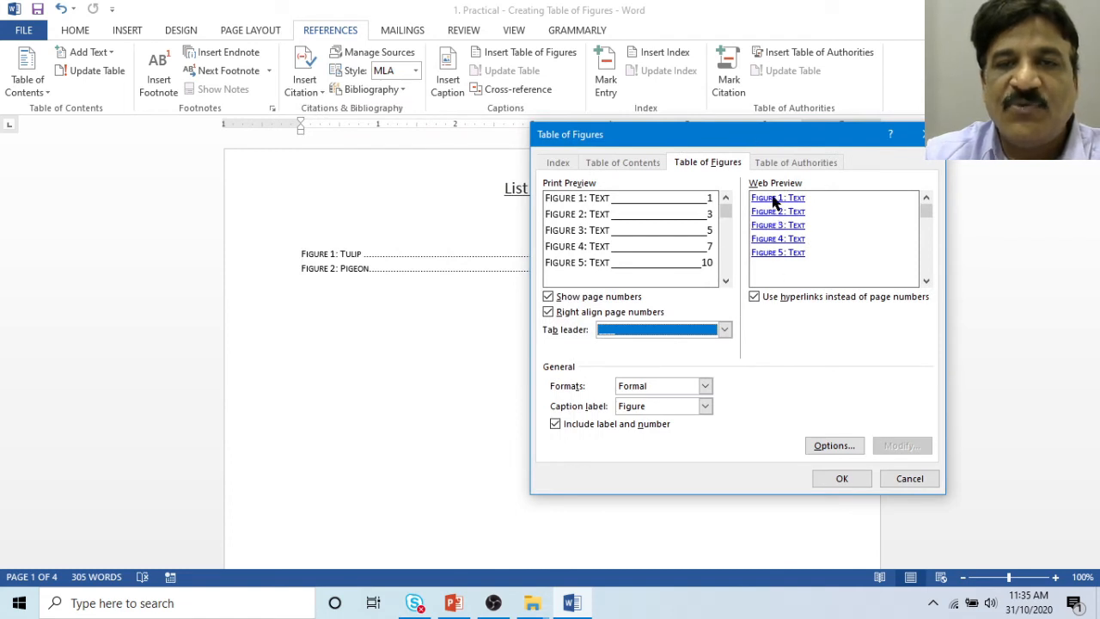
left_click(754, 296)
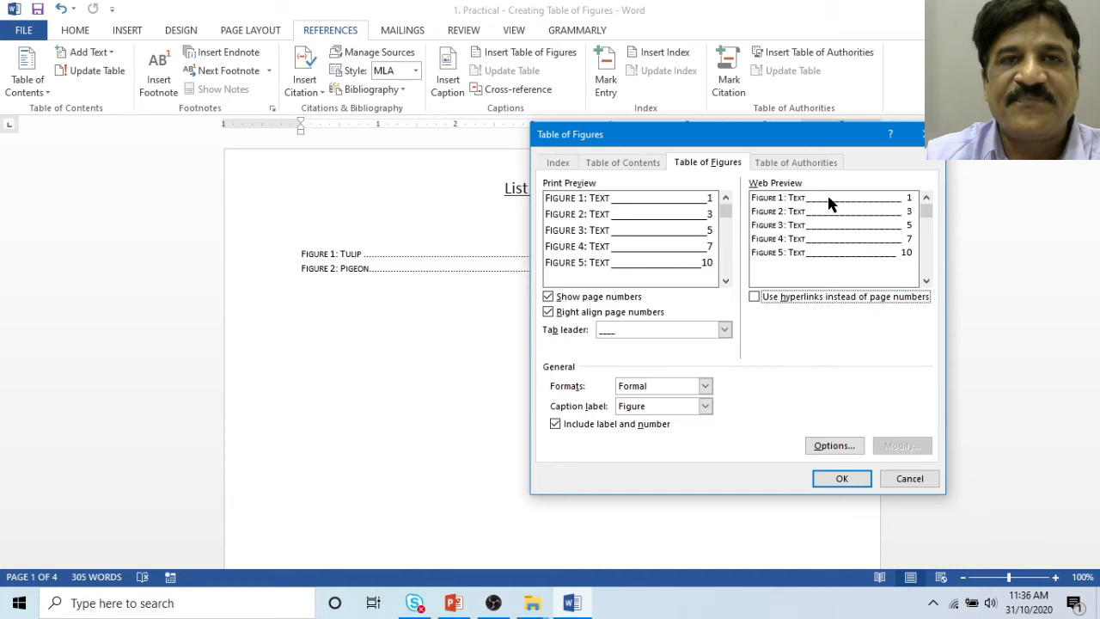
left_click(754, 298)
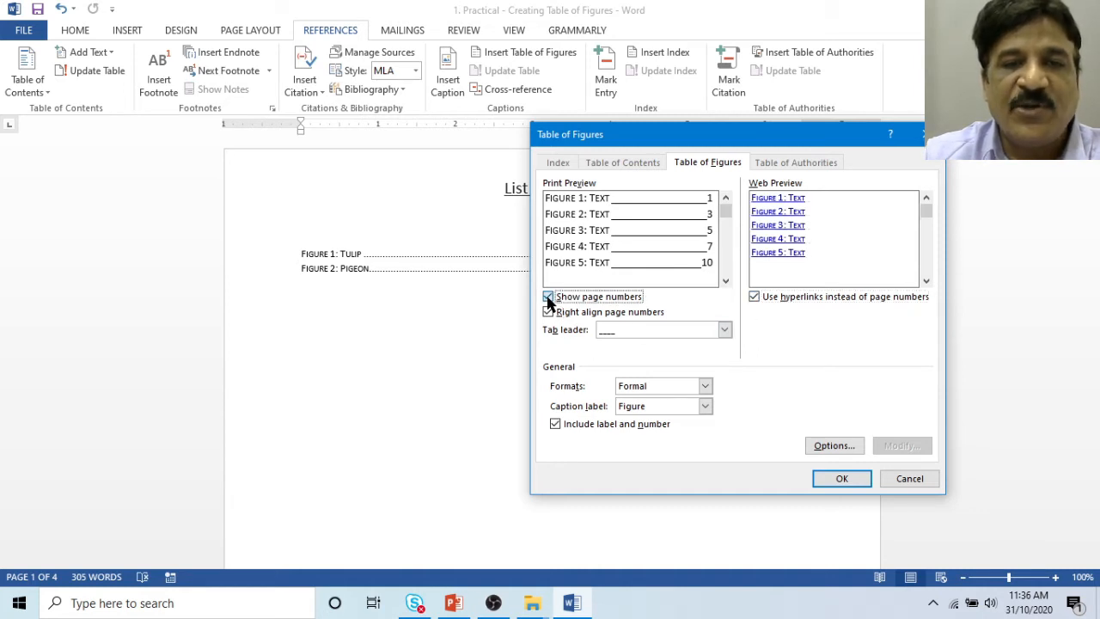
left_click(548, 297)
left_click(755, 297)
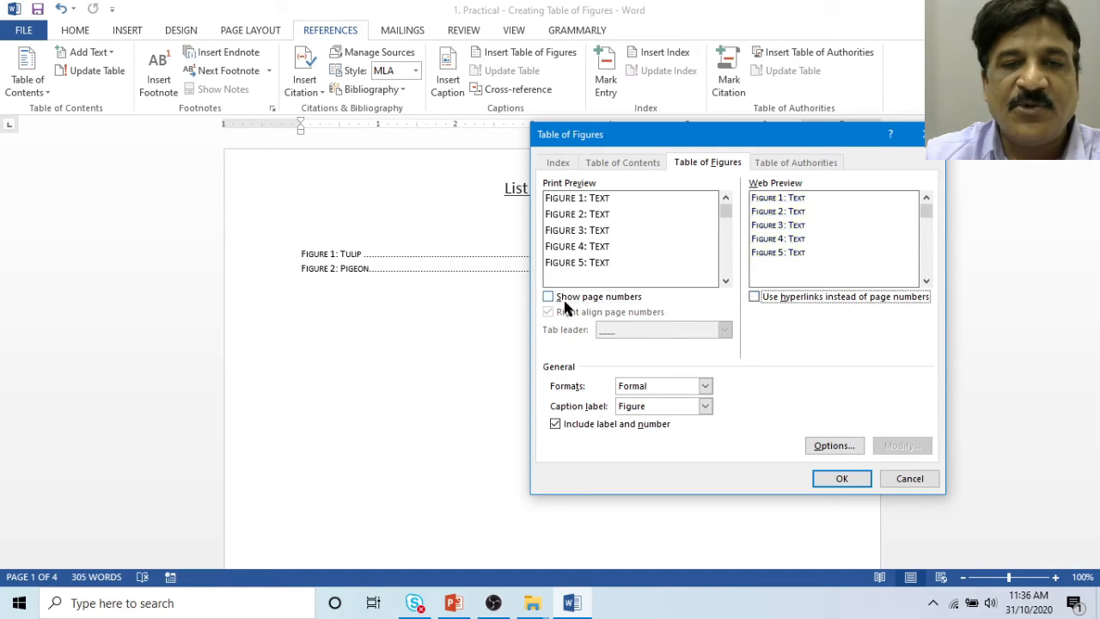
left_click(841, 479)
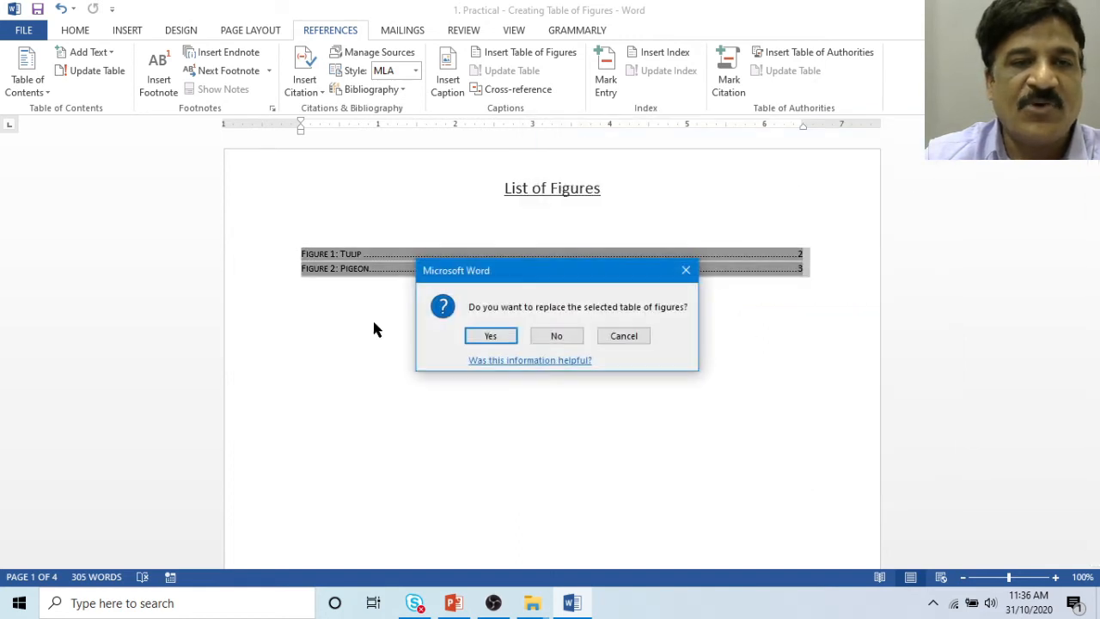
left_click(505, 335)
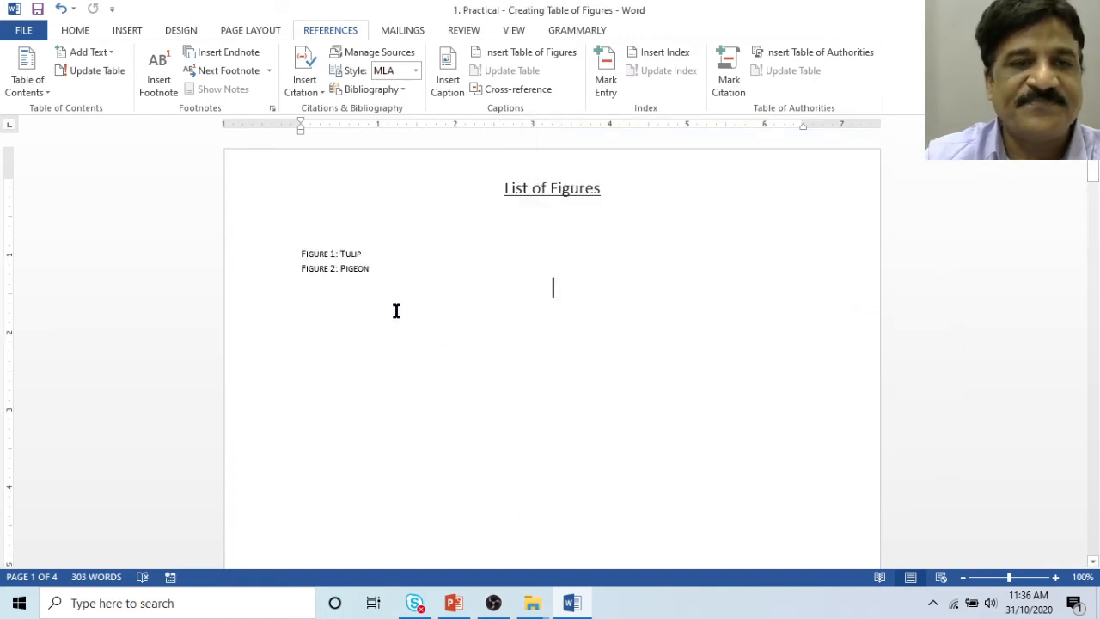
Replace the table of figures with a Formal-format one that has right-aligned page numbers, a dotted tab leader and the Figure caption label.
left_click(357, 252)
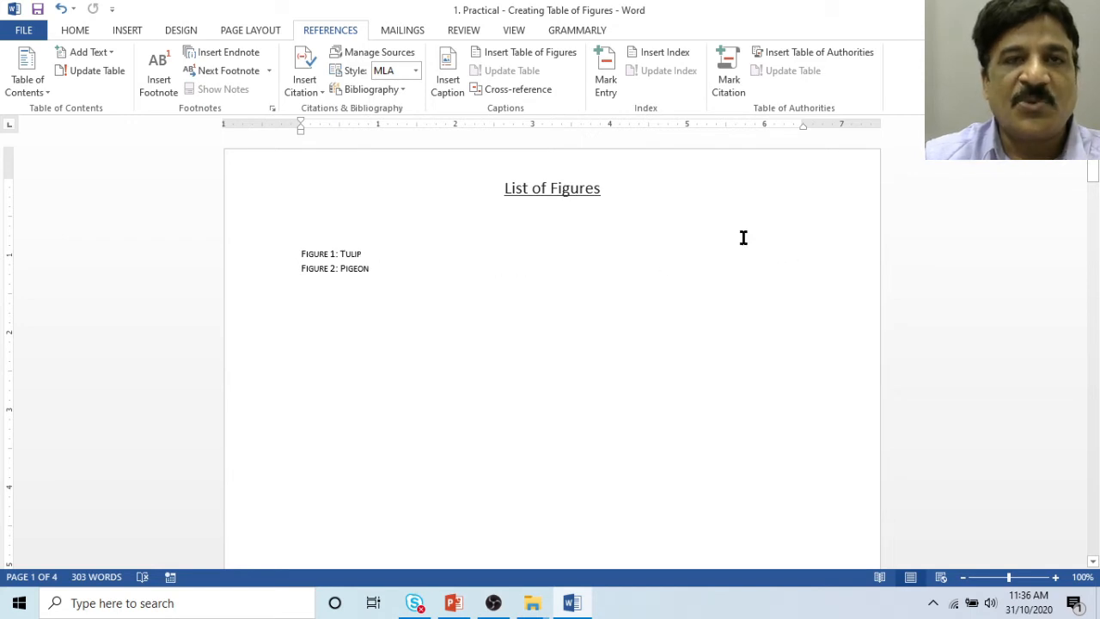
left_click(533, 52)
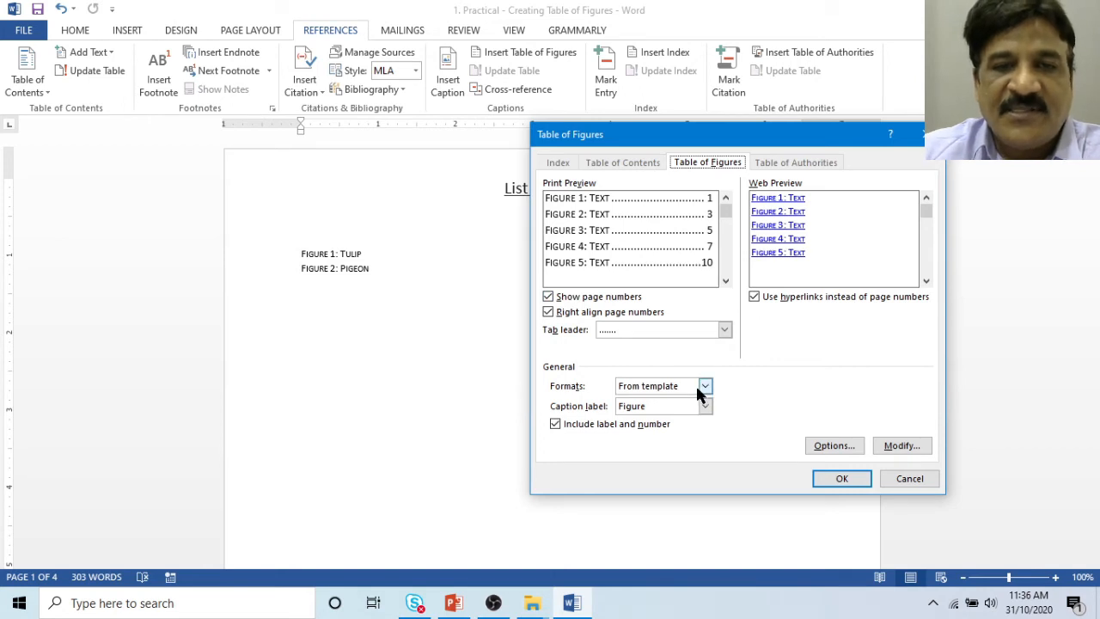
left_click(722, 335)
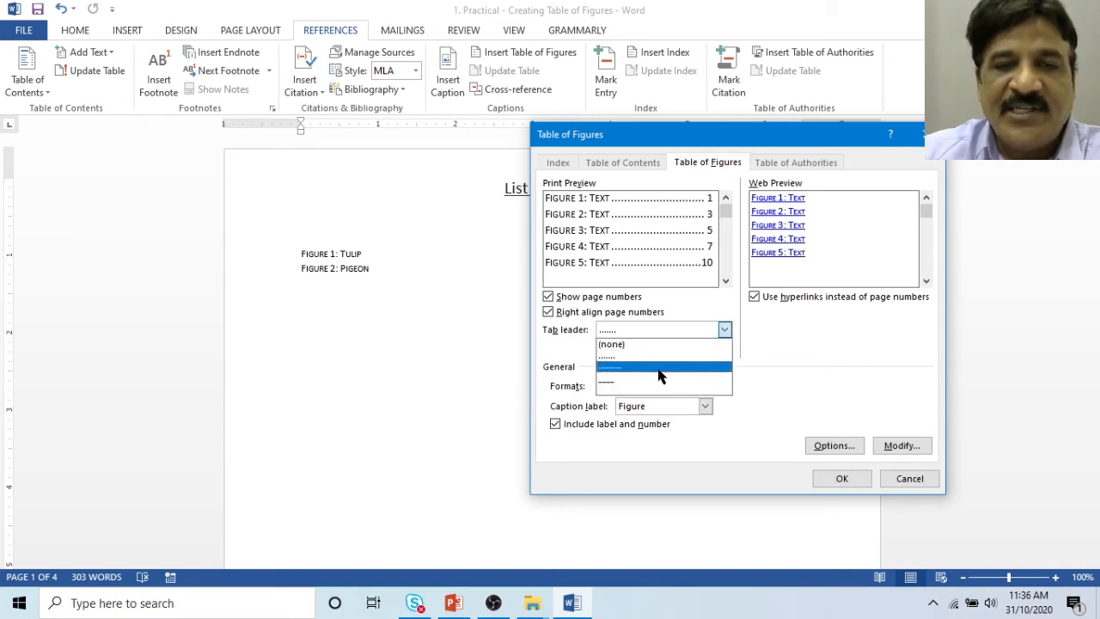
left_click(612, 387)
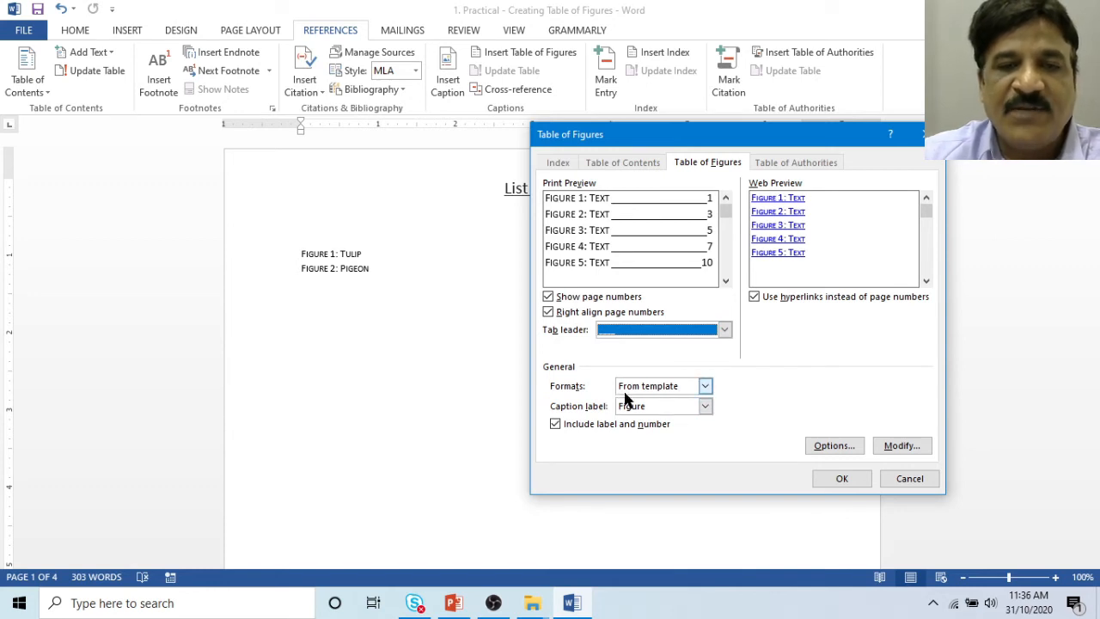
left_click(704, 387)
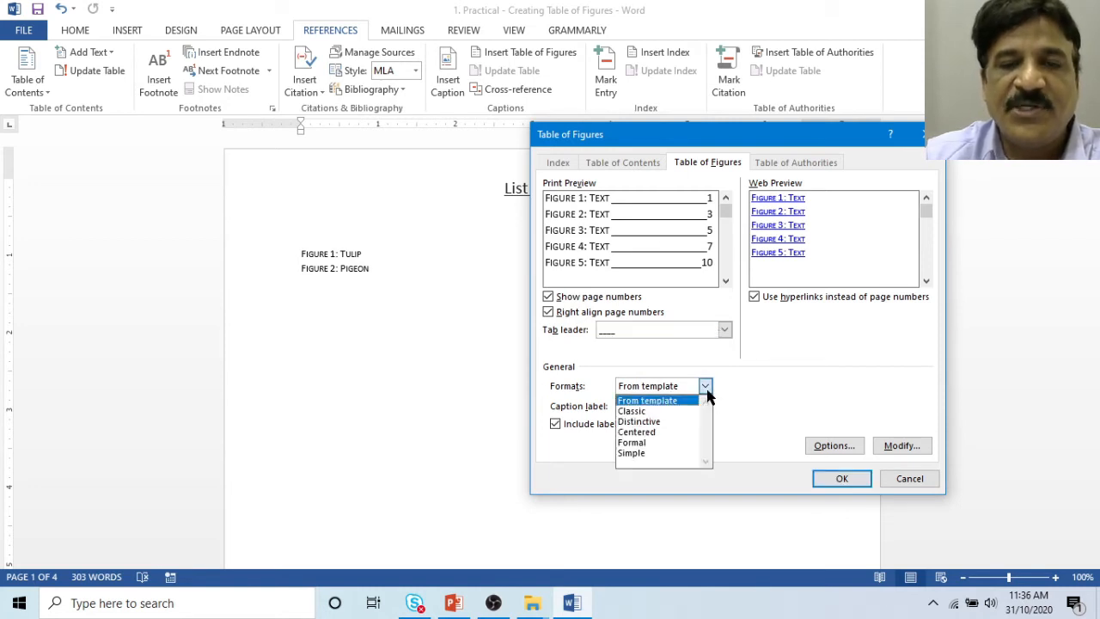
left_click(634, 410)
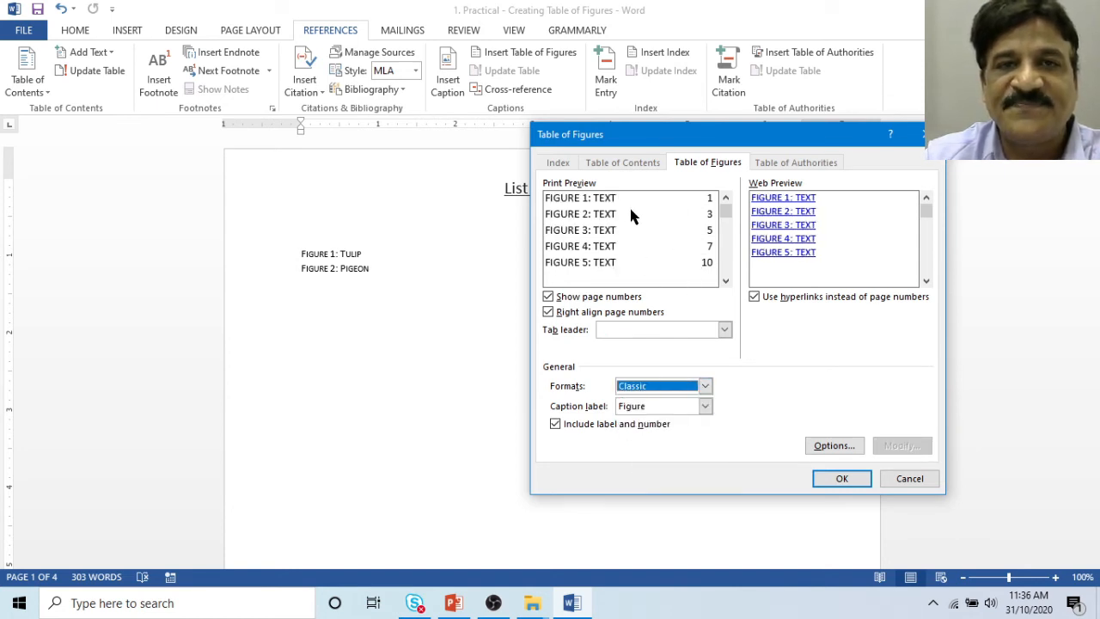
left_click(705, 386)
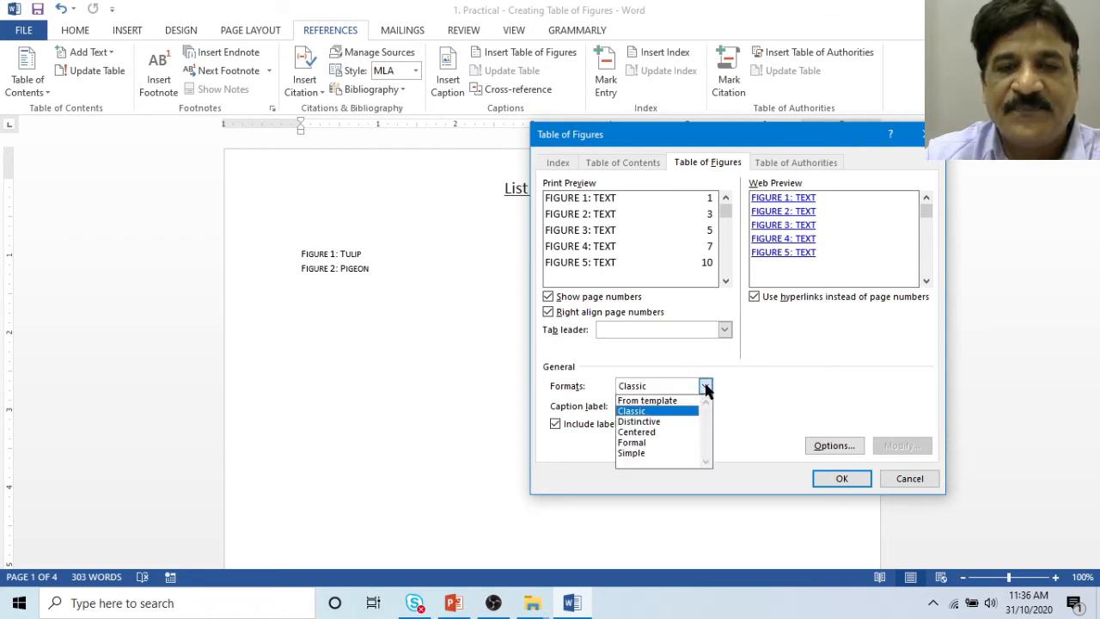
left_click(648, 442)
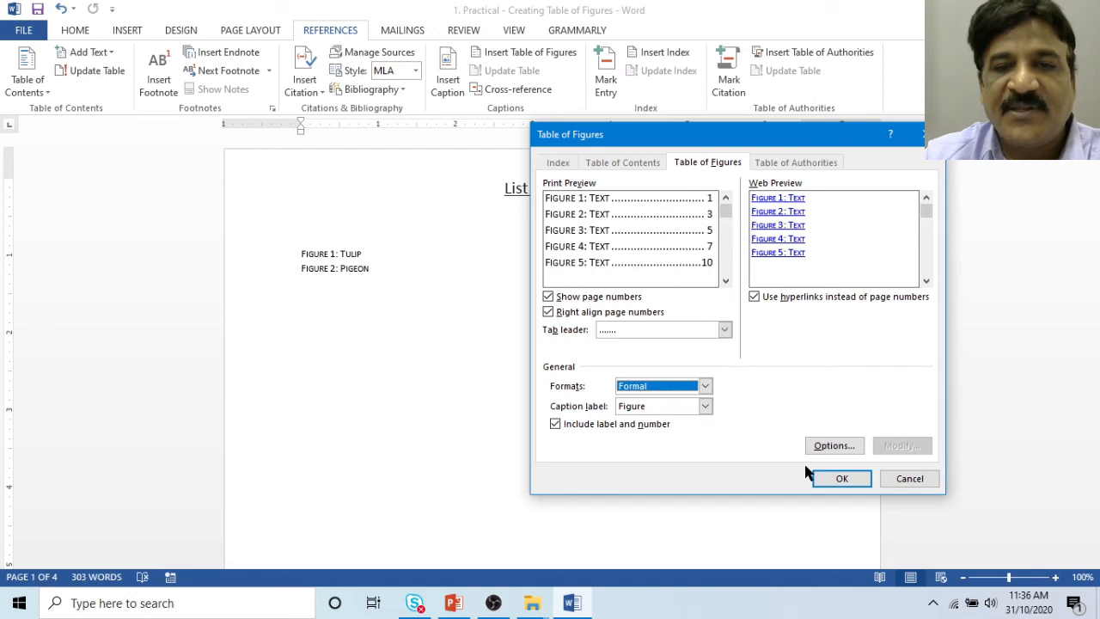
left_click(833, 480)
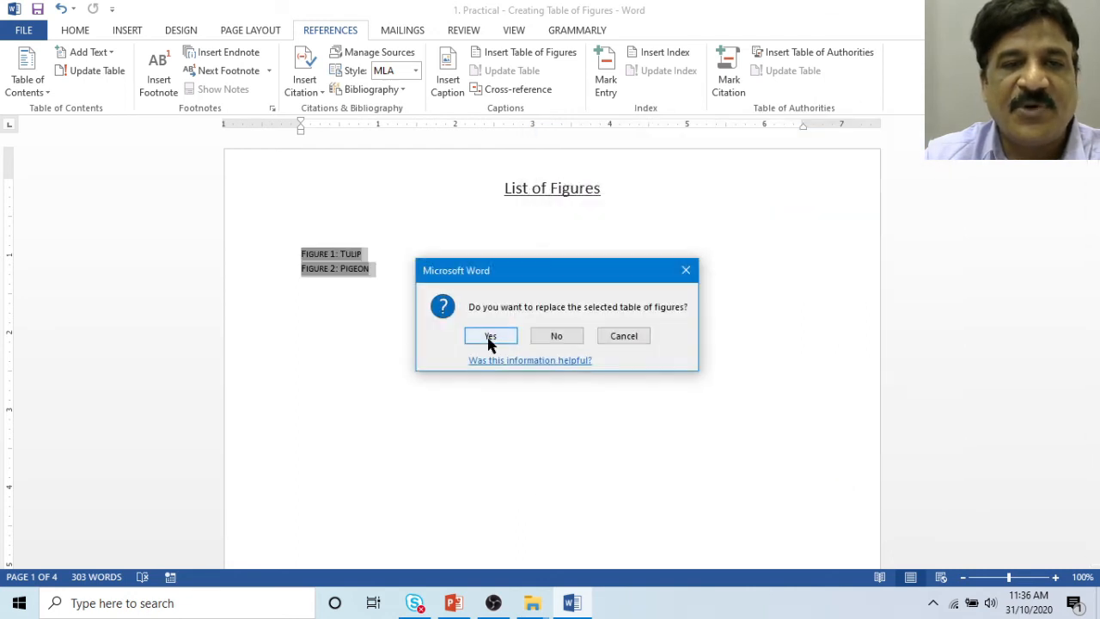
left_click(486, 337)
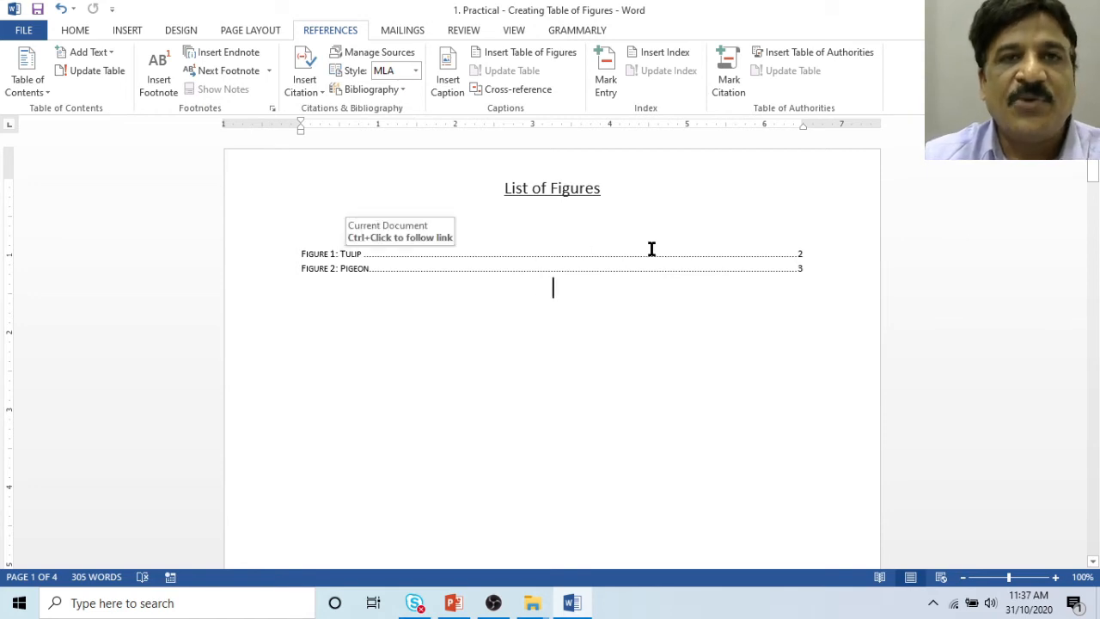
Add a new line after the paragraph under the "1.2.1 Algorithm" heading.
scroll(638, 368, "down", 5)
scroll(636, 359, "down", 5)
scroll(635, 360, "down", 15)
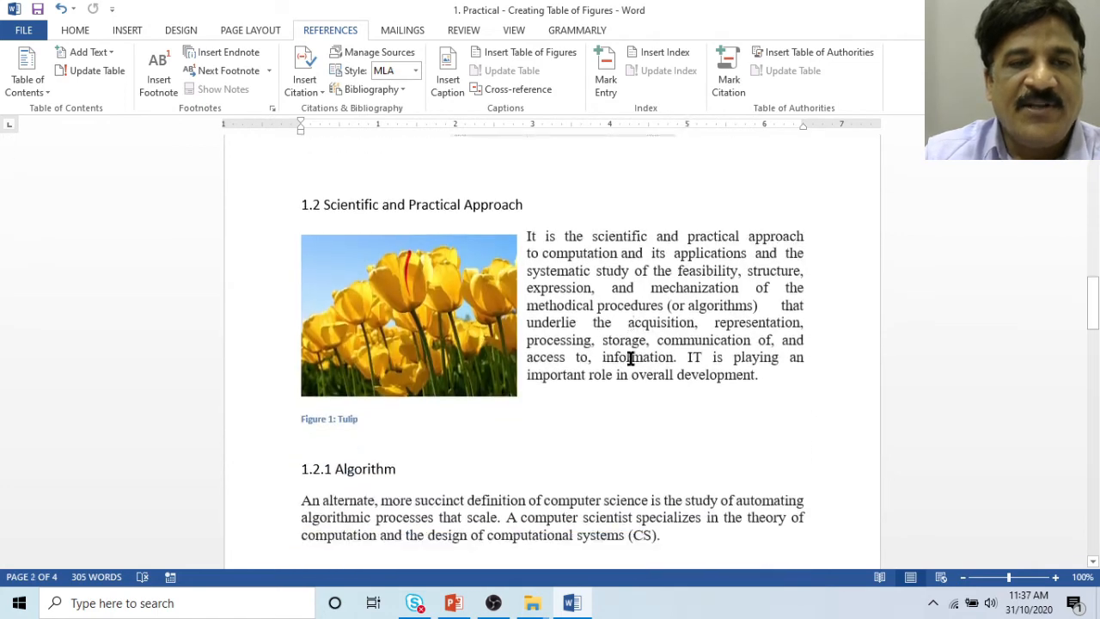
scroll(630, 358, "down", 6)
scroll(630, 359, "up", 7)
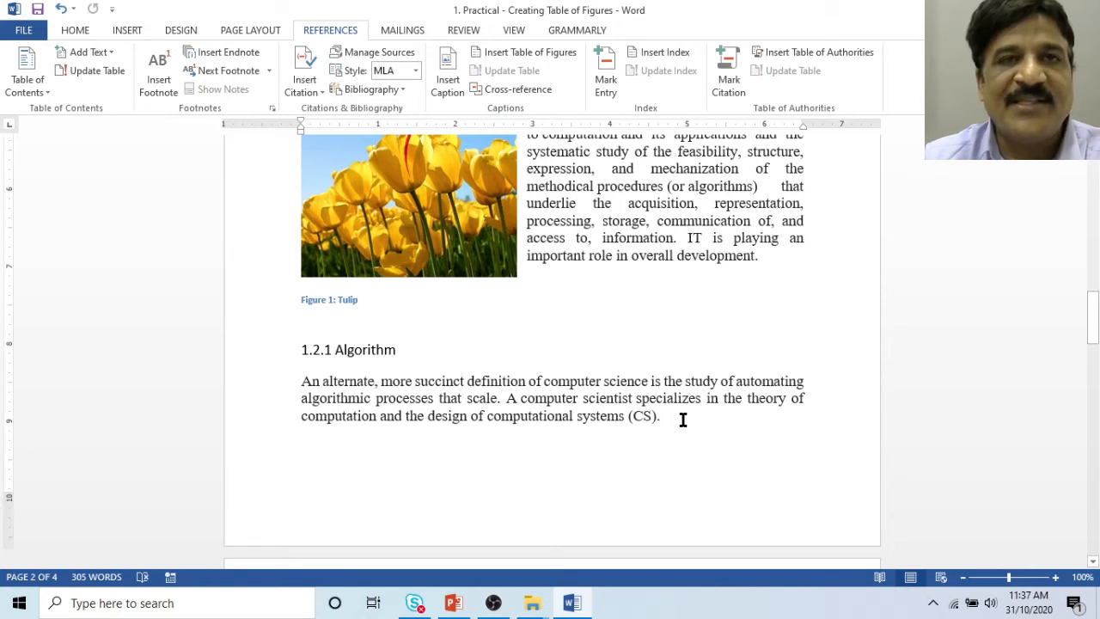
key("Return")
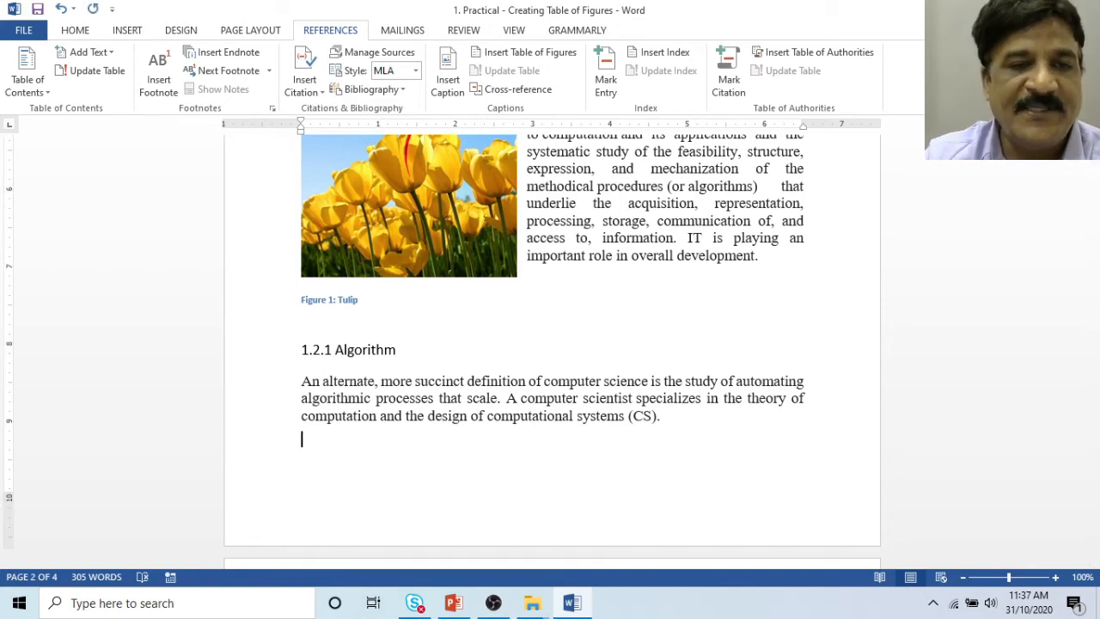
Insert the Desert picture from the LockDown > Research Reference tools > "1. Research - Creating List of Figures" folder on drive E below the 1.2.1 paragraph.
left_click(127, 31)
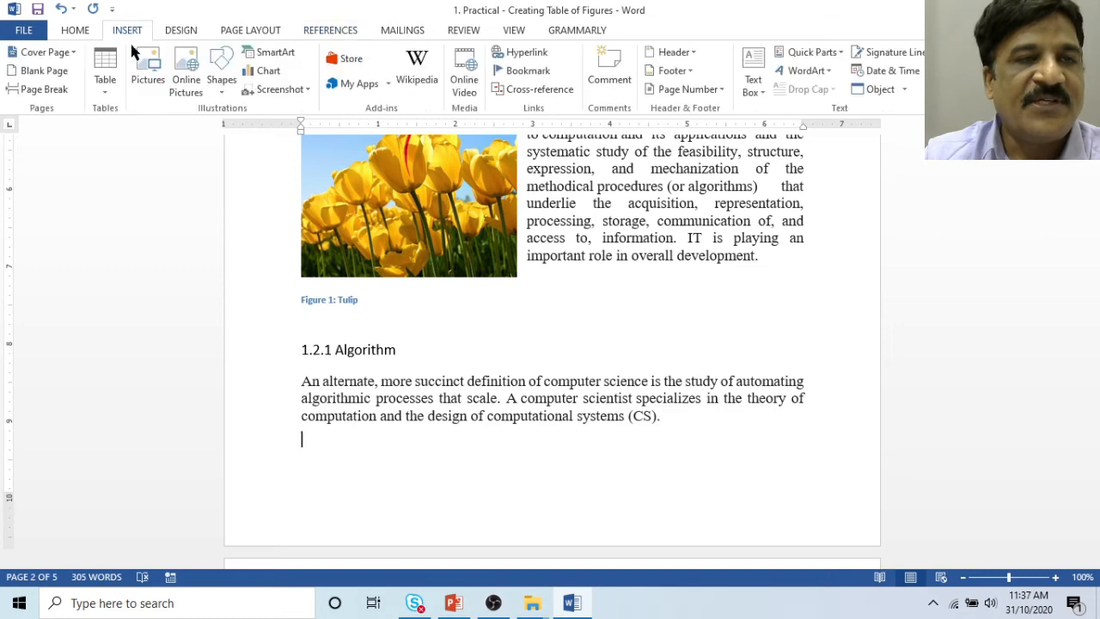
left_click(146, 77)
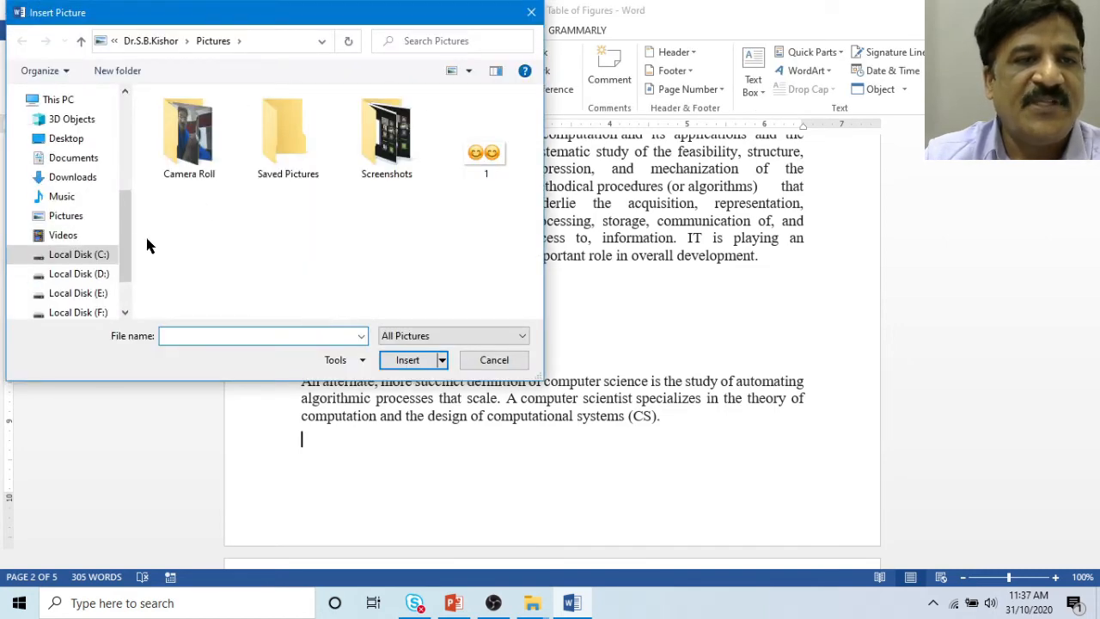
left_click(92, 293)
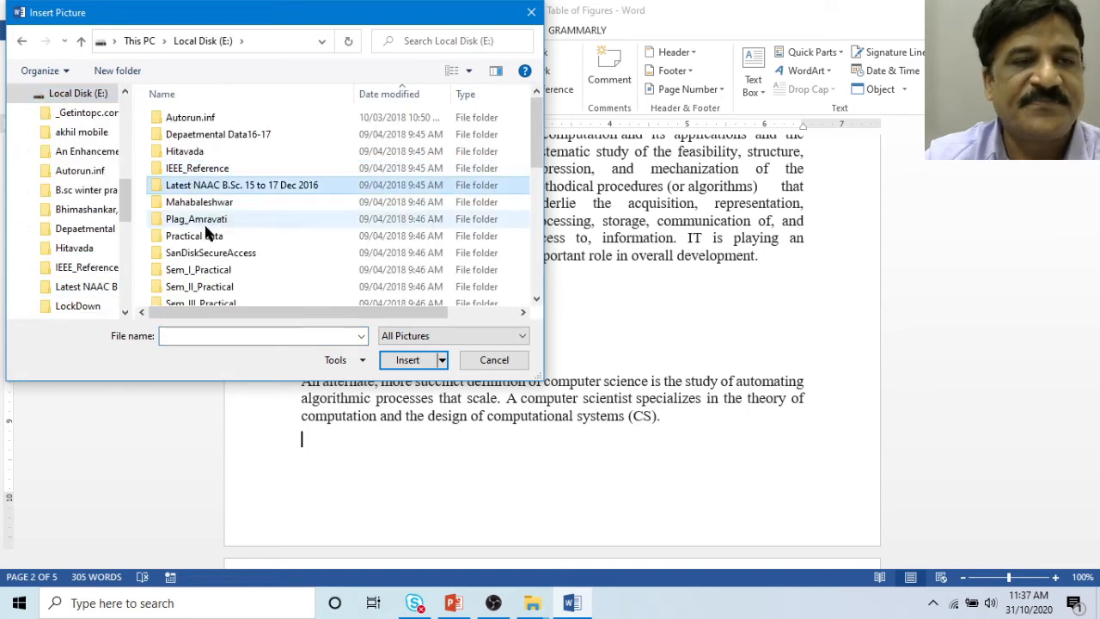
scroll(207, 249, "down", 5)
double_click(202, 281)
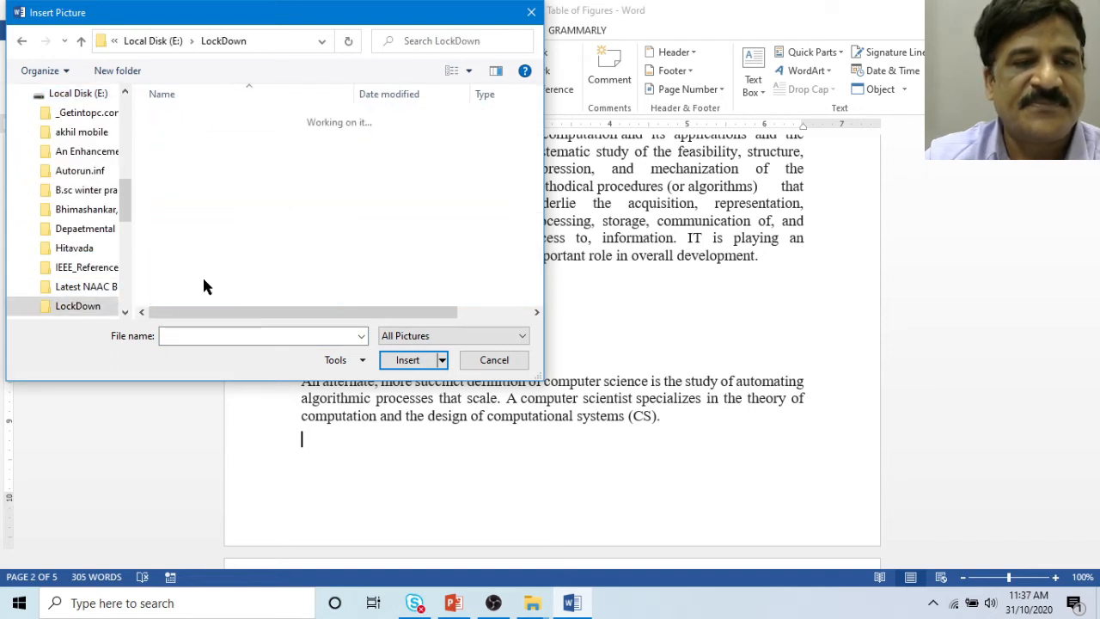
left_click(200, 168)
key("r")
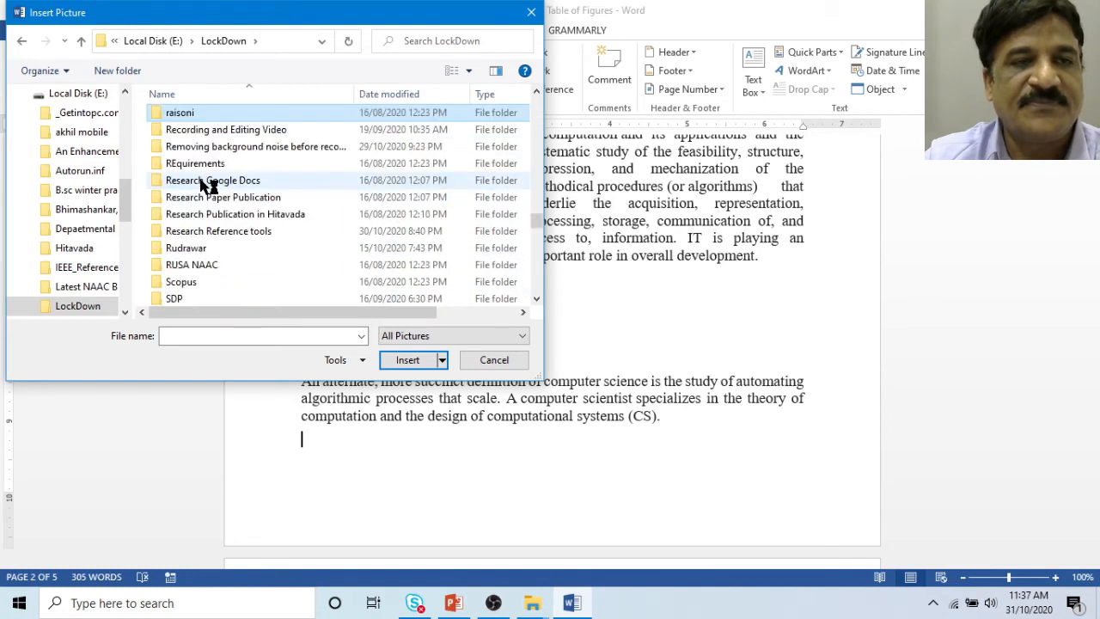
double_click(244, 232)
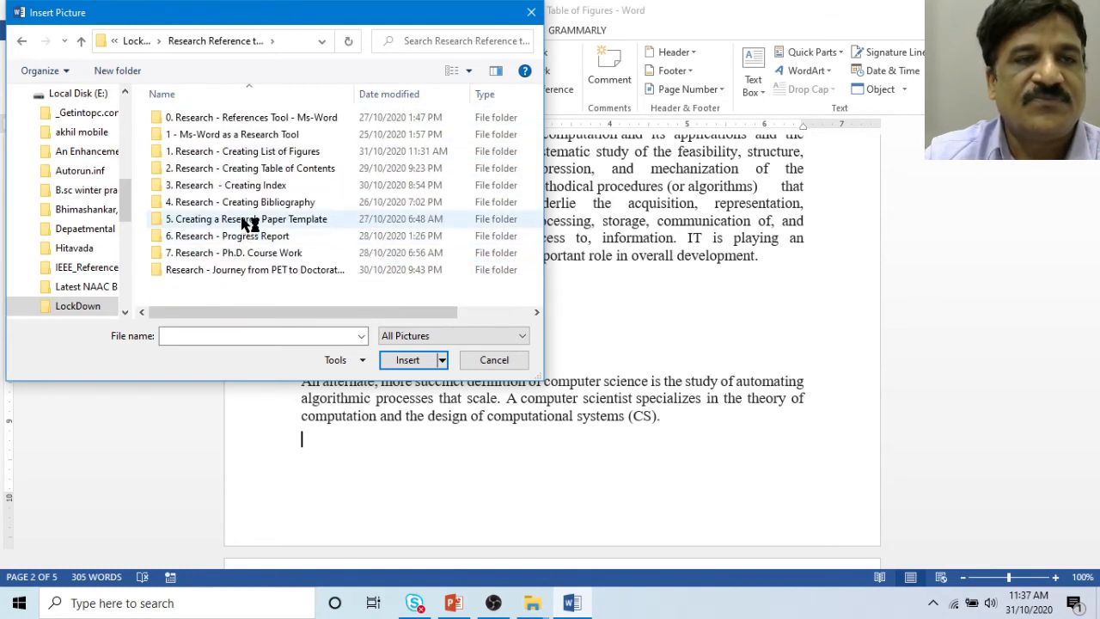
left_click(290, 159)
double_click(290, 152)
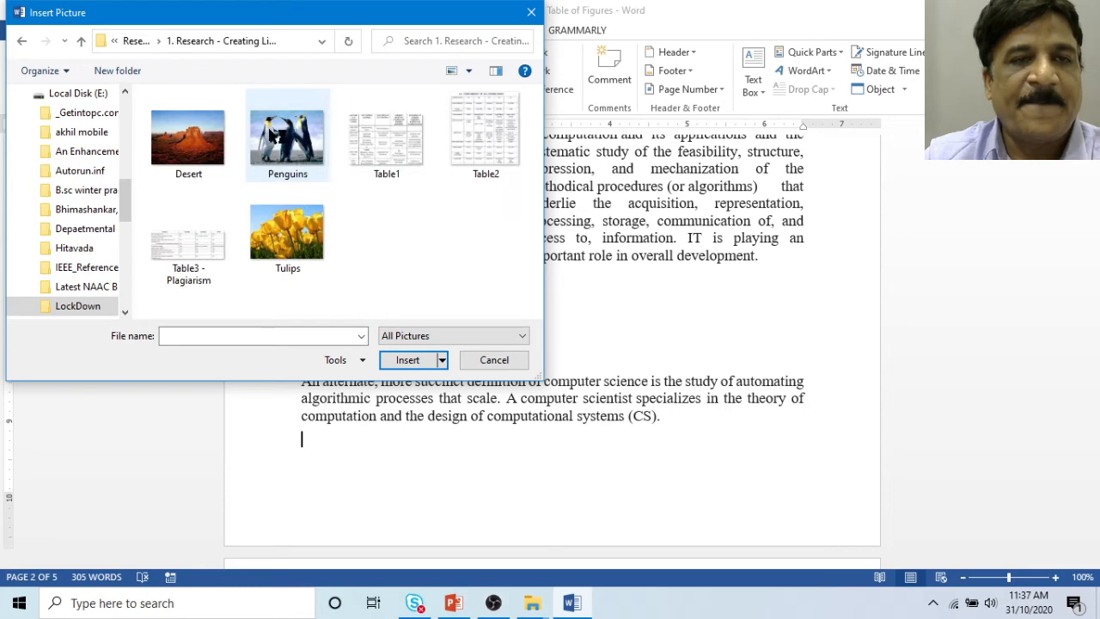
left_click(204, 146)
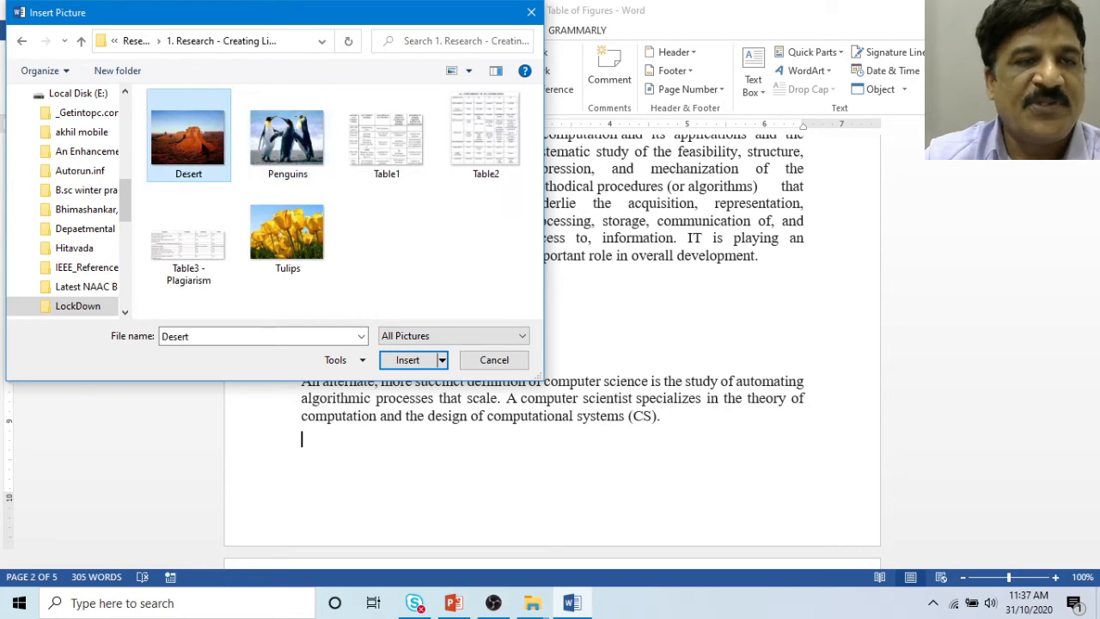
left_click(408, 360)
Shrink the desert picture proportionally to about 1.9 inches wide.
scroll(763, 433, "down", 3)
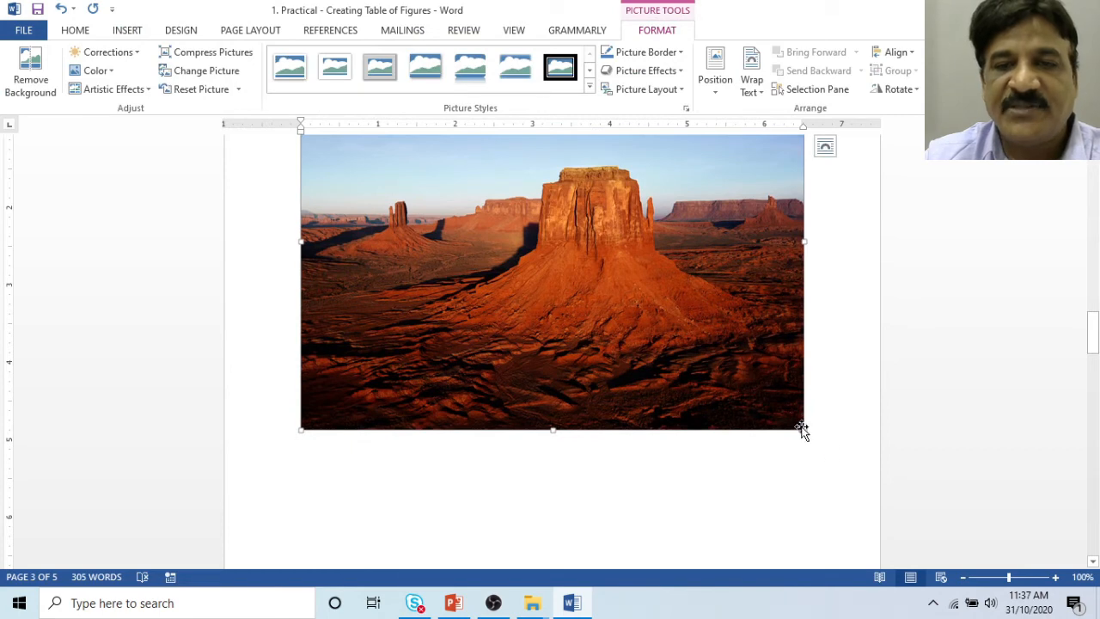
left_click_drag(804, 433, 515, 295)
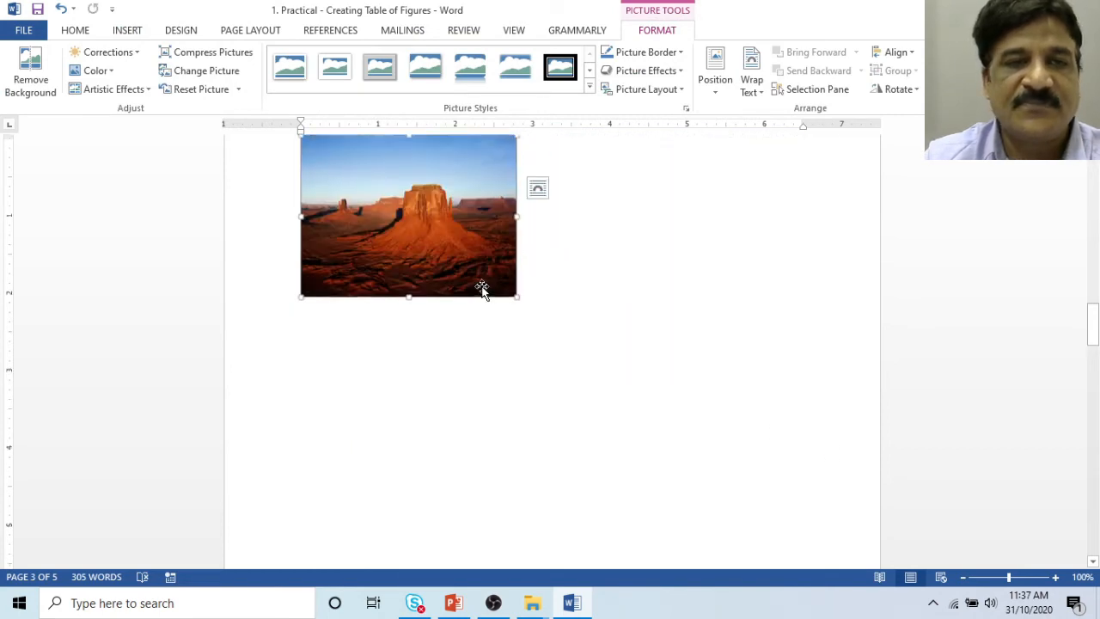
left_click_drag(517, 337, 447, 284)
Insert a page break before the "1.2.1 Algorithm" heading and add a new line after the desert picture.
scroll(492, 313, "up", 5)
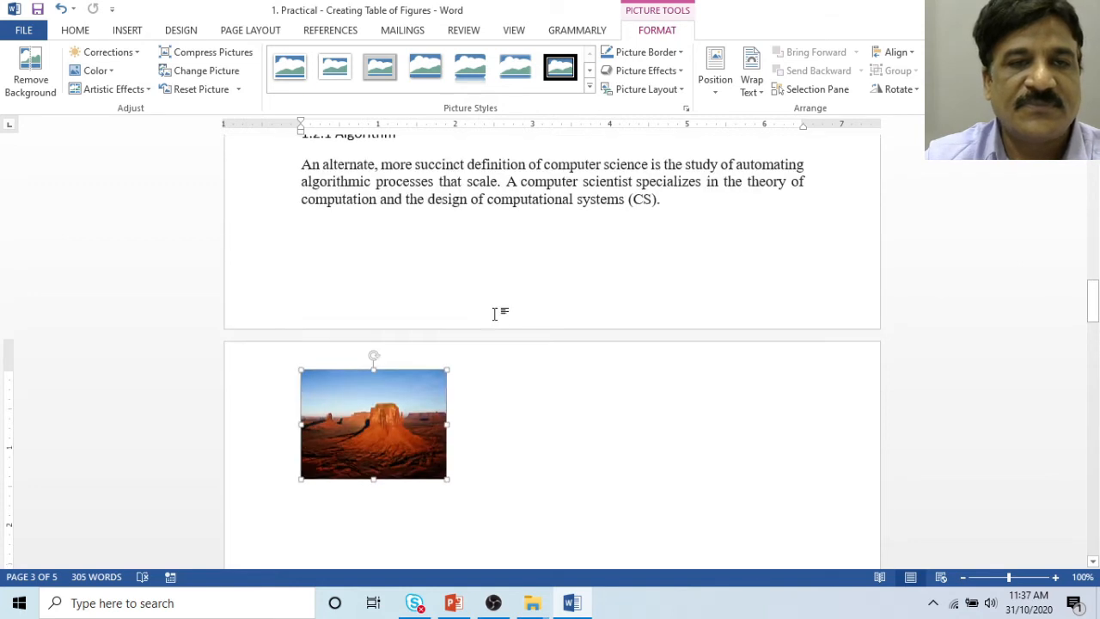
left_click(300, 210)
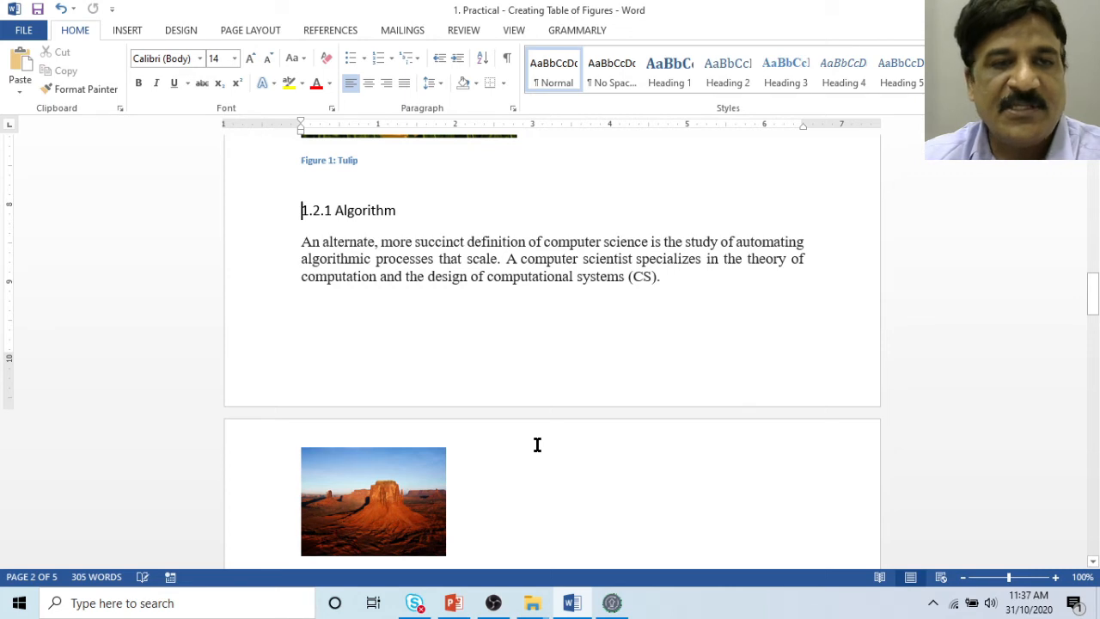
key("ctrl+Return")
scroll(515, 451, "down", 4)
left_click(462, 447)
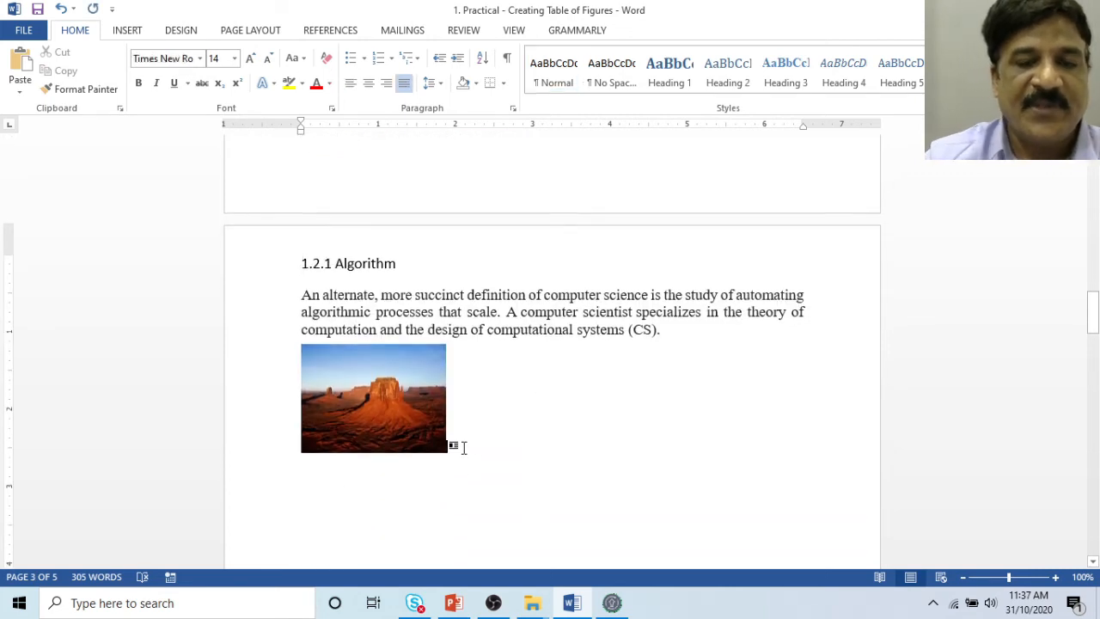
key("Return")
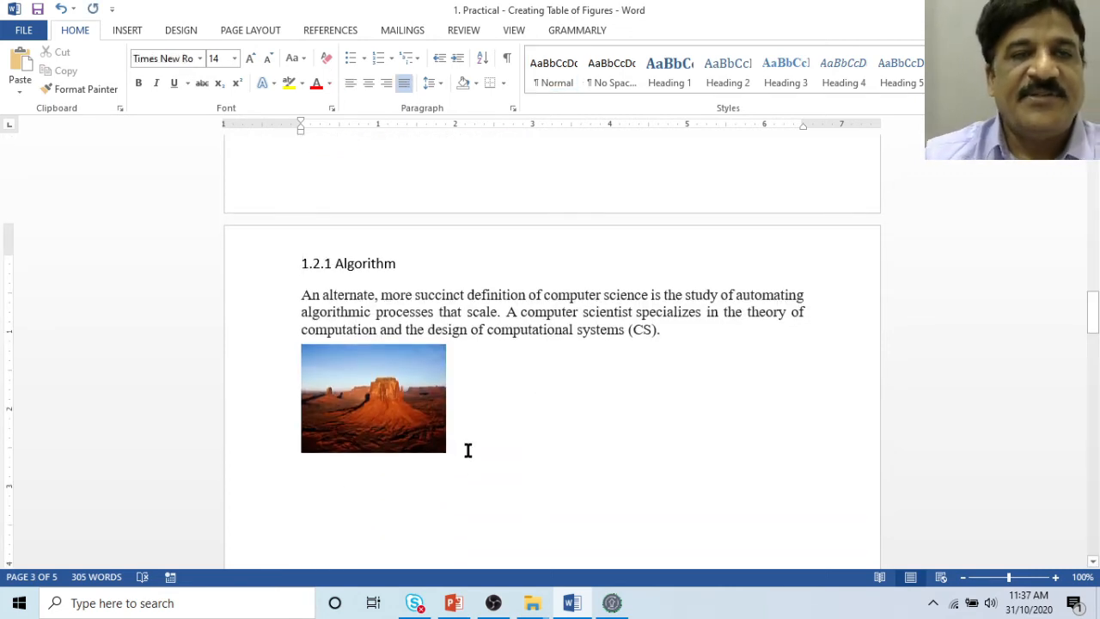
Check the caption numbering of the Tulip and Pigeon pictures around the desert picture.
scroll(408, 407, "up", 6)
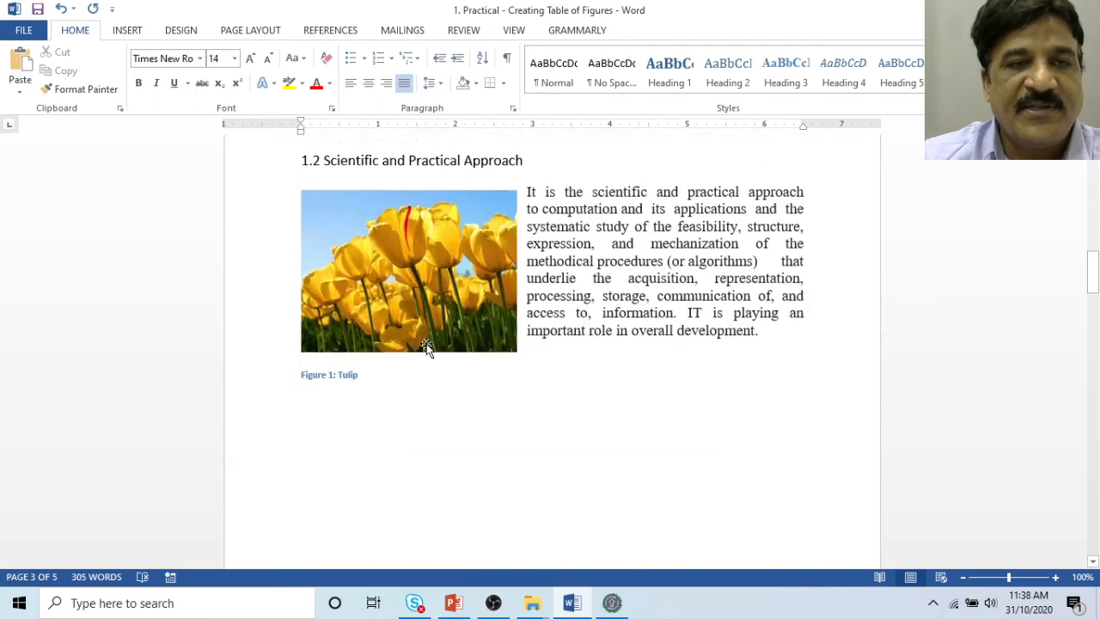
scroll(344, 404, "down", 12)
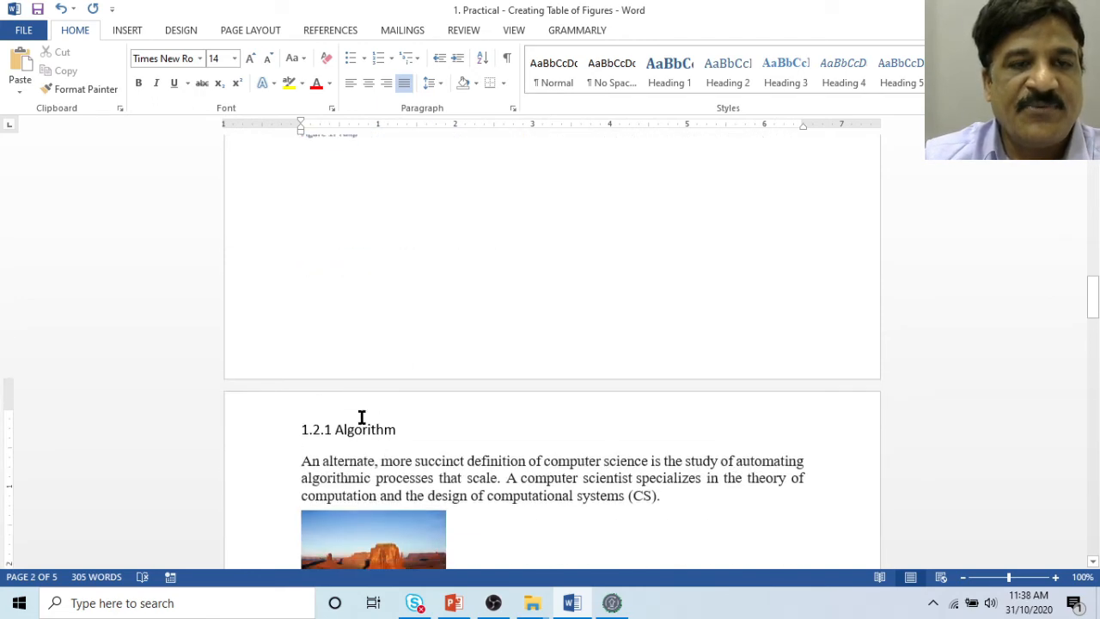
scroll(395, 511, "down", 4)
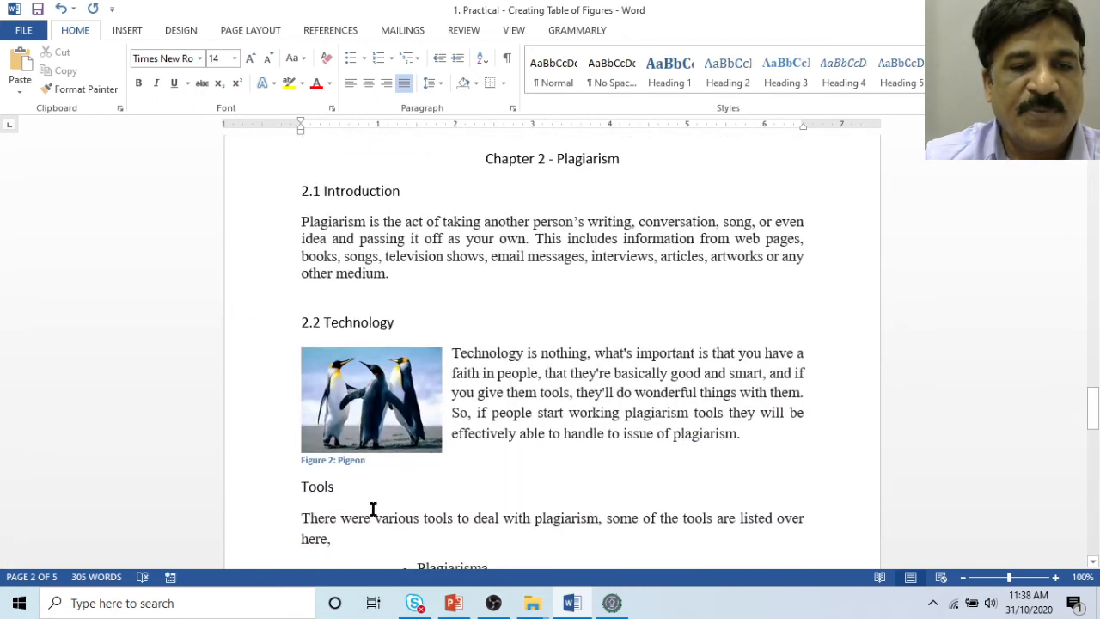
scroll(387, 468, "up", 5)
scroll(383, 430, "up", 6)
left_click(338, 238)
scroll(339, 238, "up", 2)
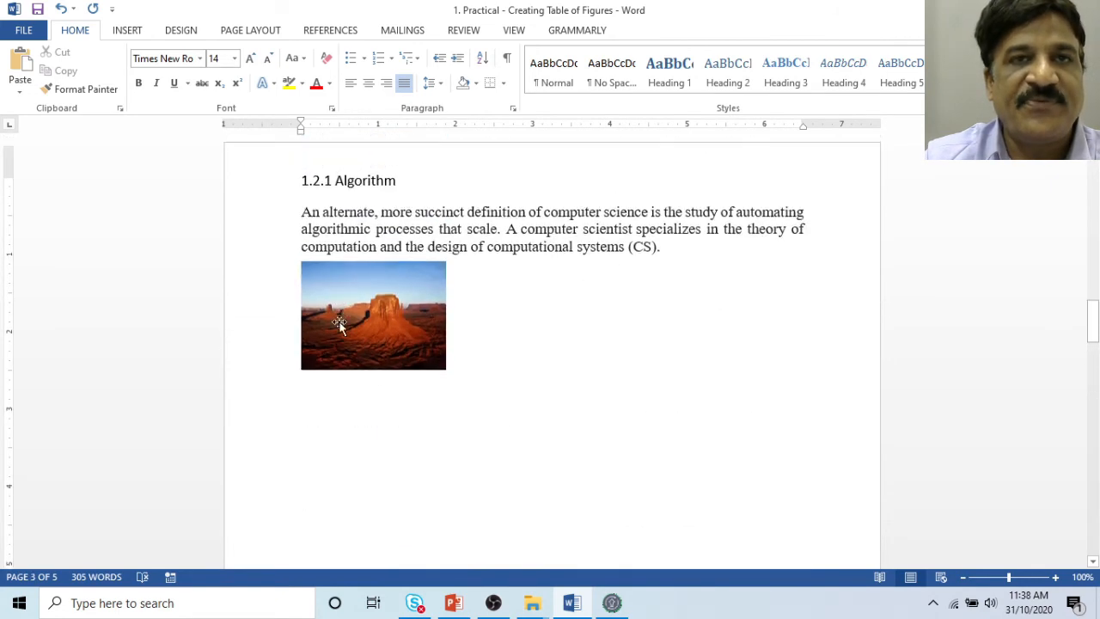
Add the caption "Figure 2: DEsert" below the desert picture using the Figure label.
left_click(324, 32)
left_click(452, 86)
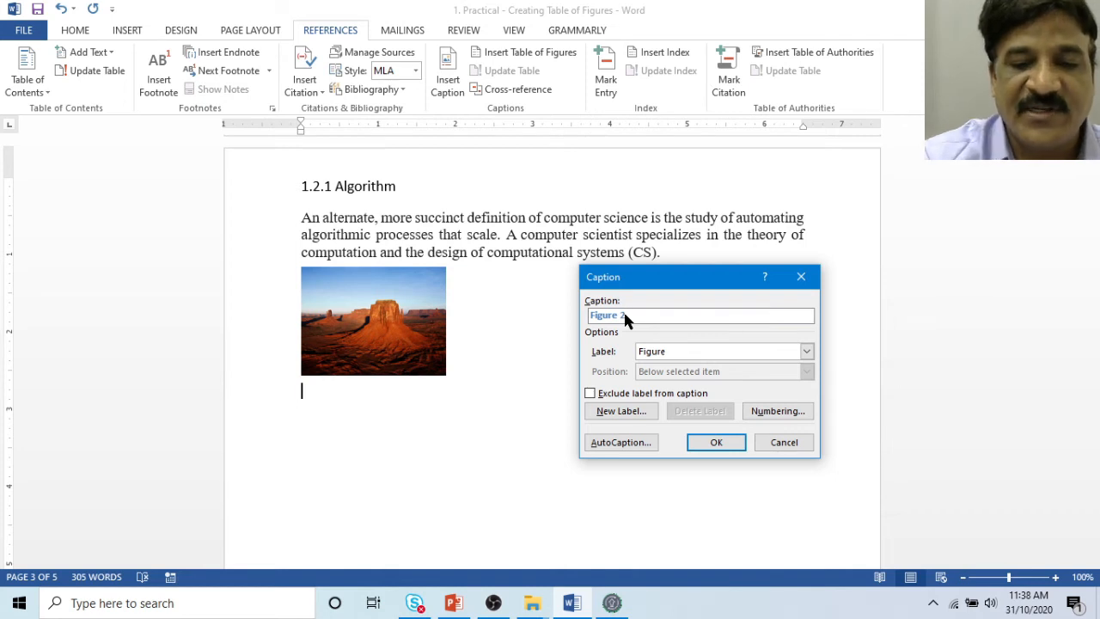
type(": DEsert")
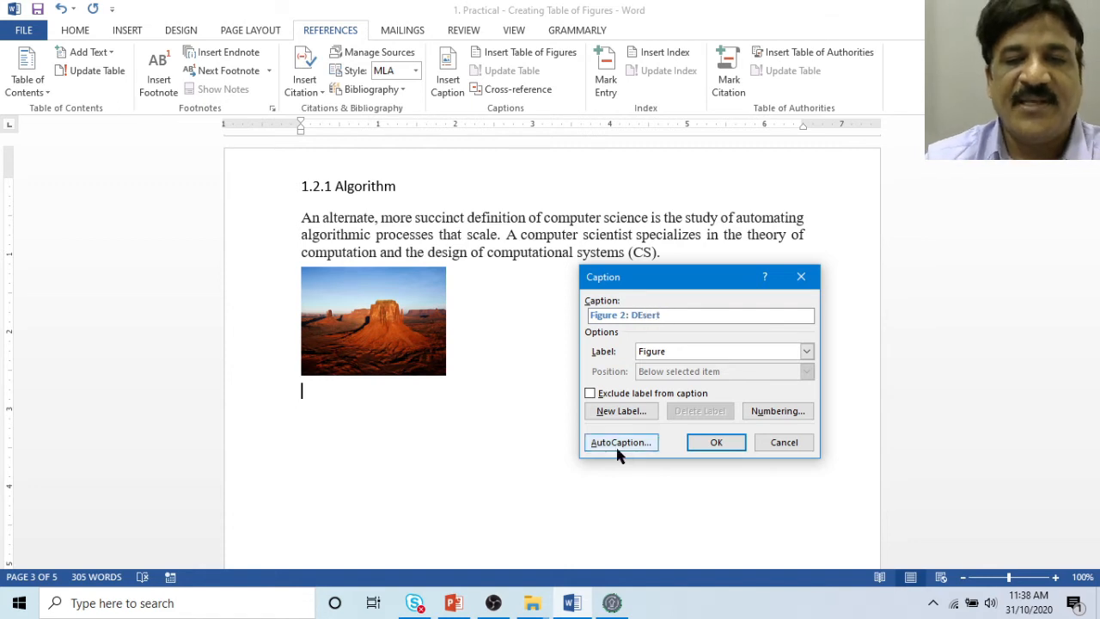
left_click(716, 441)
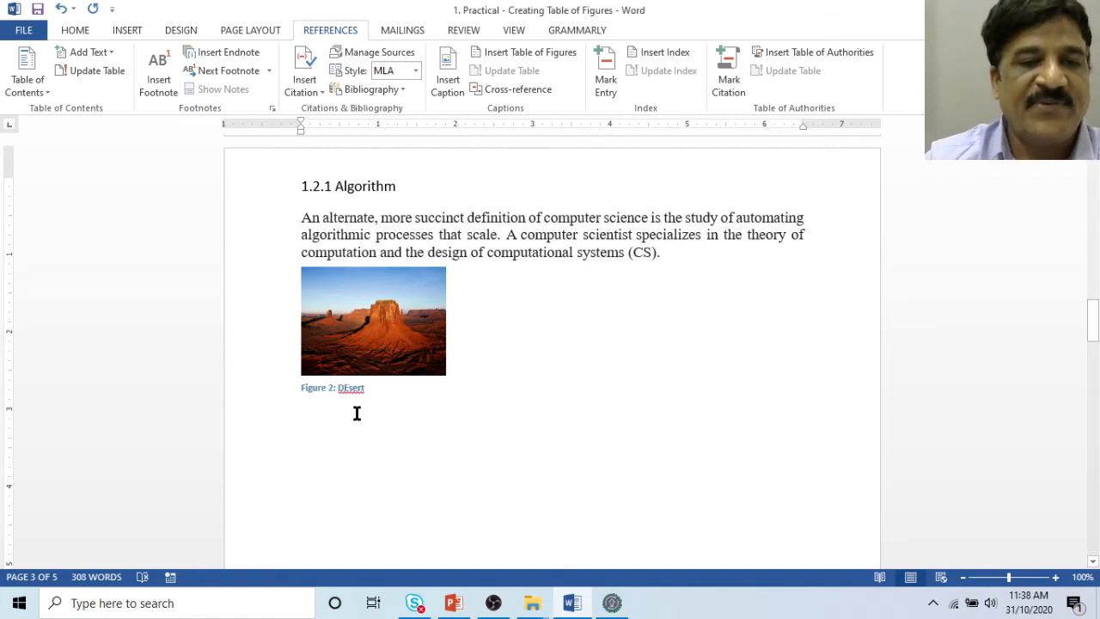
Check the Pigeon picture's caption number, and correct the spelling in the desert picture's caption to "Desert".
scroll(381, 441, "down", 15)
scroll(385, 455, "down", 3)
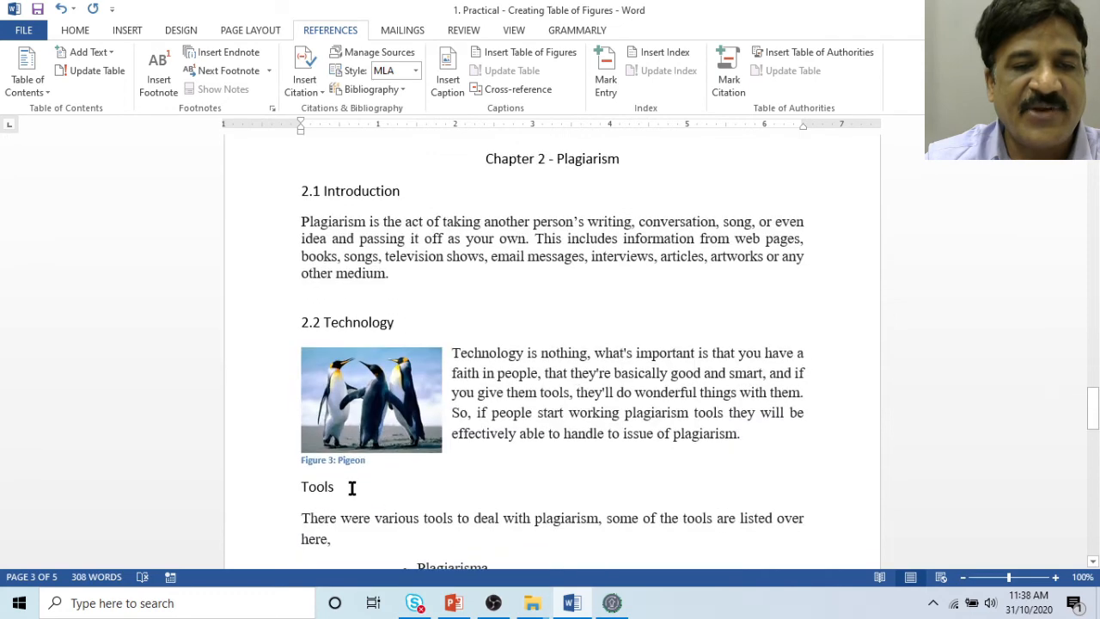
scroll(432, 464, "up", 13)
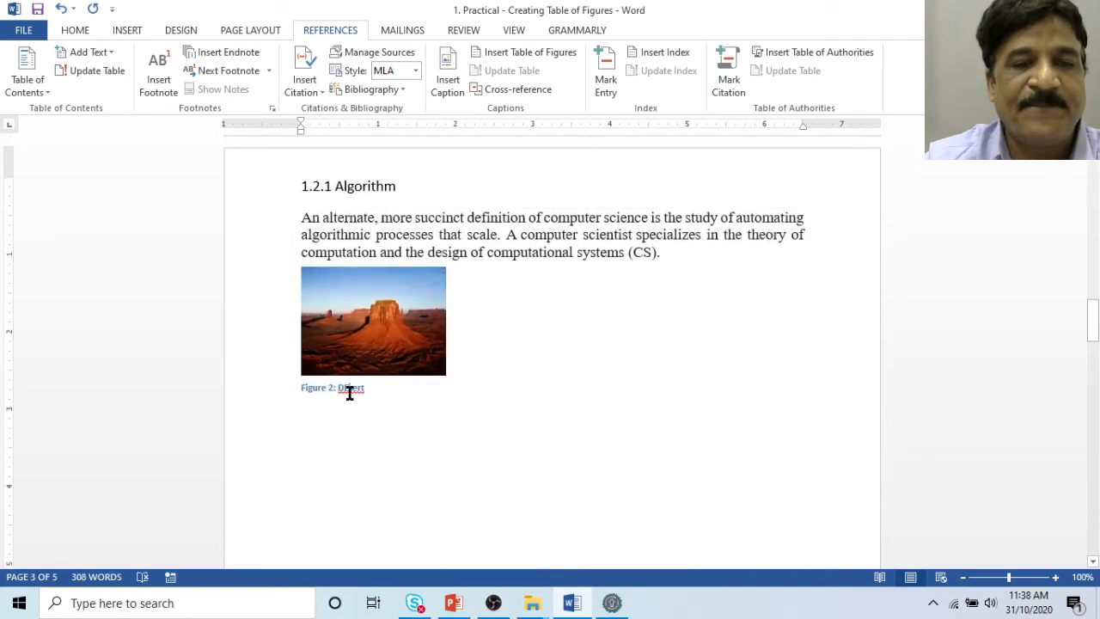
right_click(349, 388)
left_click(406, 404)
Update the entire table of figures on the List of Figures page.
scroll(498, 347, "up", 20)
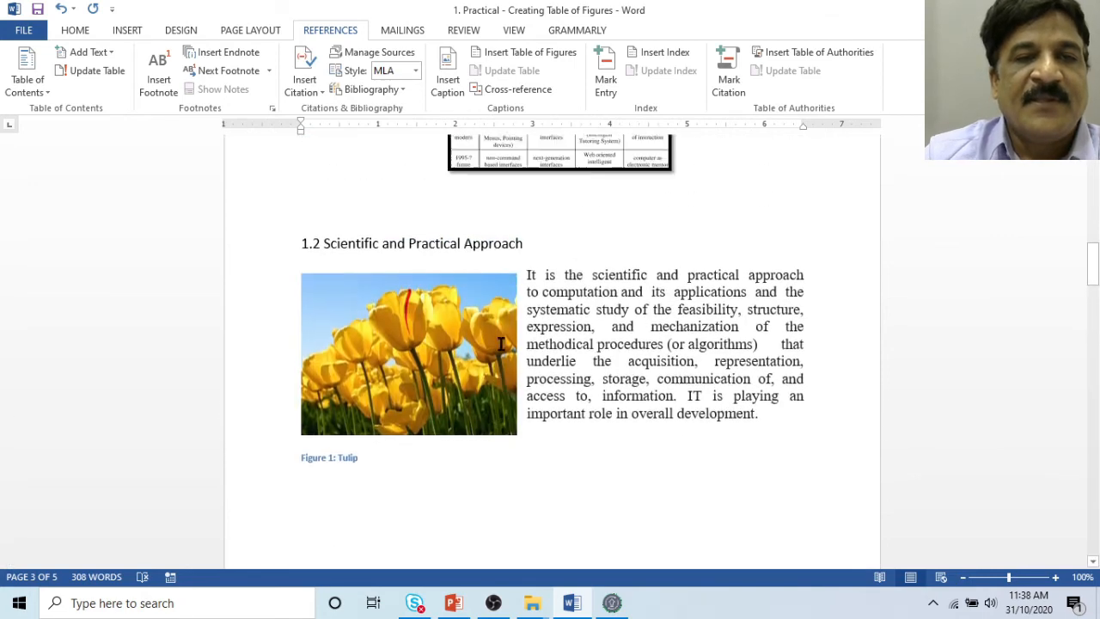
scroll(501, 344, "up", 6)
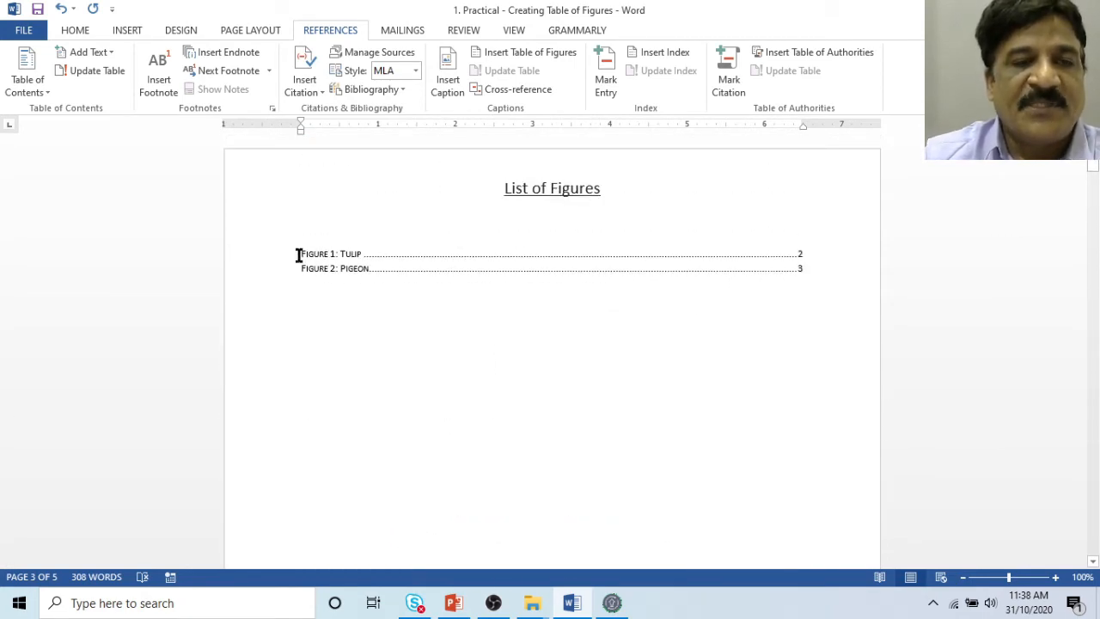
left_click_drag(298, 255, 810, 261)
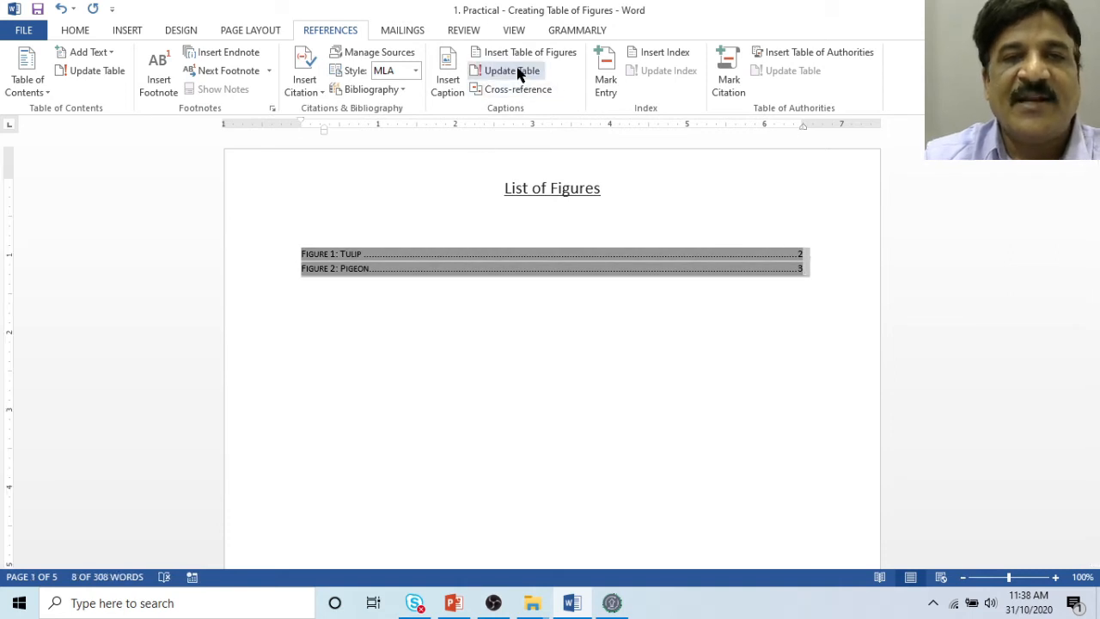
left_click(519, 74)
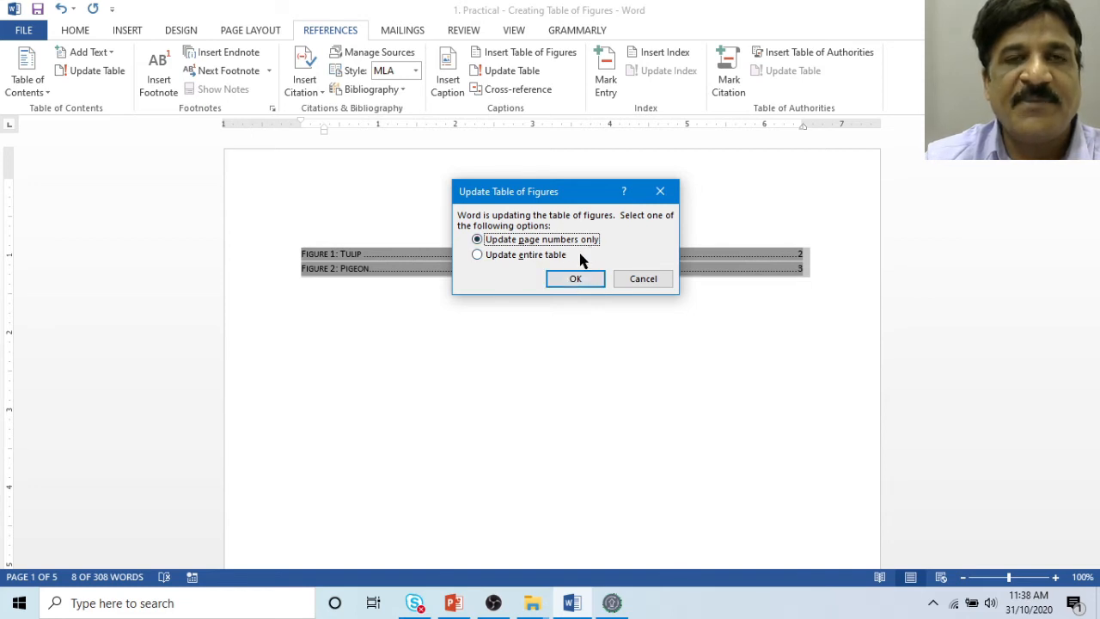
left_click(523, 255)
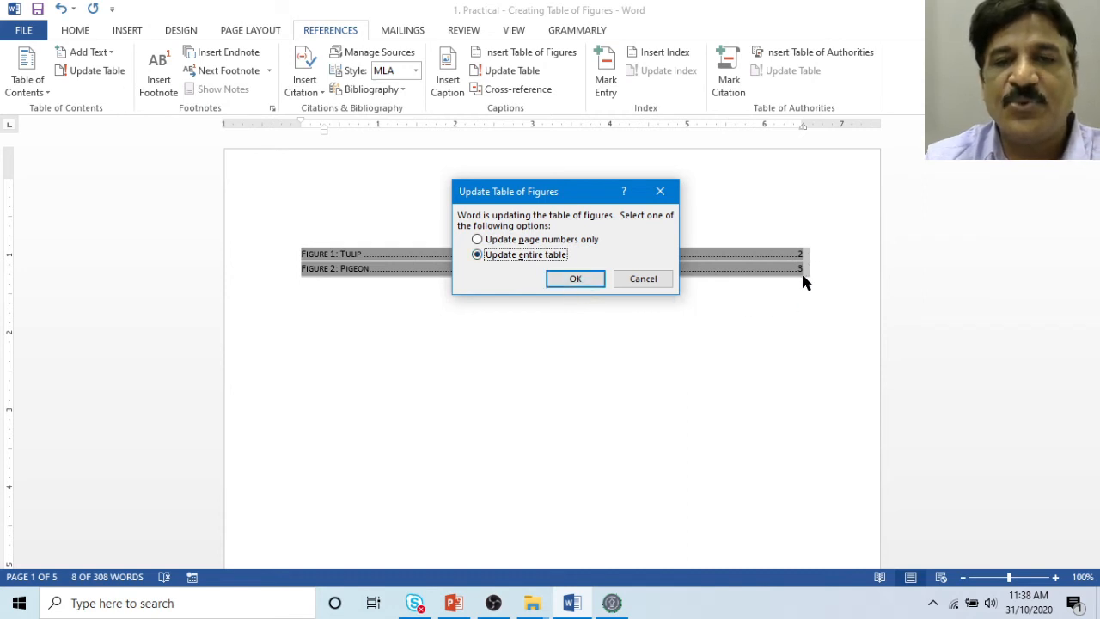
left_click(574, 282)
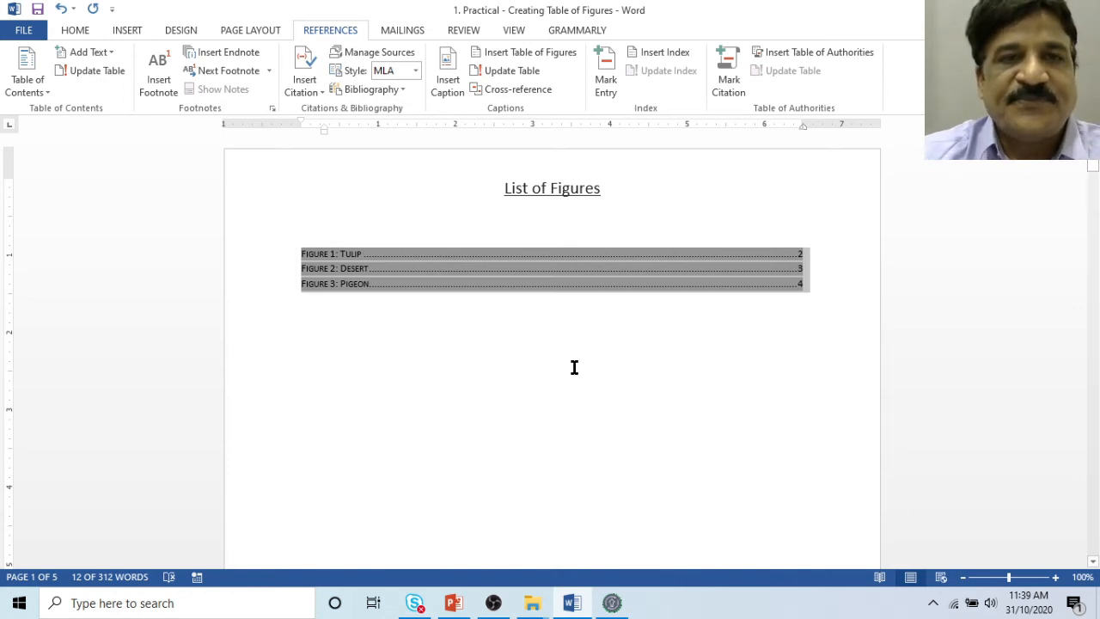
Add a new line below the table picture in section "1.1 Introduction".
scroll(573, 363, "down", 8)
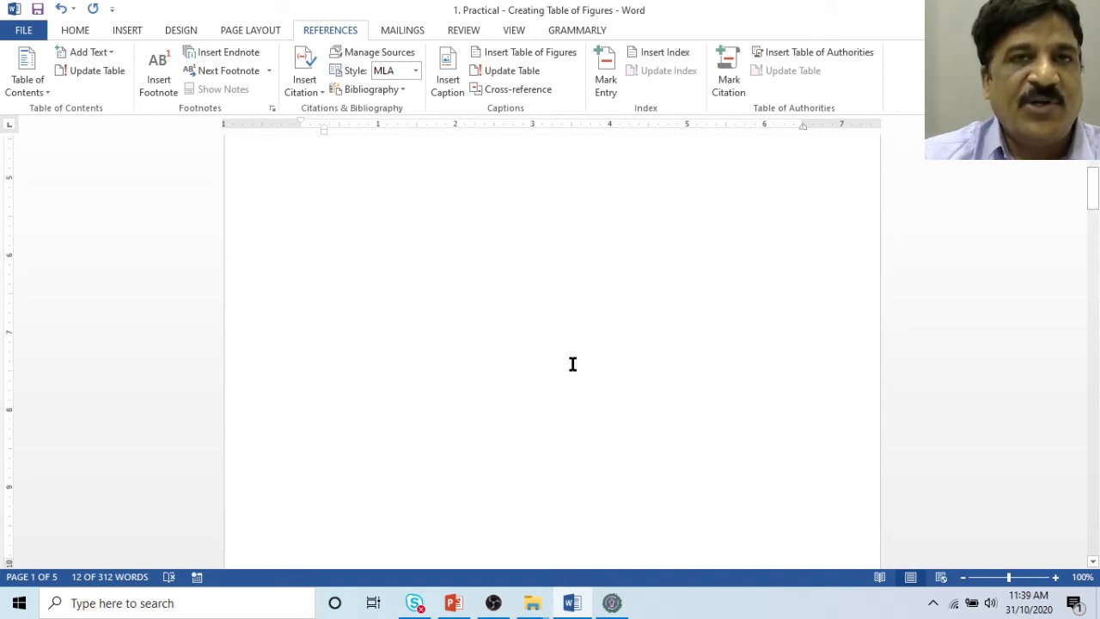
scroll(572, 364, "down", 12)
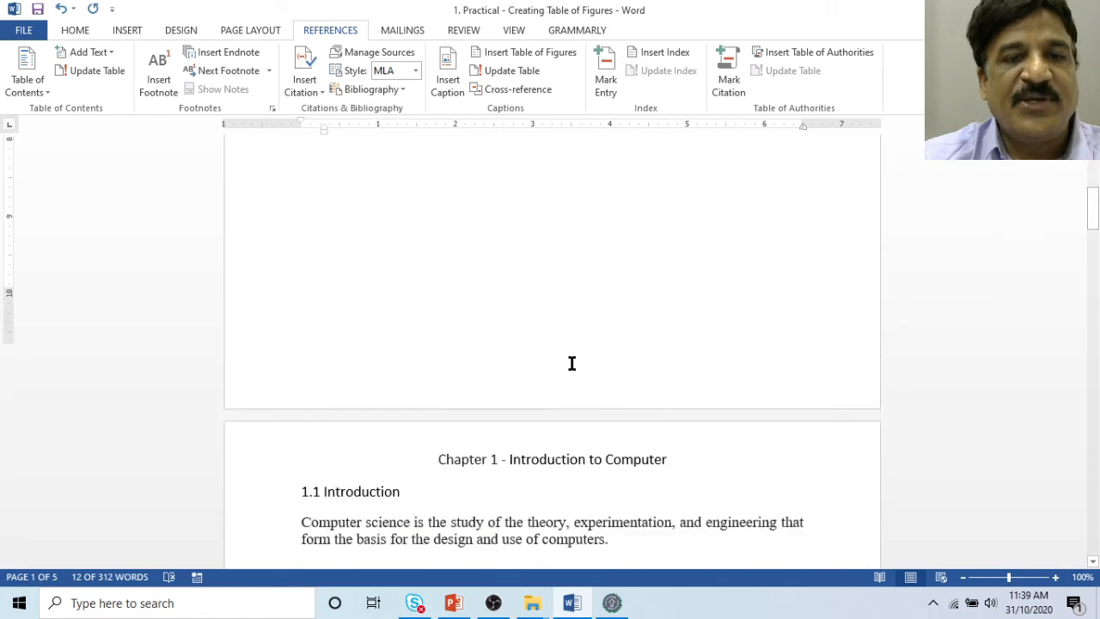
left_click(692, 397)
key("Return")
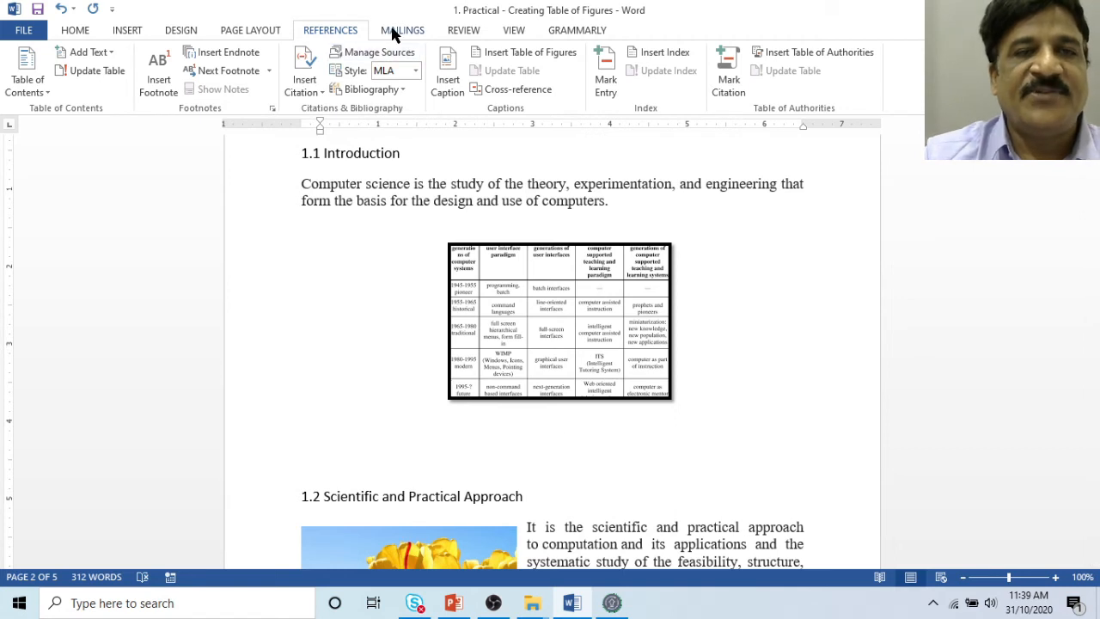
left_click(445, 82)
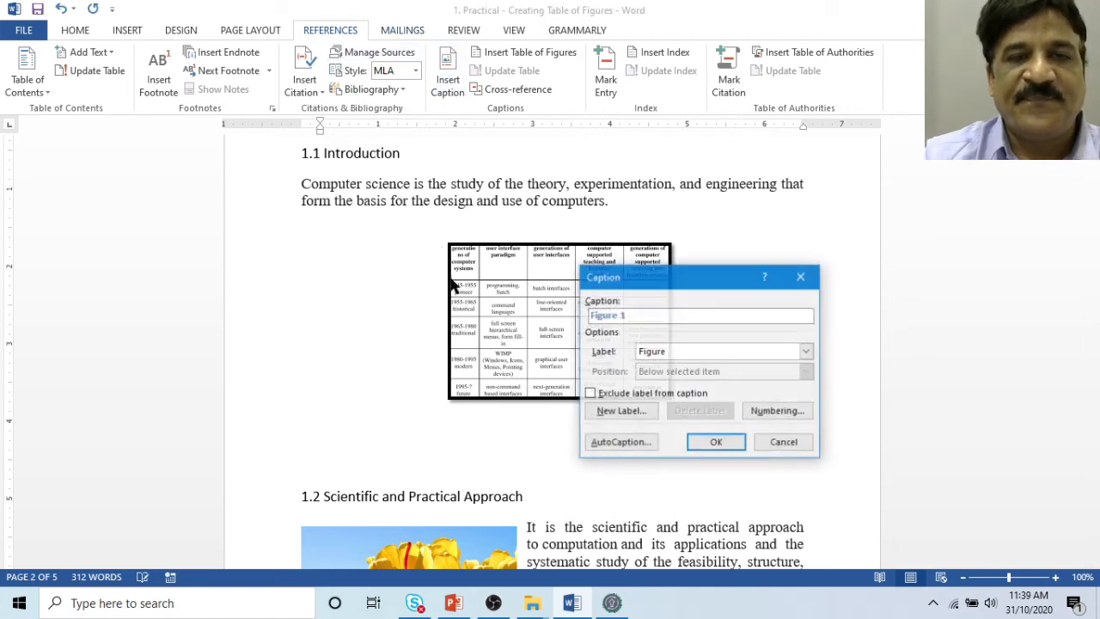
left_click(687, 350)
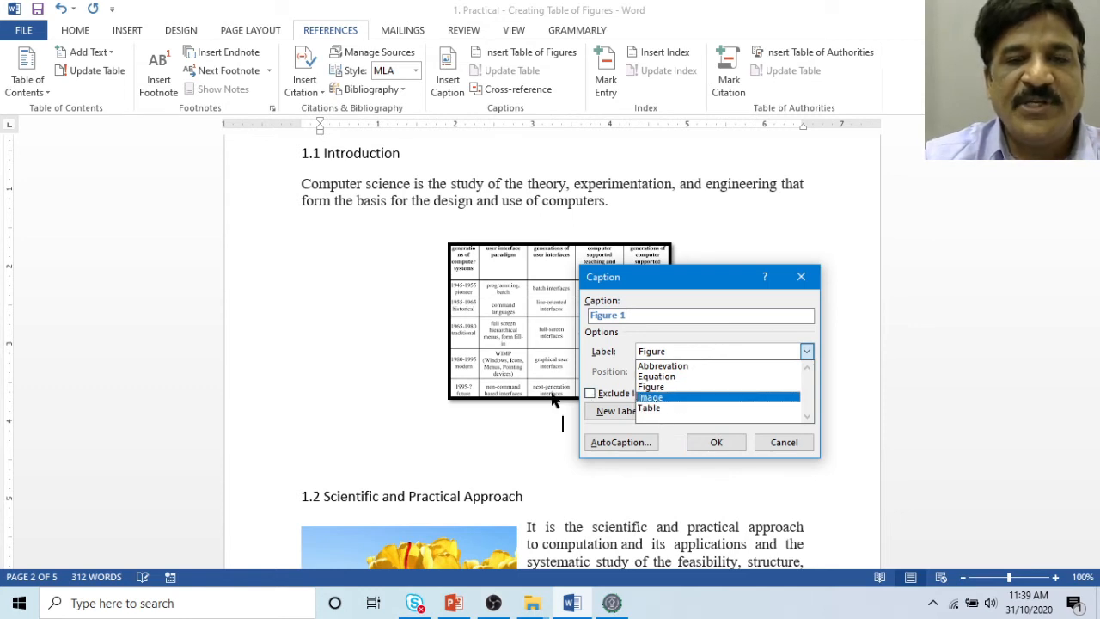
left_click(773, 443)
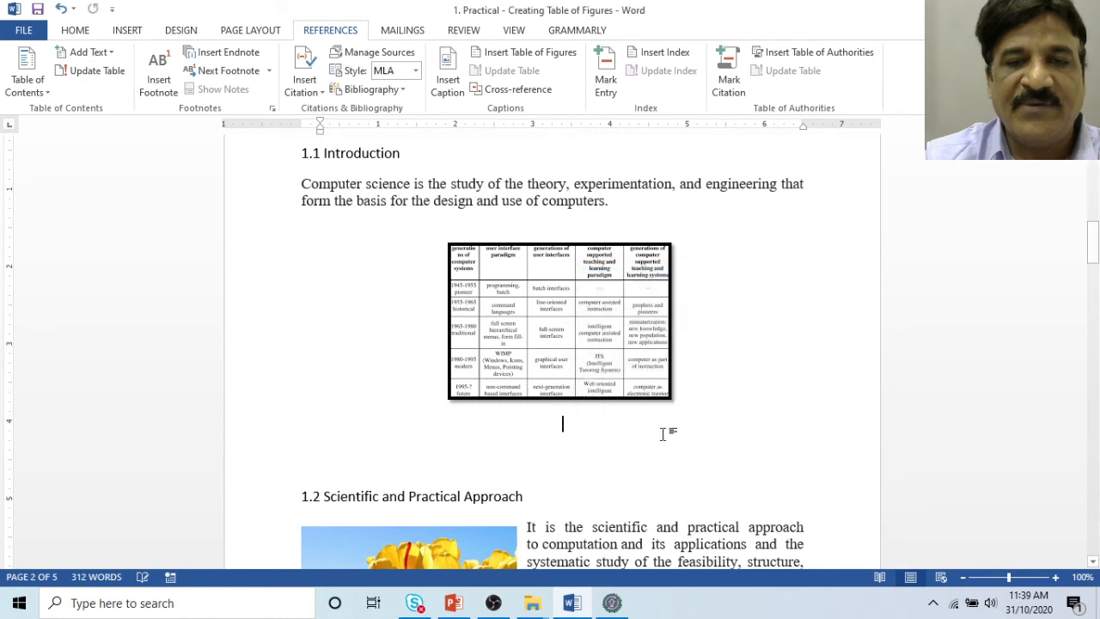
Start a caption below the generations table picture and create the new caption label "RS -Table:".
left_click(447, 90)
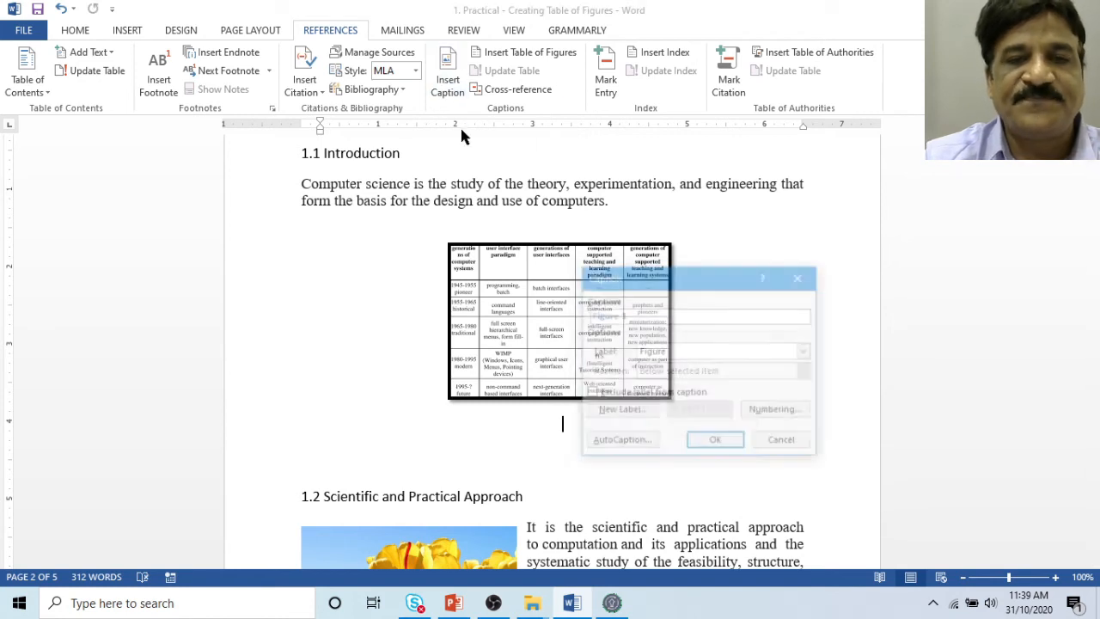
left_click(625, 412)
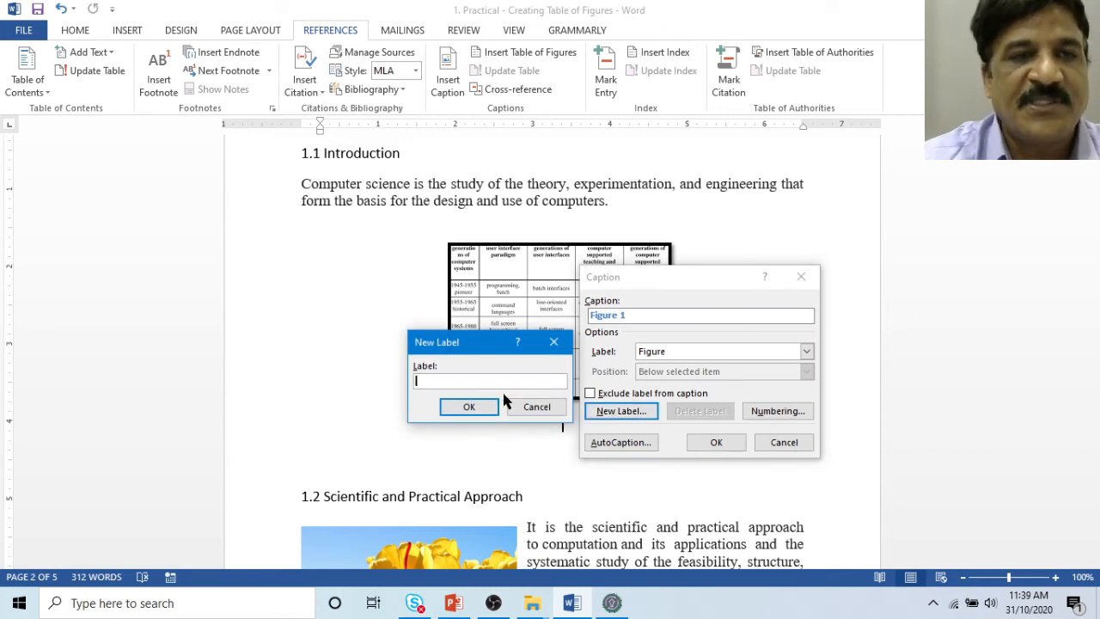
type("Table")
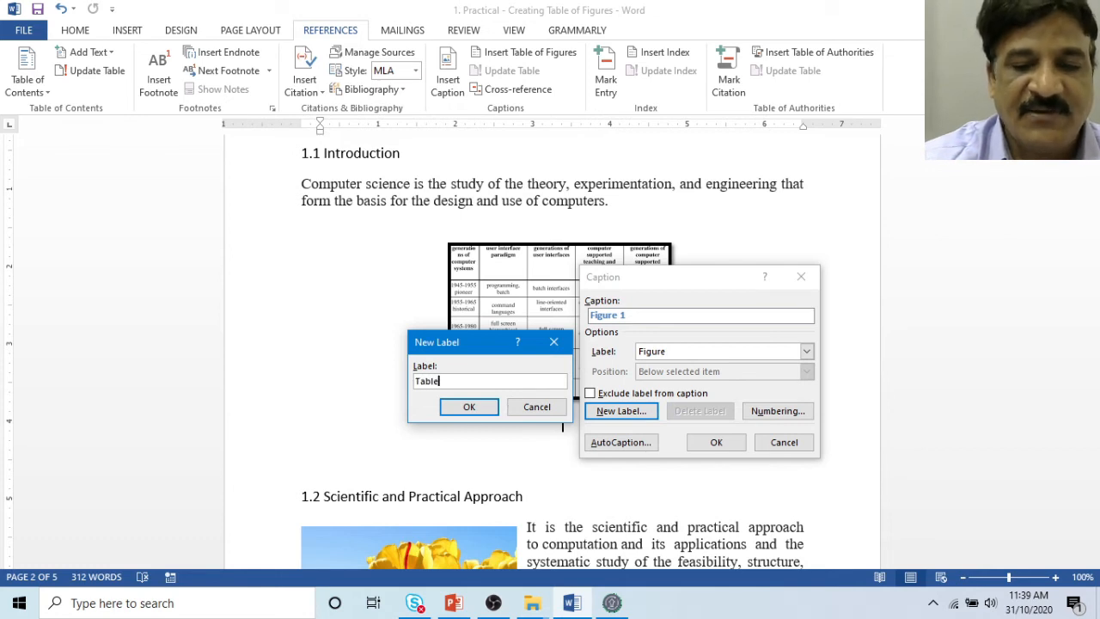
type(" :")
key("Left")
key("Left")
key("Left")
key("Left")
key("Left")
key("Left")
key("Left")
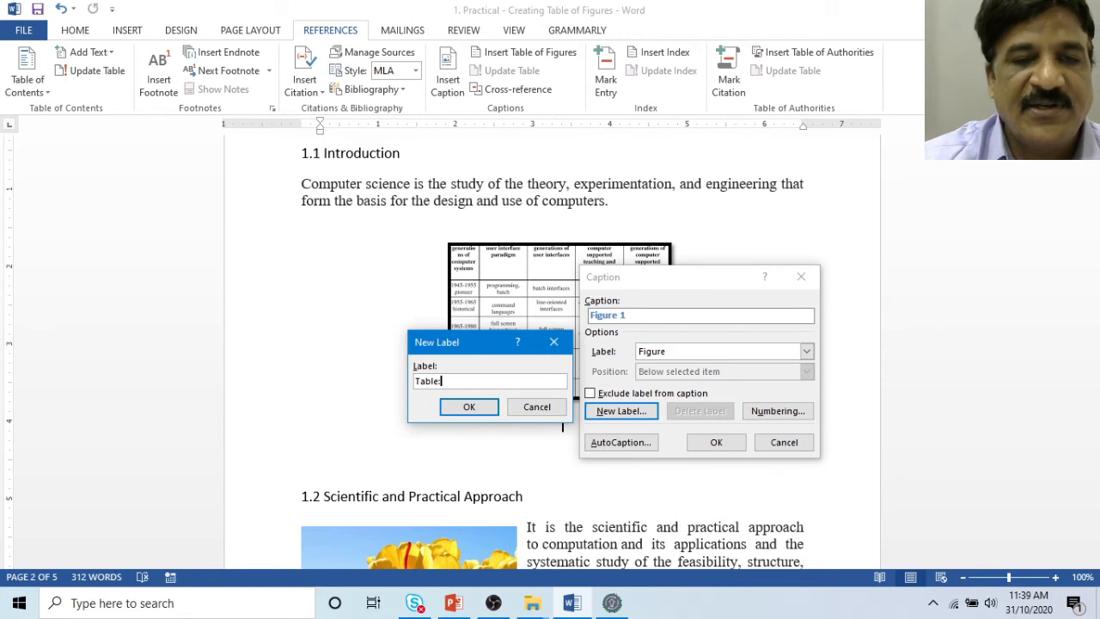
type("RS -")
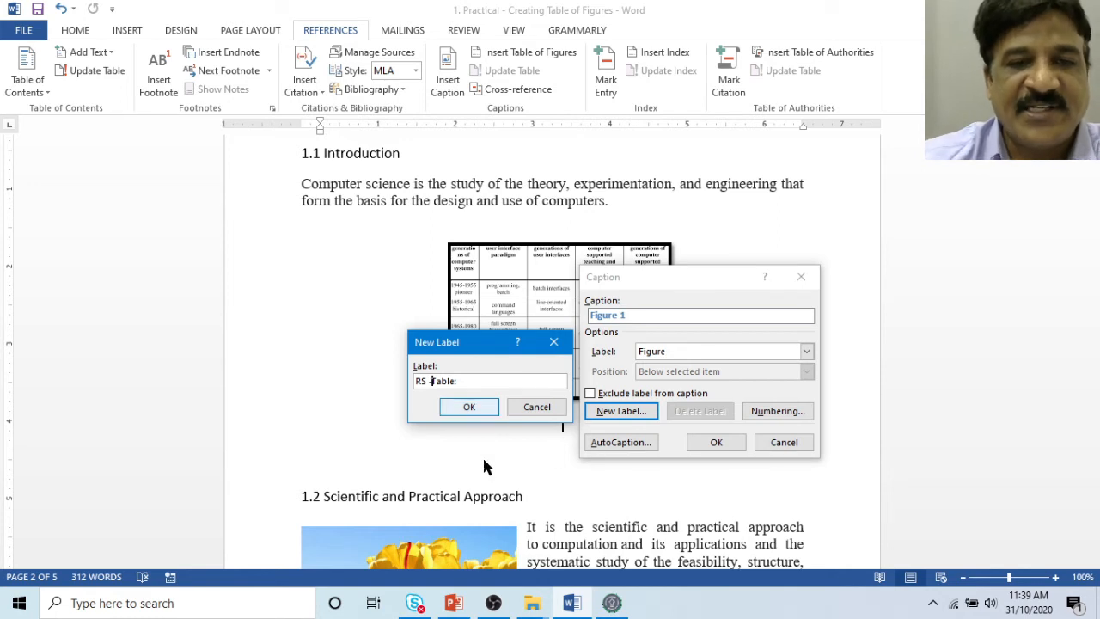
left_click(469, 407)
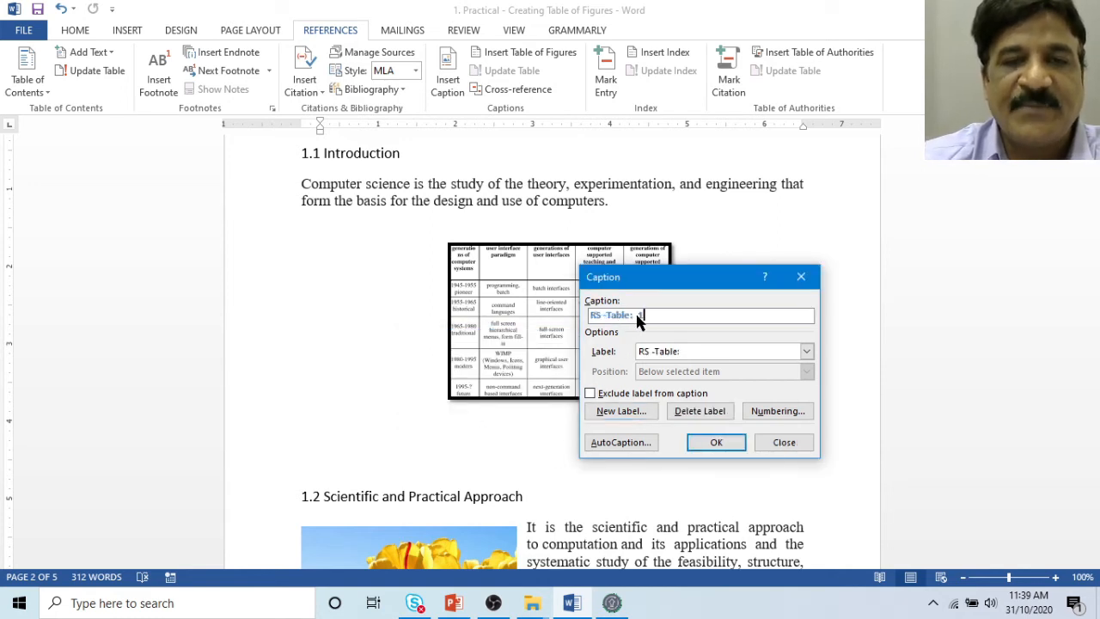
Set the caption numbering format to I, II, III, … without including the chapter number.
left_click(777, 412)
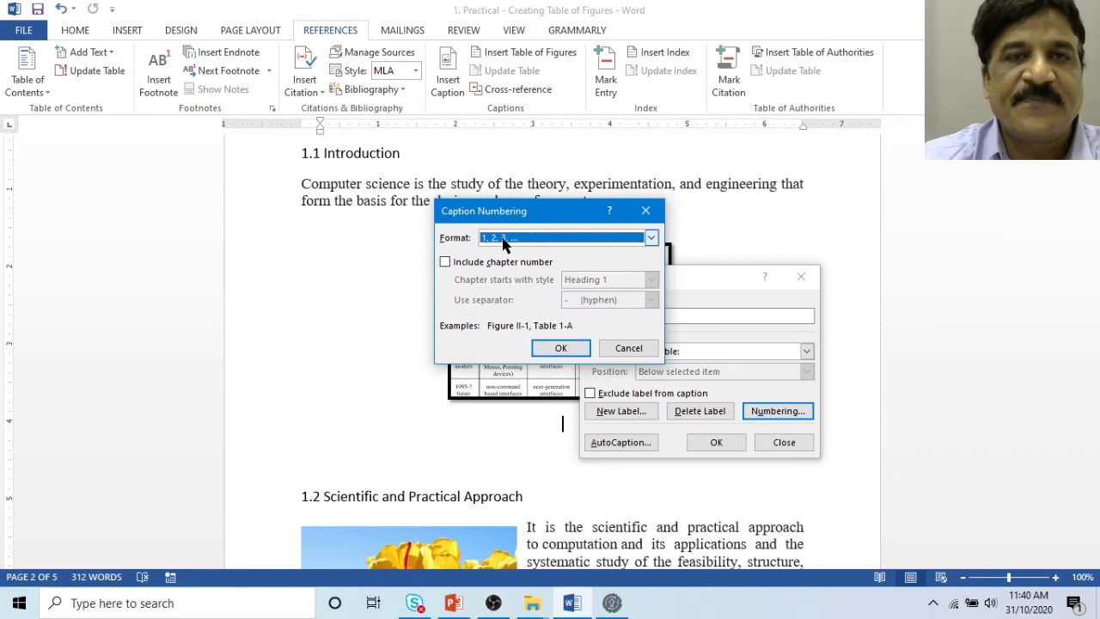
left_click(619, 246)
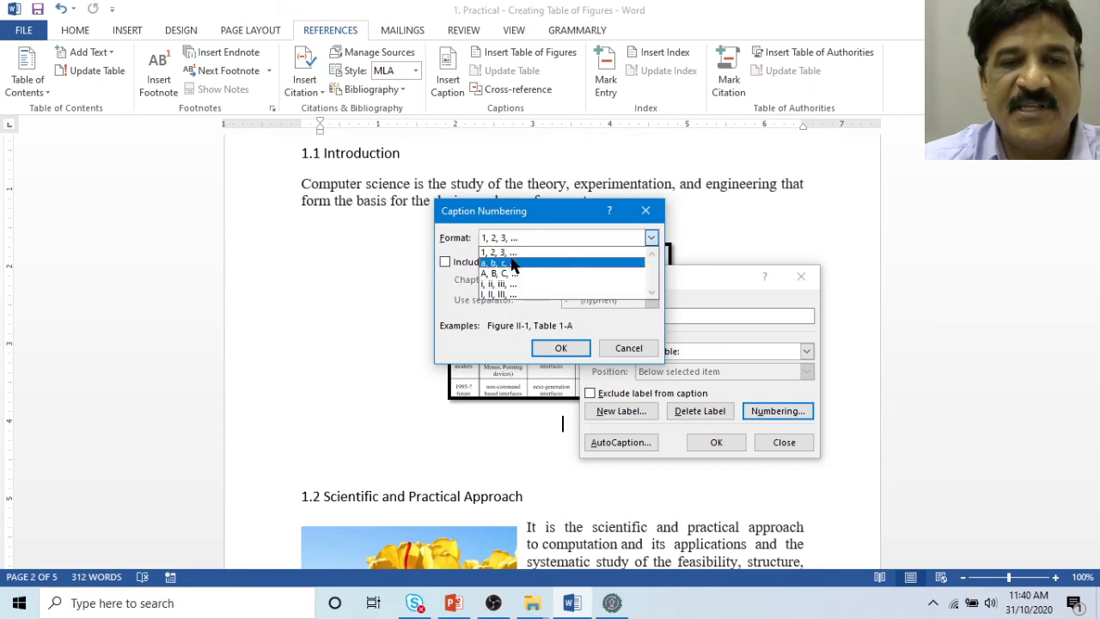
left_click(507, 295)
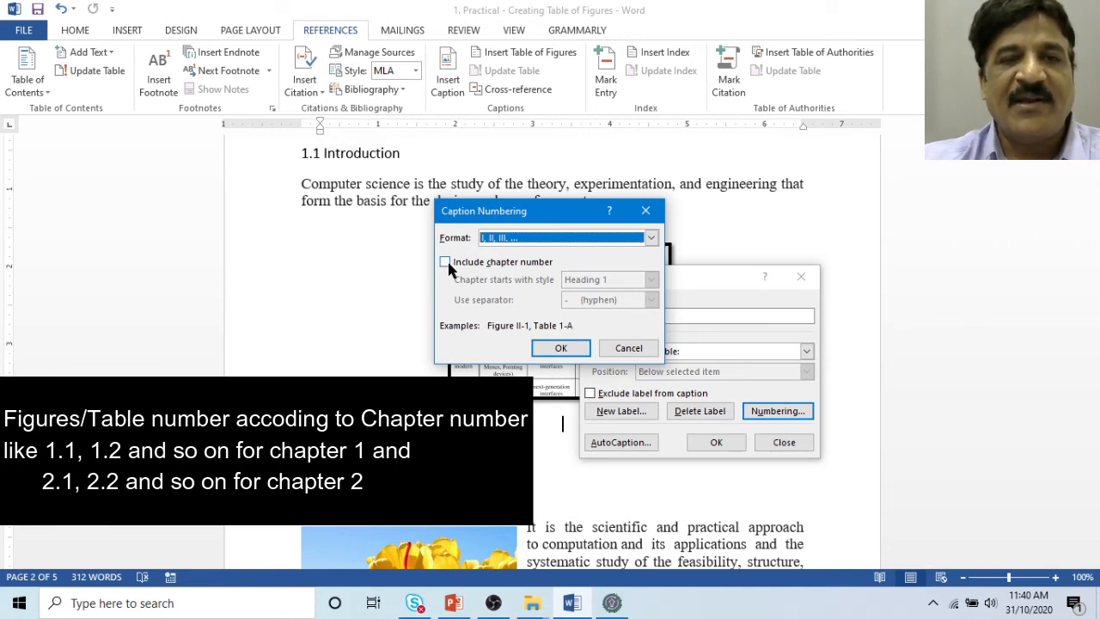
left_click(446, 262)
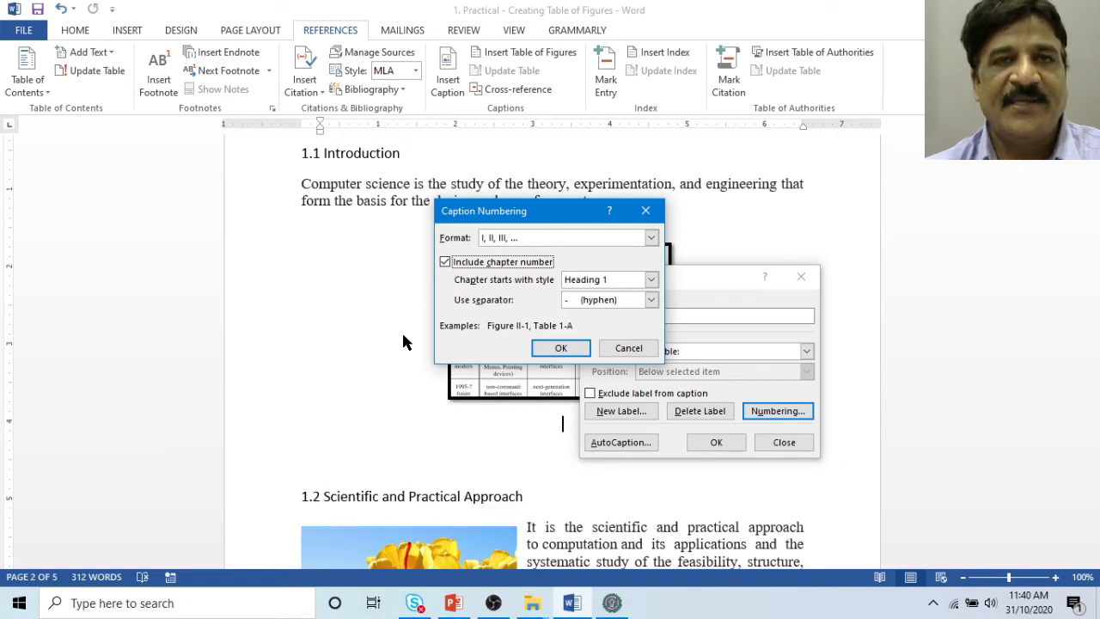
left_click(446, 262)
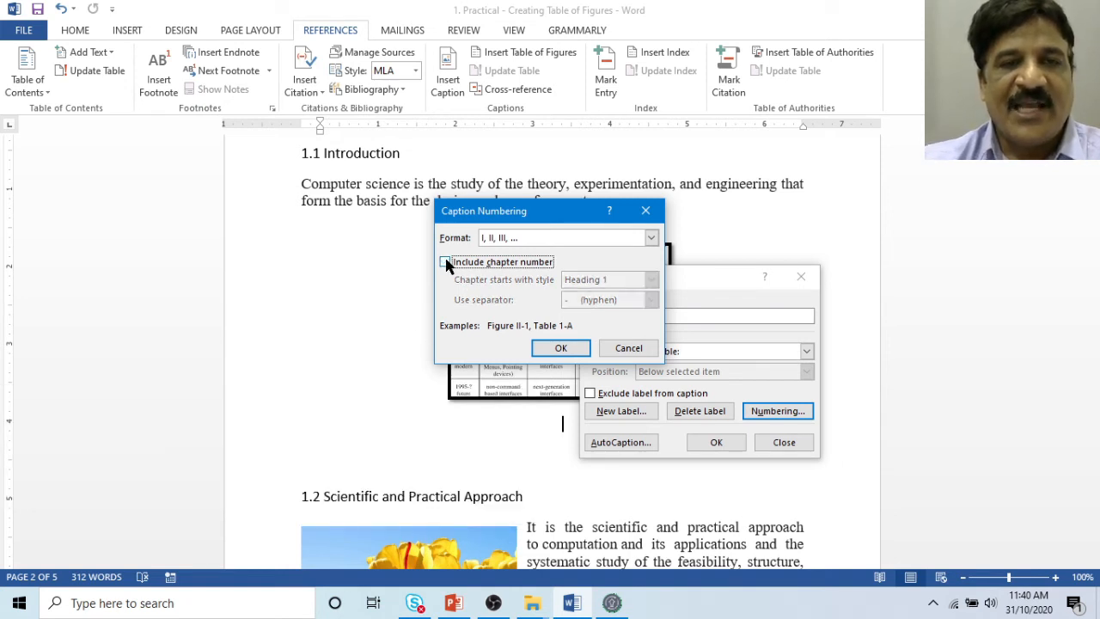
left_click(568, 350)
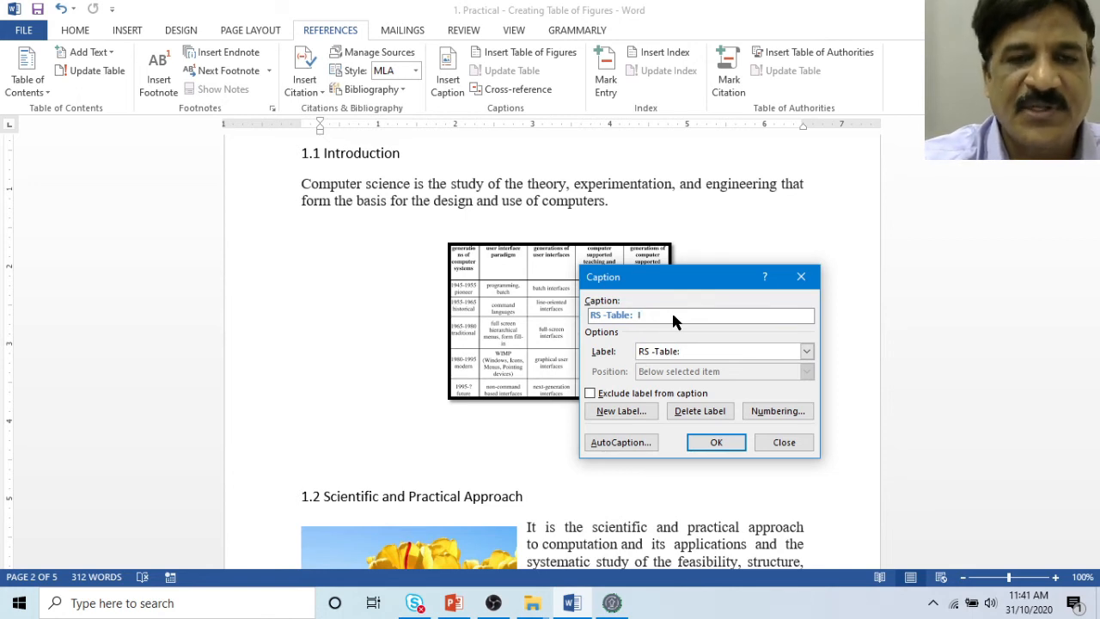
Complete the table picture's caption with the text "GEneration" and insert it.
type("GEnerato")
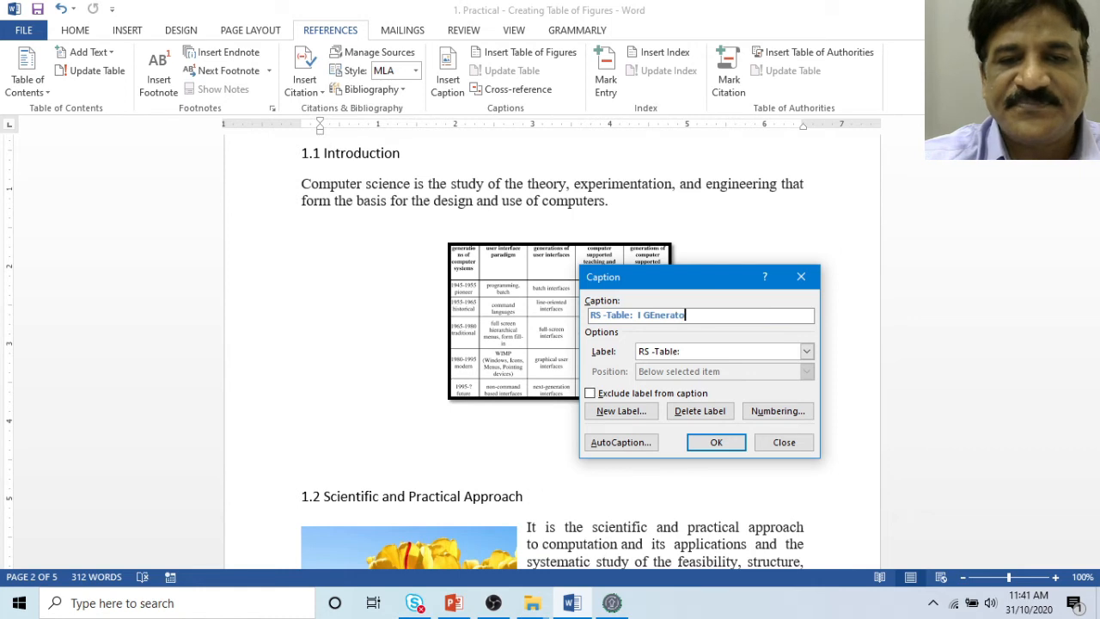
key("BackSpace")
type("ion")
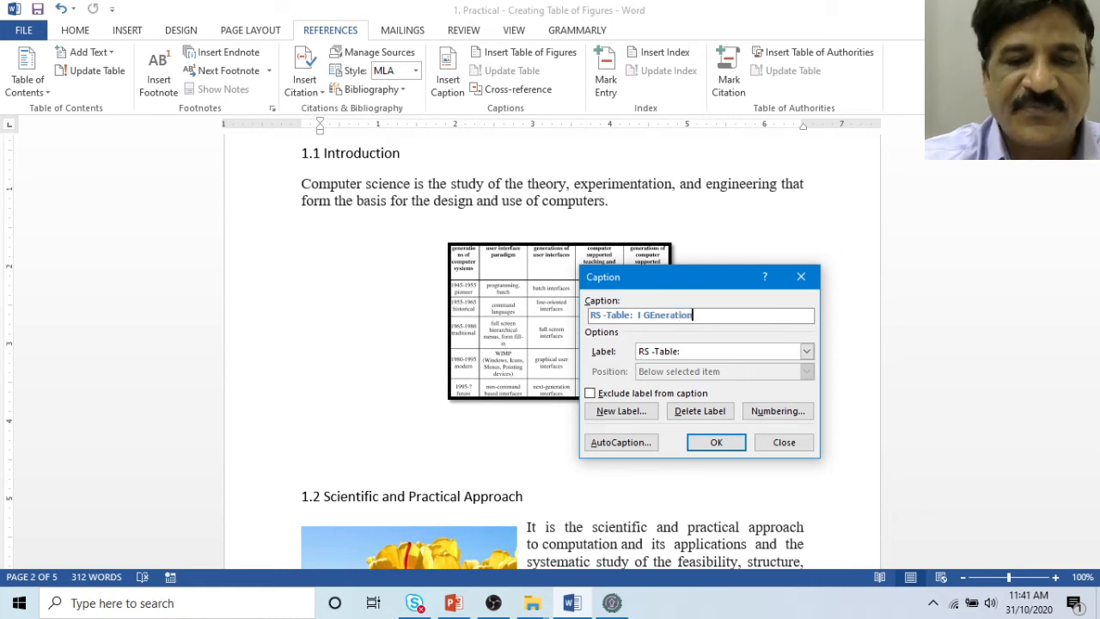
left_click(716, 442)
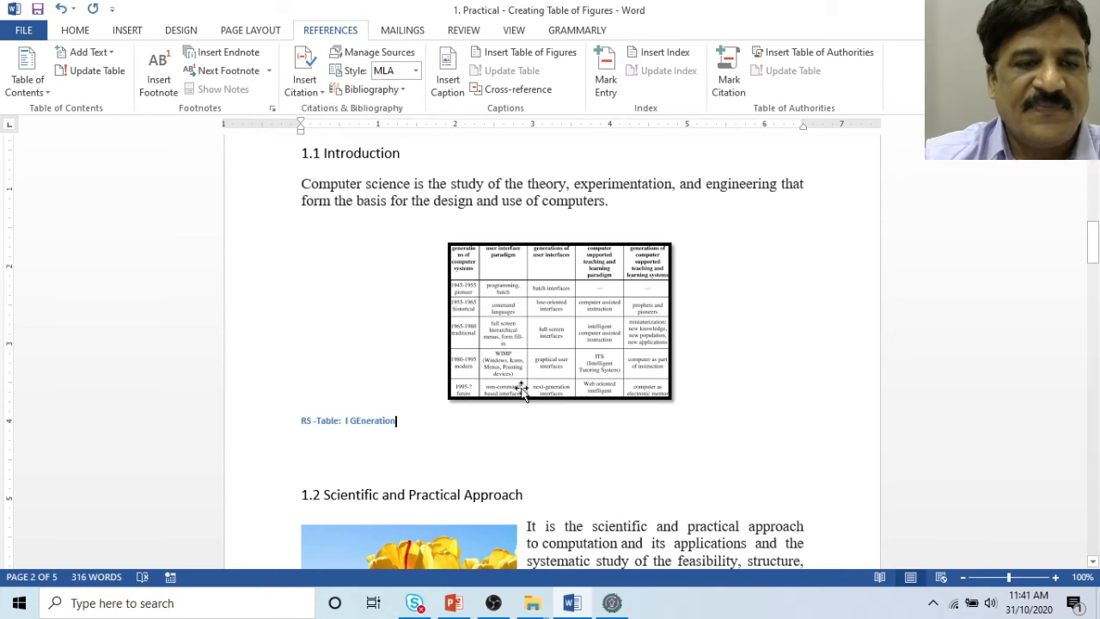
Add the caption "RS -Table: II : Plagiarism" below the plagiarism tools' features comparison table picture.
scroll(519, 412, "down", 8)
scroll(507, 440, "down", 20)
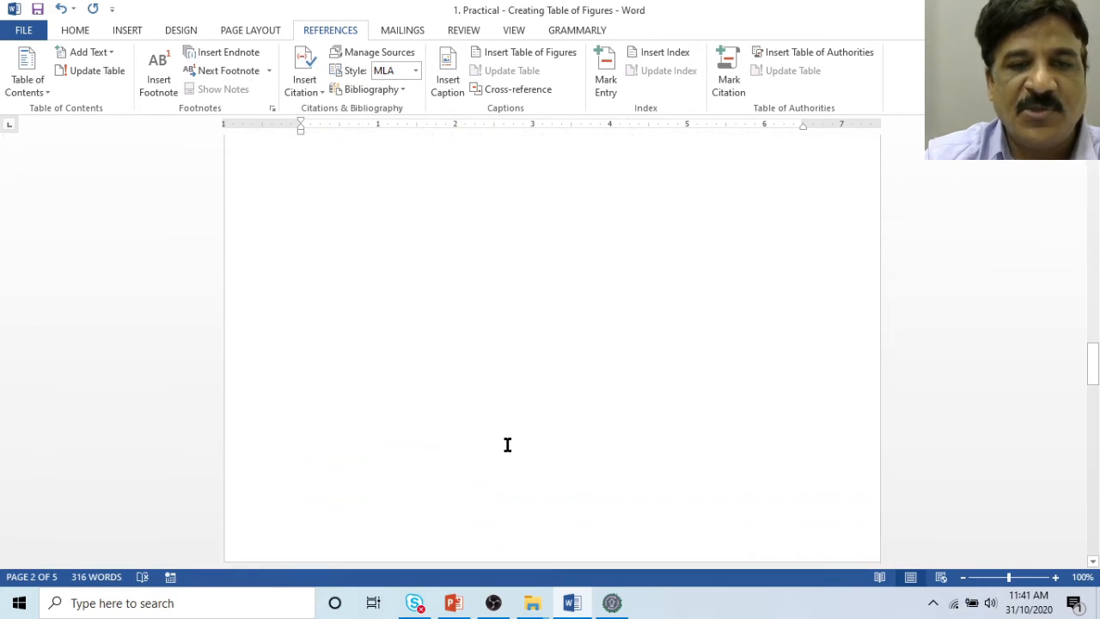
scroll(507, 448, "down", 5)
left_click(635, 381)
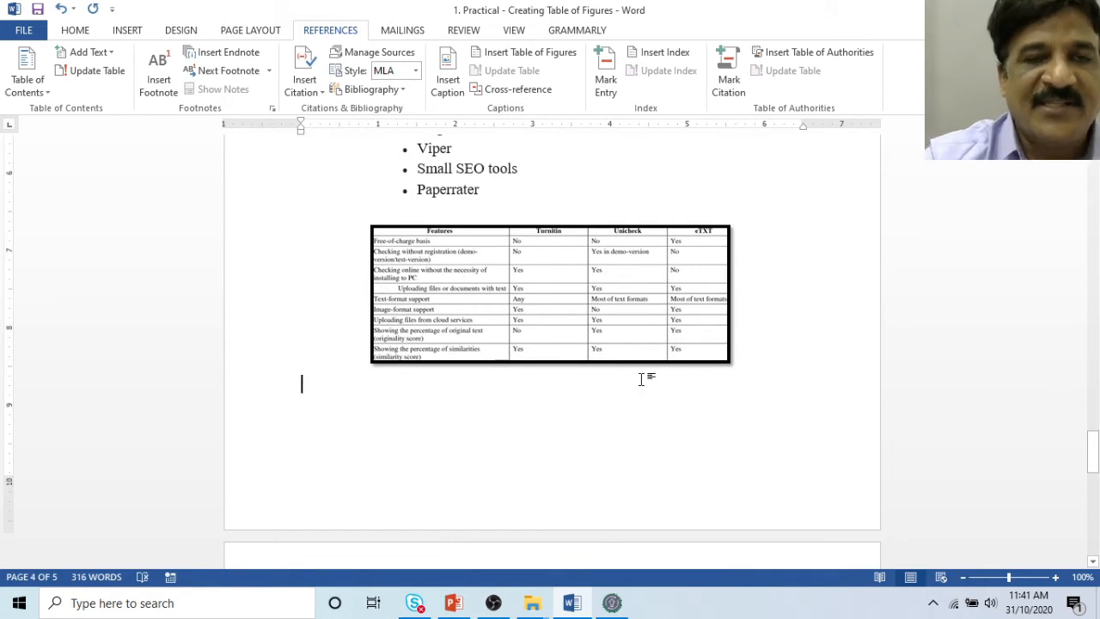
left_click(448, 81)
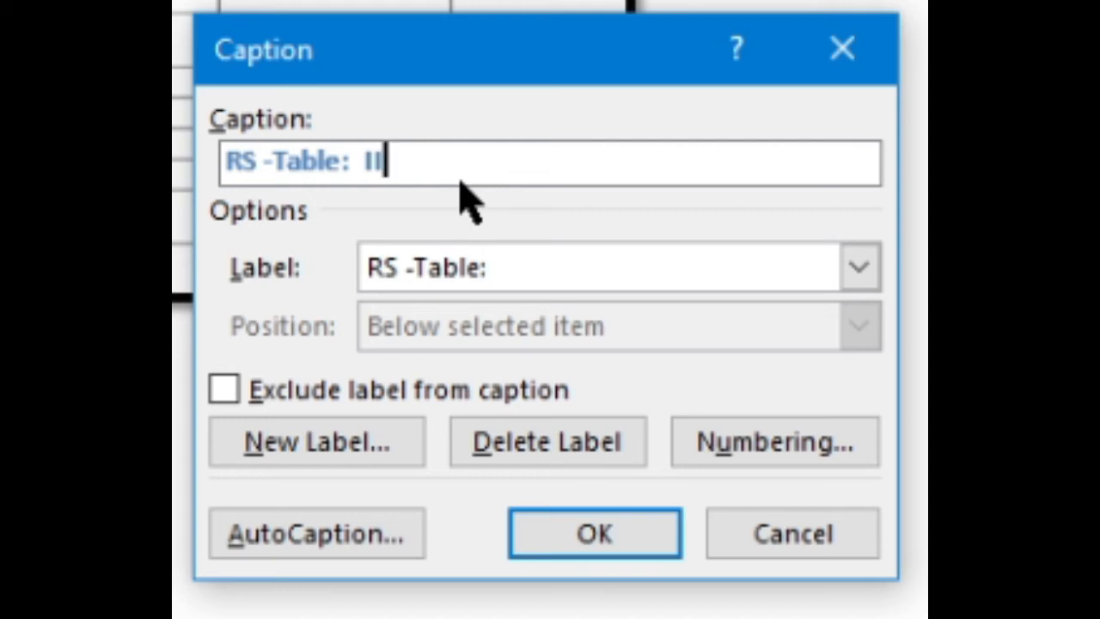
type(": ")
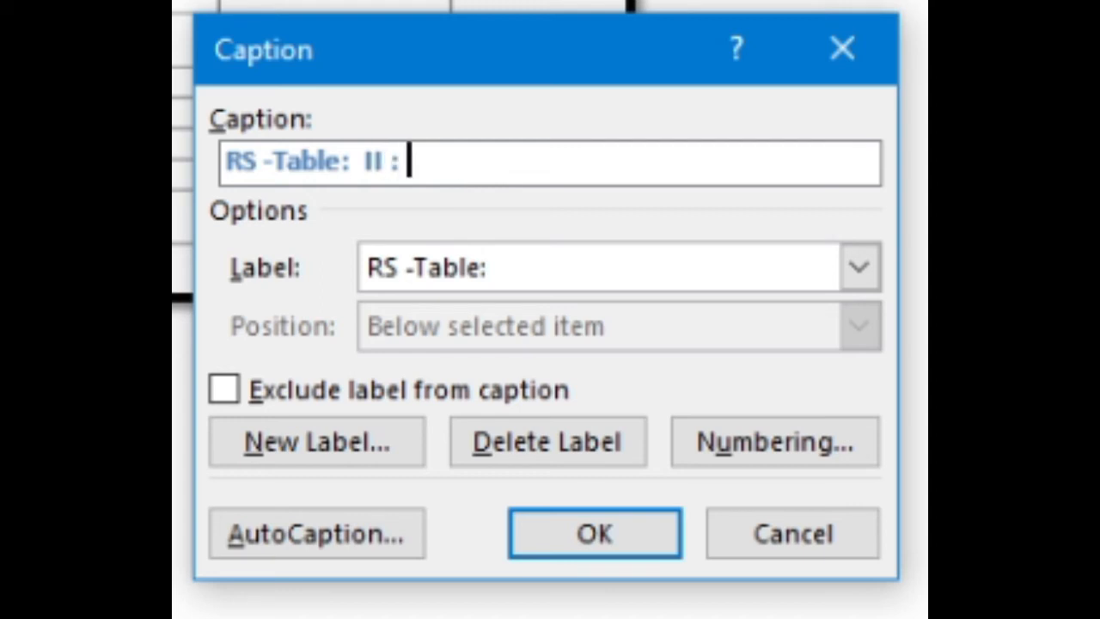
type("Plagiar")
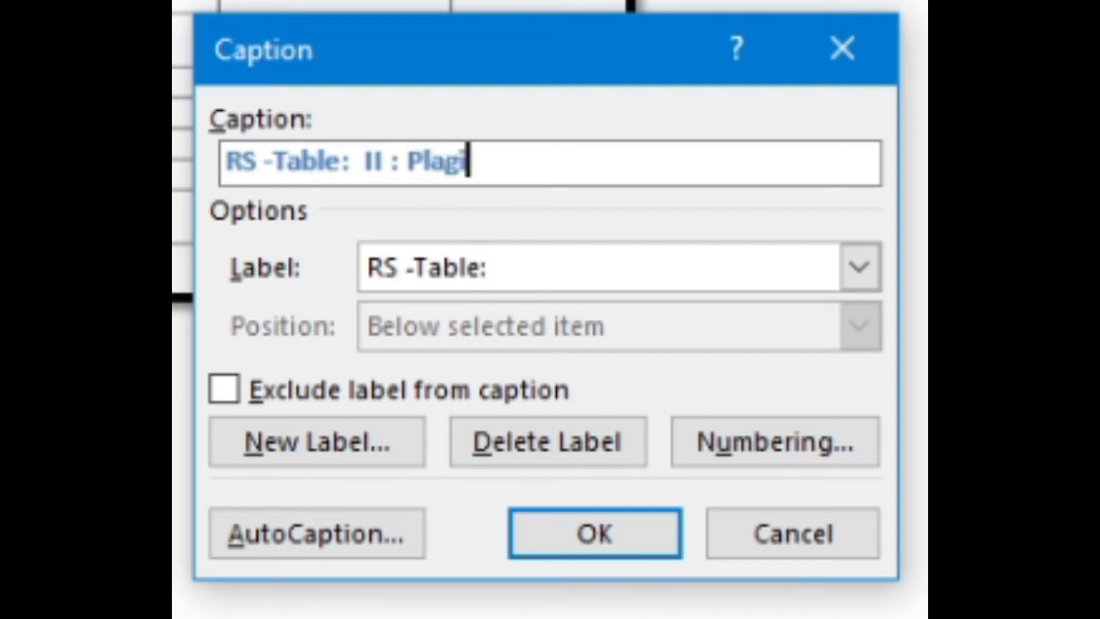
type("ism")
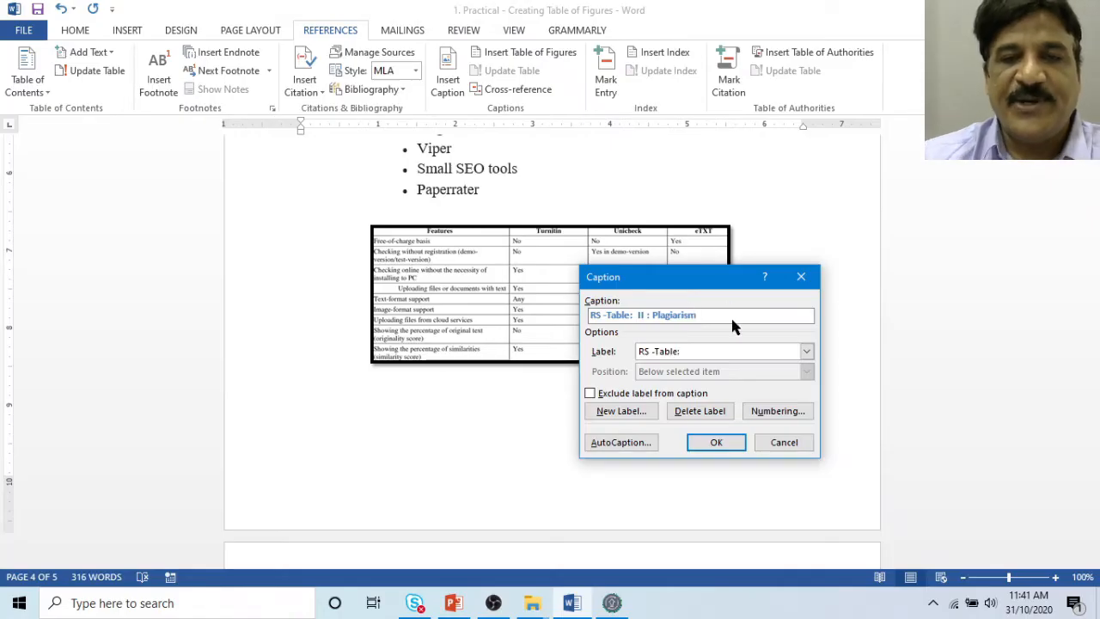
left_click(712, 446)
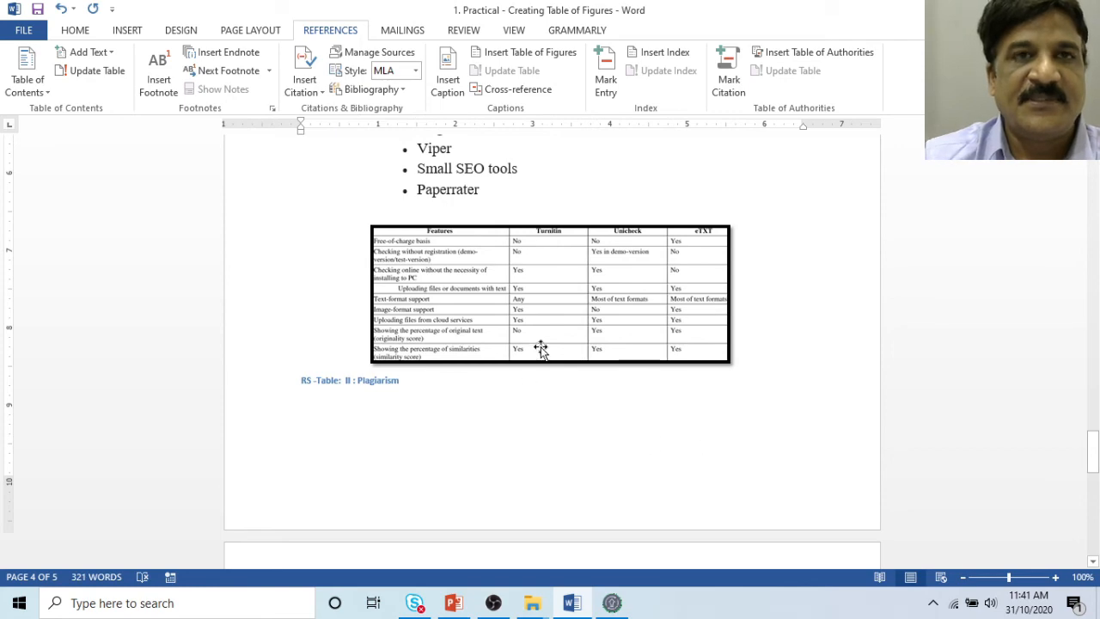
Add the heading "List of Tables" below the list of figures on the first page, followed by a new line.
scroll(542, 348, "up", 20)
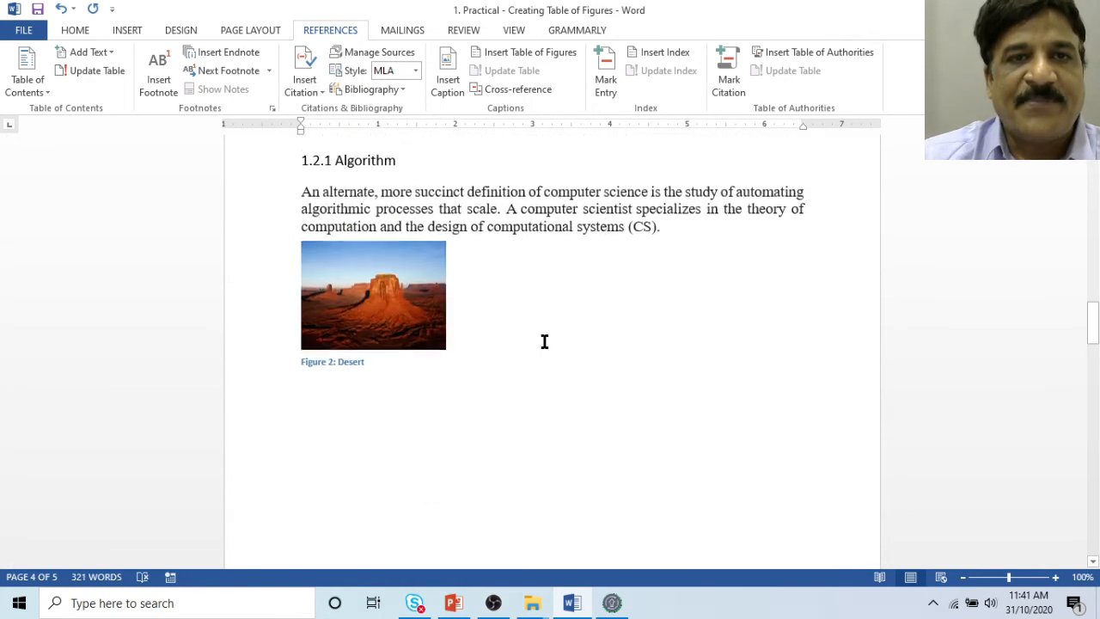
scroll(544, 341, "up", 20)
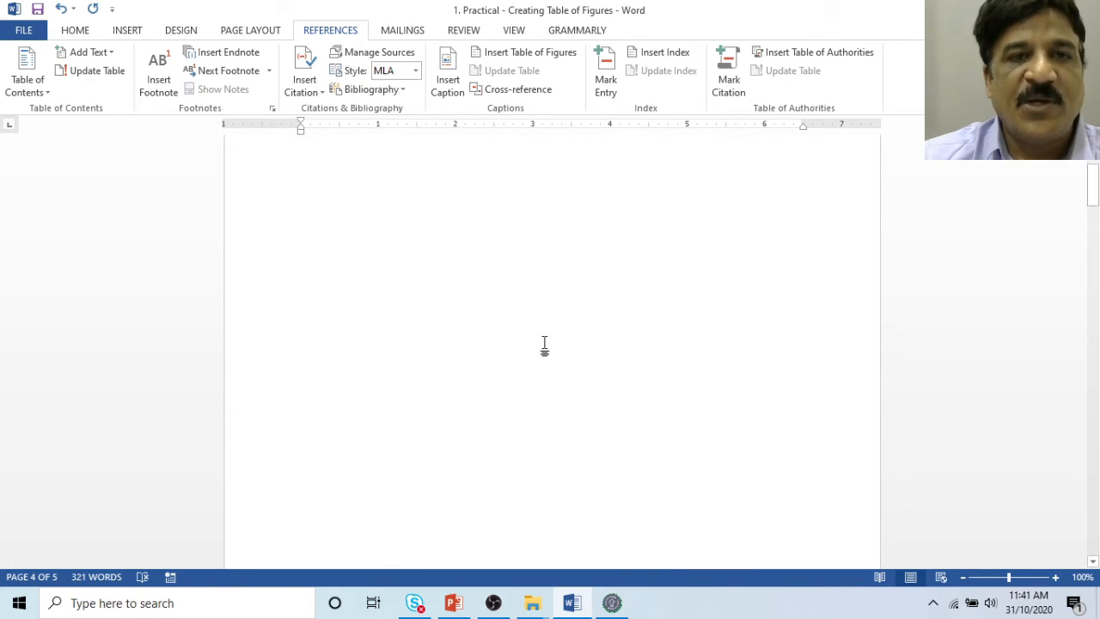
scroll(544, 341, "up", 2)
left_click(835, 289)
left_click(815, 332)
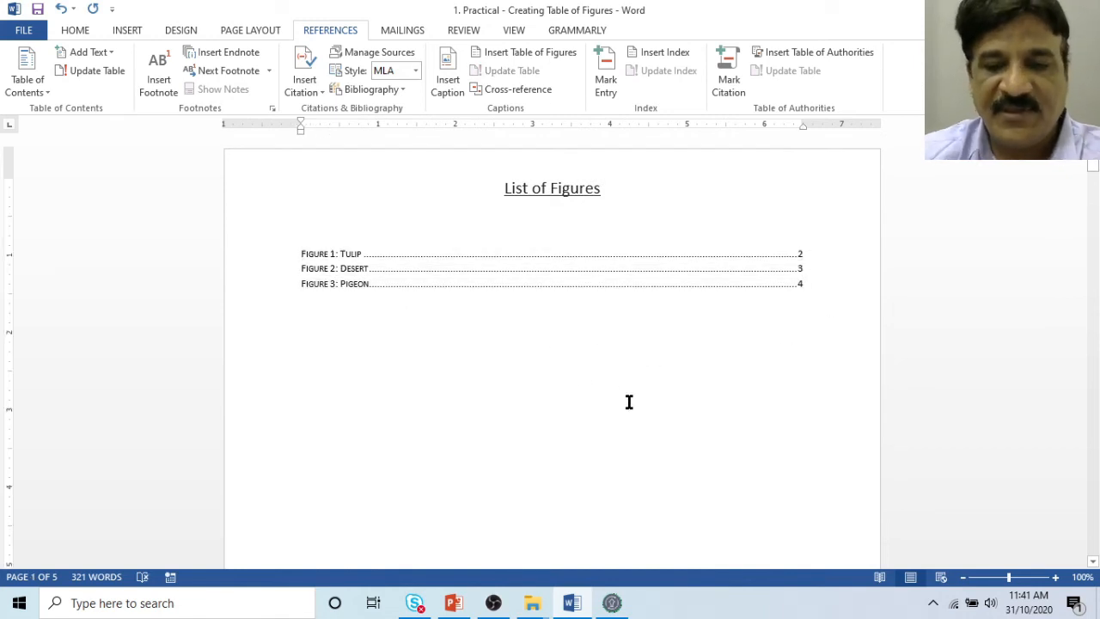
type("List of")
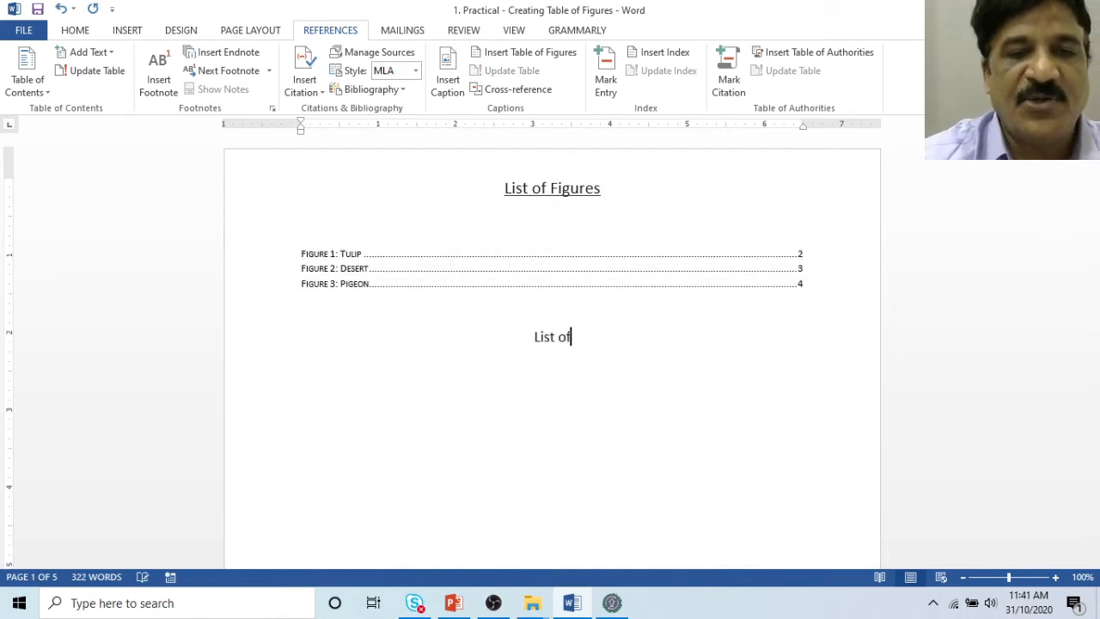
type(" Tables")
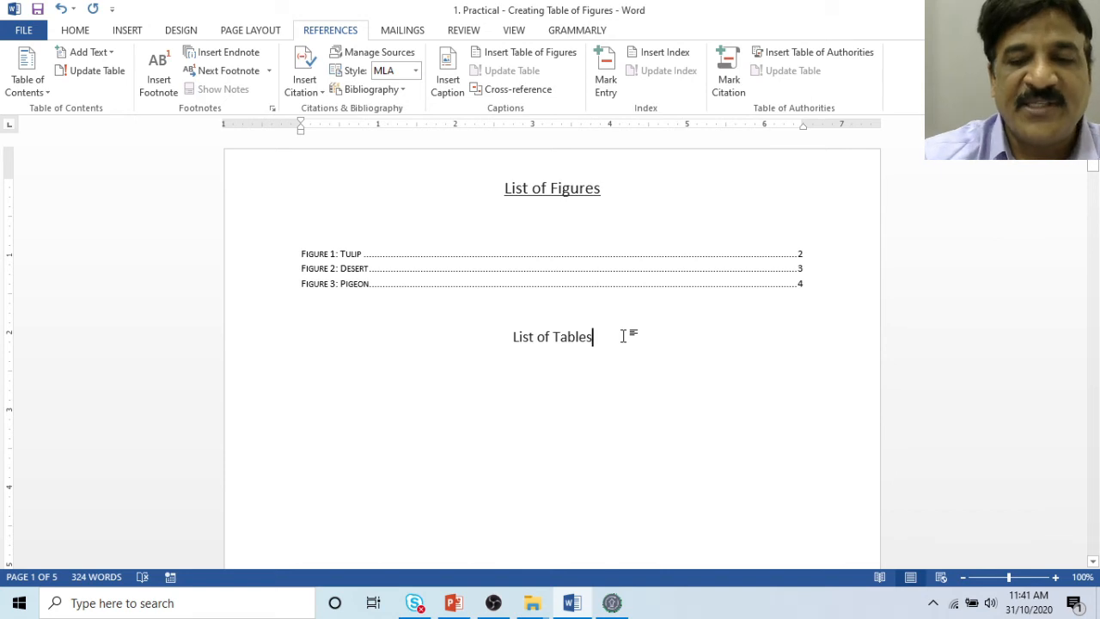
key("Return")
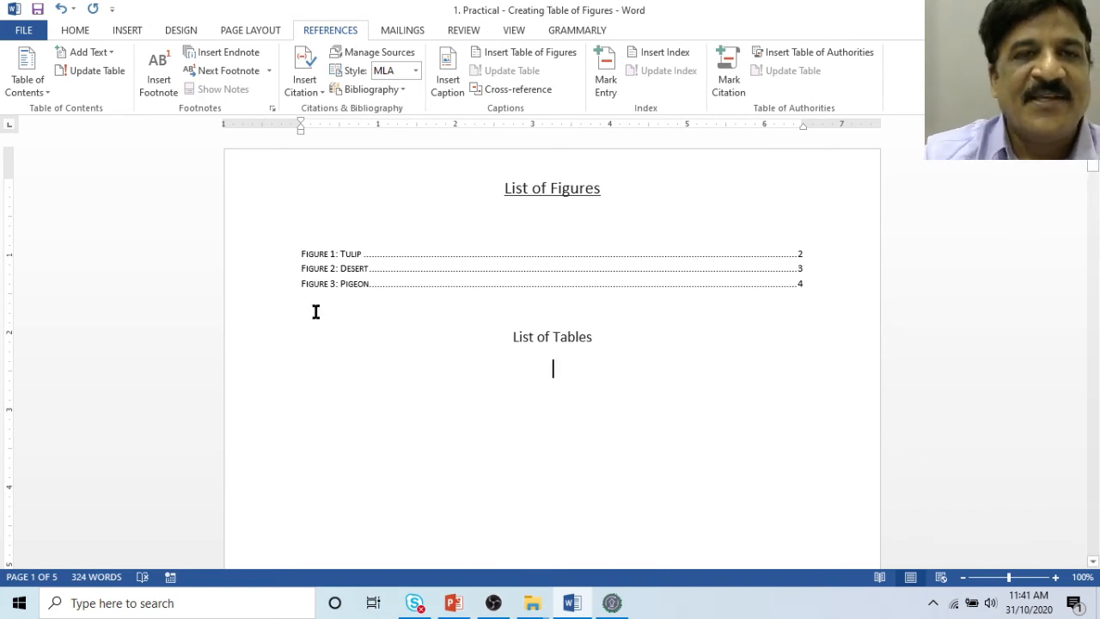
Insert a table of figures under the "List of Tables" heading using the "RS -Table:" caption label.
left_click(523, 52)
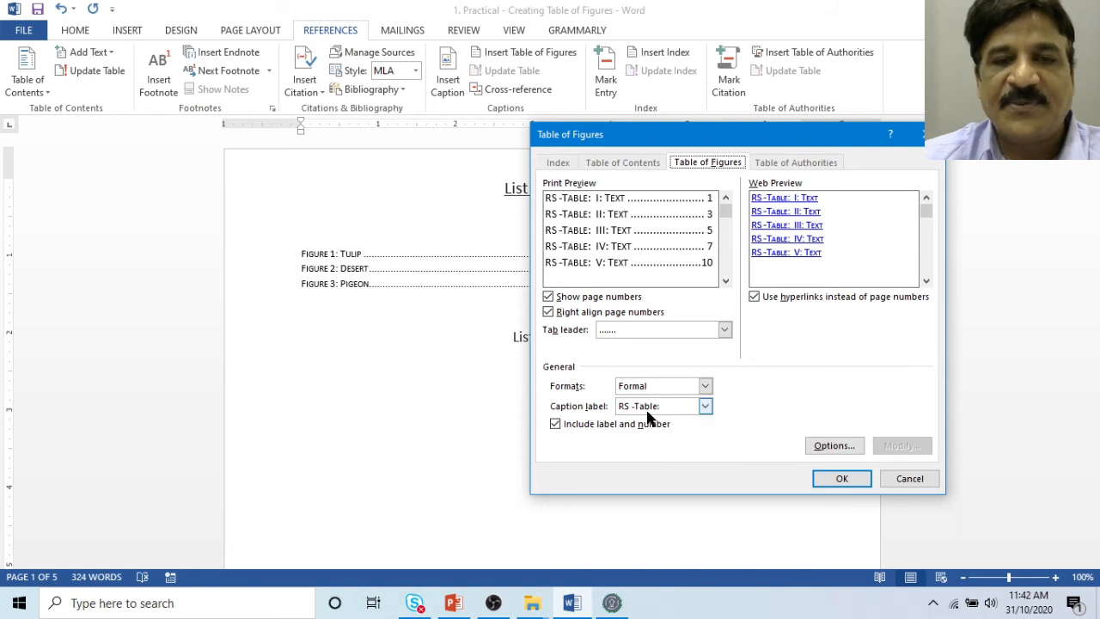
left_click(706, 408)
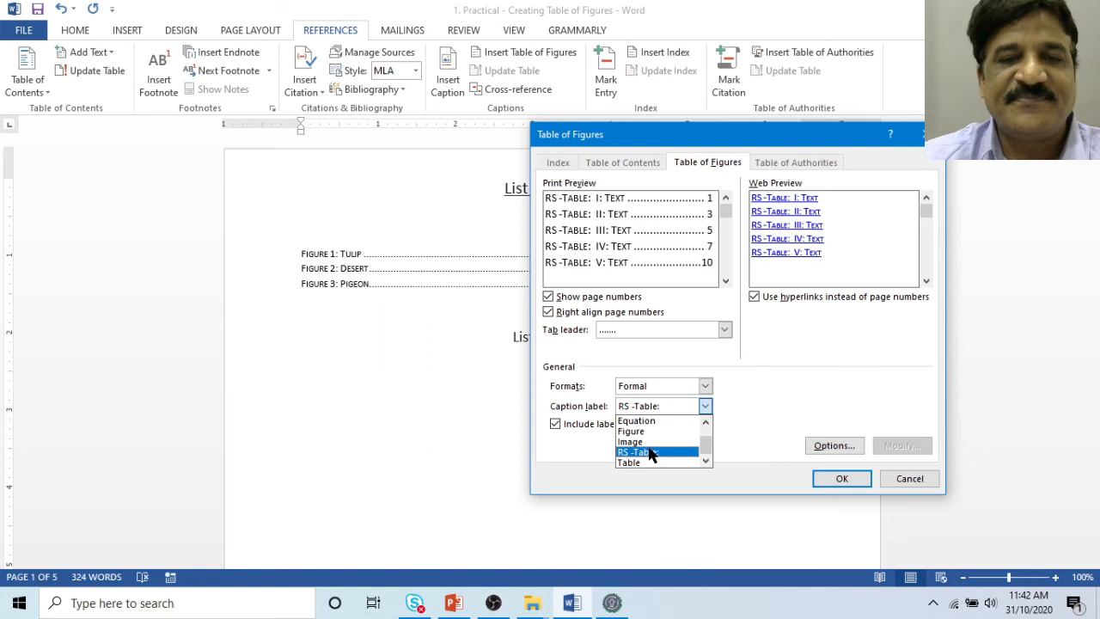
left_click(651, 409)
left_click(835, 481)
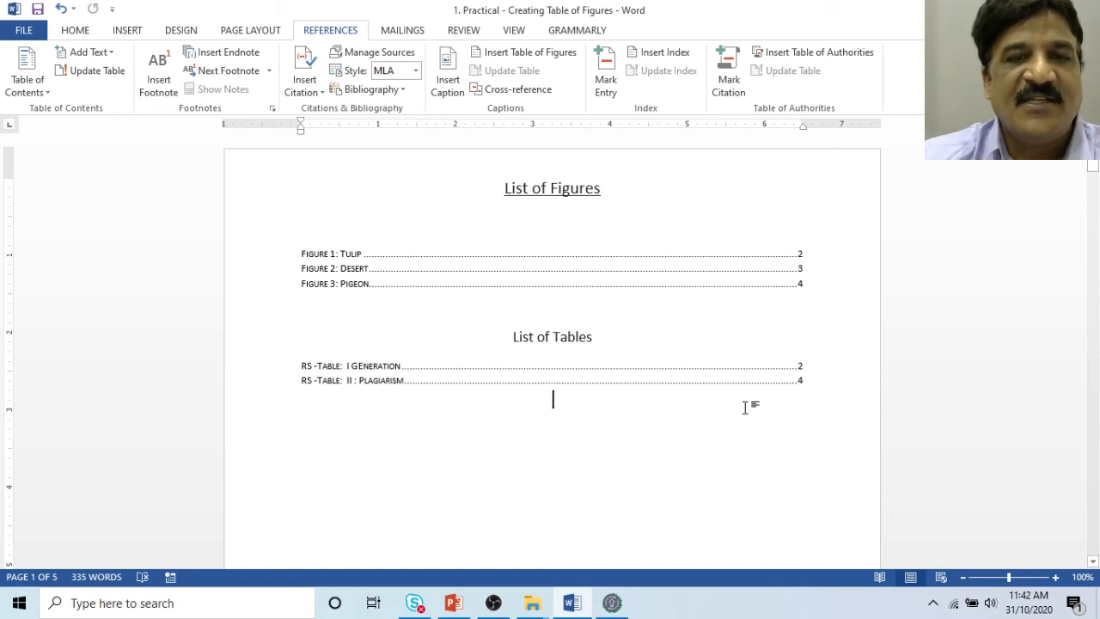
Replace the list of tables with a version that leaves out the caption label and number.
left_click(527, 53)
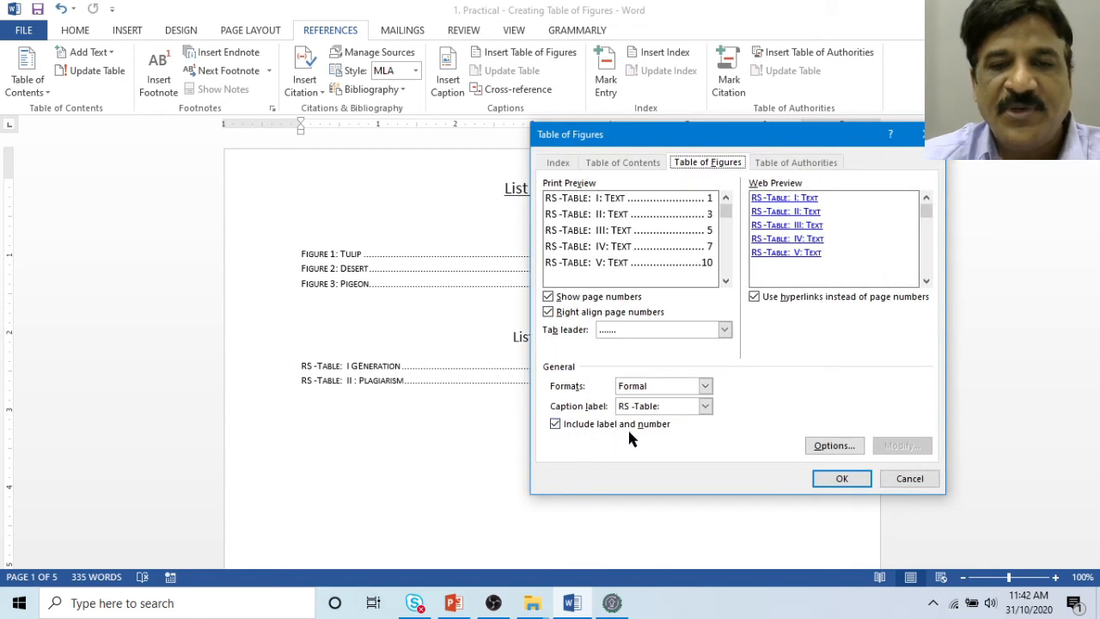
left_click(554, 422)
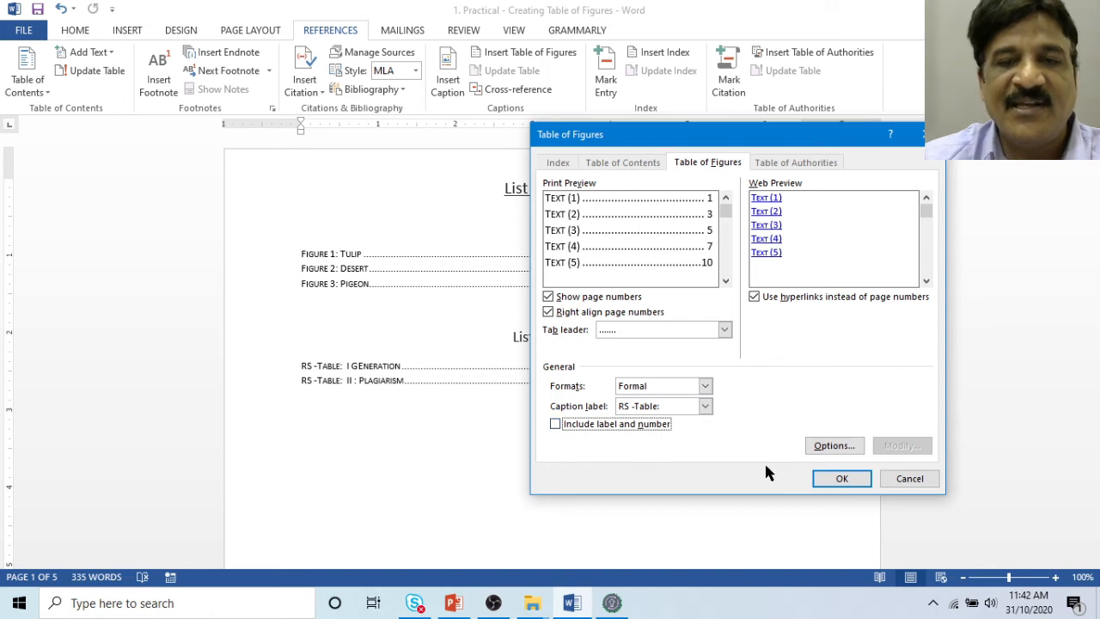
left_click(838, 479)
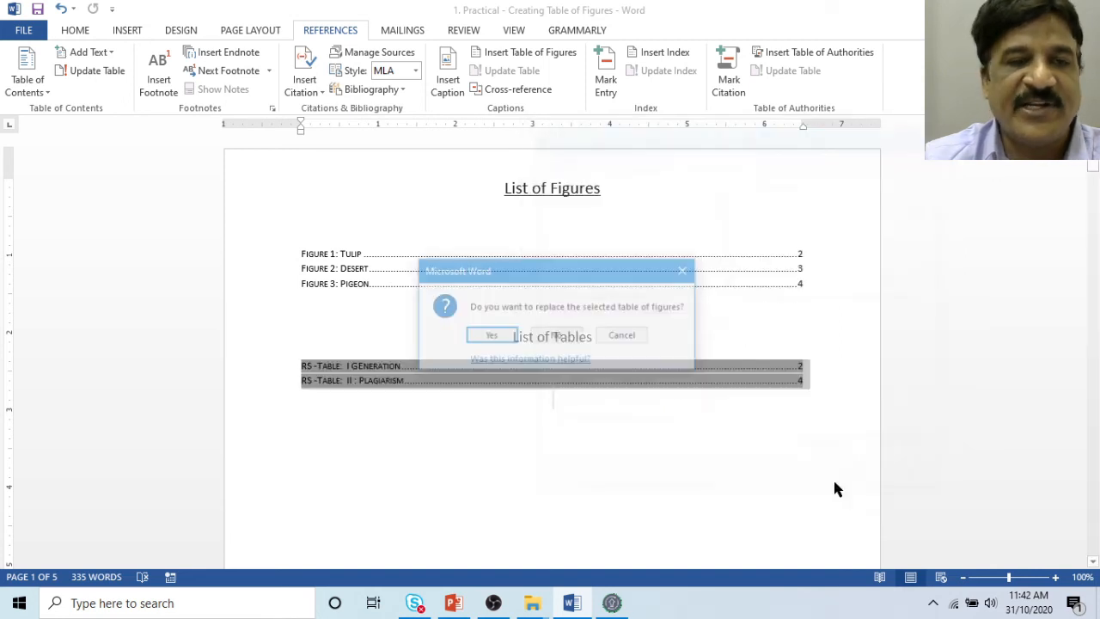
left_click(483, 336)
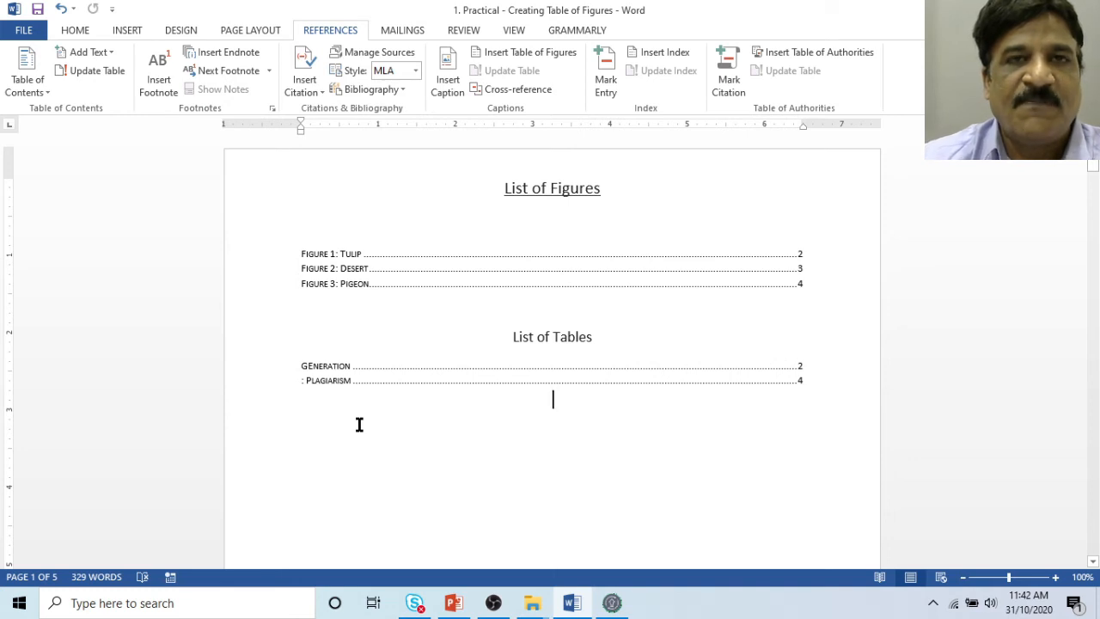
Follow the Plagiarism entry in the list of tables to its caption.
left_click(334, 379, "ctrl")
scroll(334, 374, "down", 3)
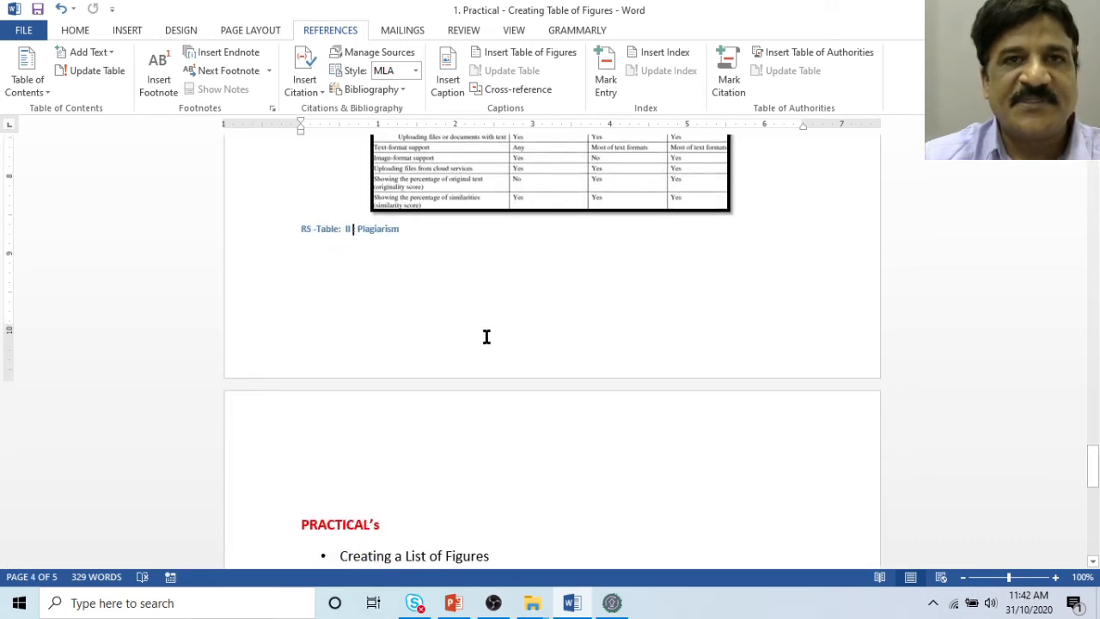
Insert a table with two columns and two rows below the "Figure 2: Desert" caption and head its first column "Sr. No.".
scroll(486, 337, "up", 15)
scroll(487, 337, "up", 20)
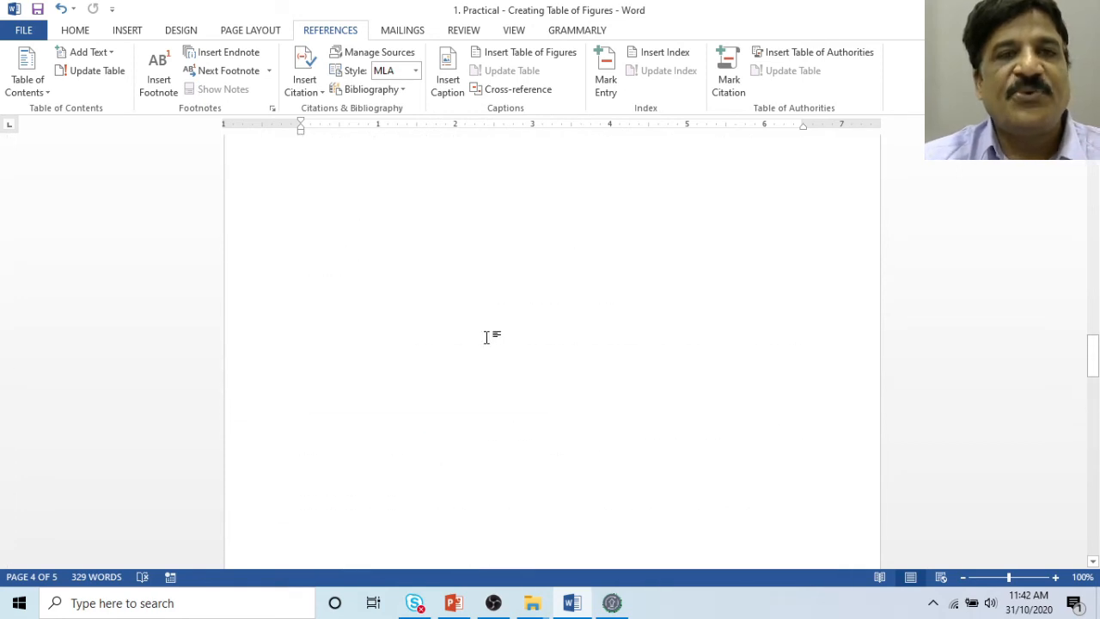
scroll(486, 337, "up", 3)
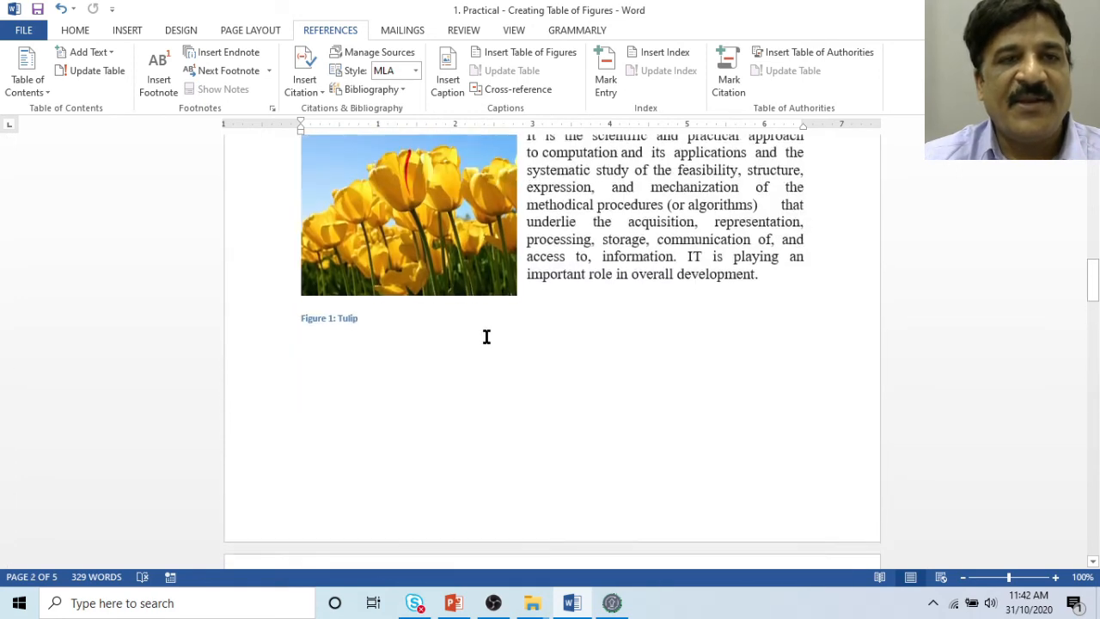
scroll(486, 343, "down", 8)
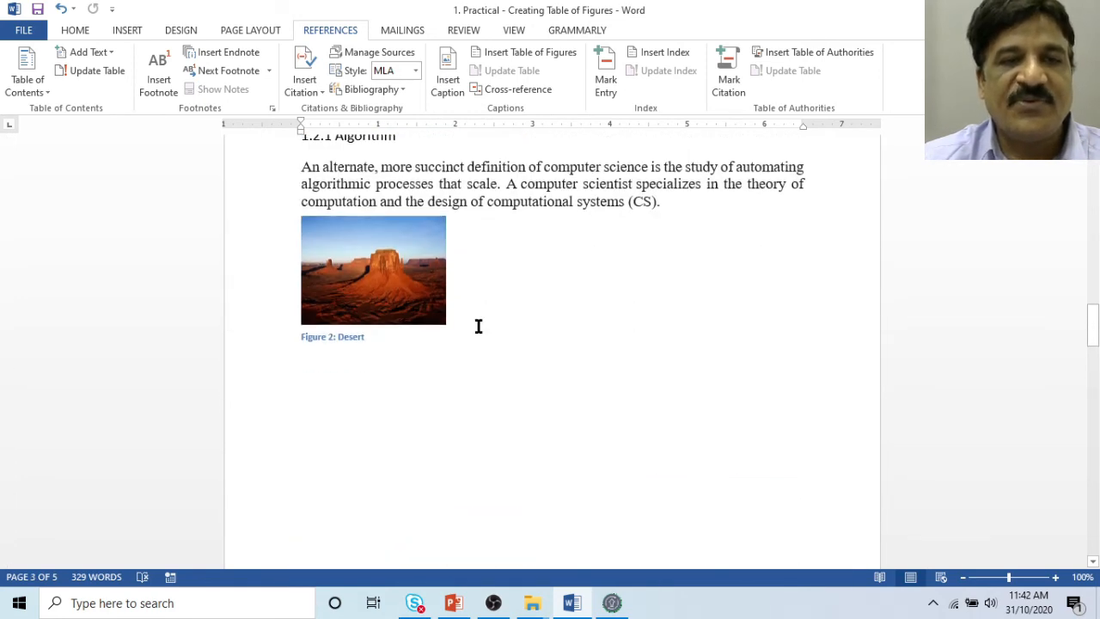
left_click(434, 348)
key("Return")
key("Return")
key("Return")
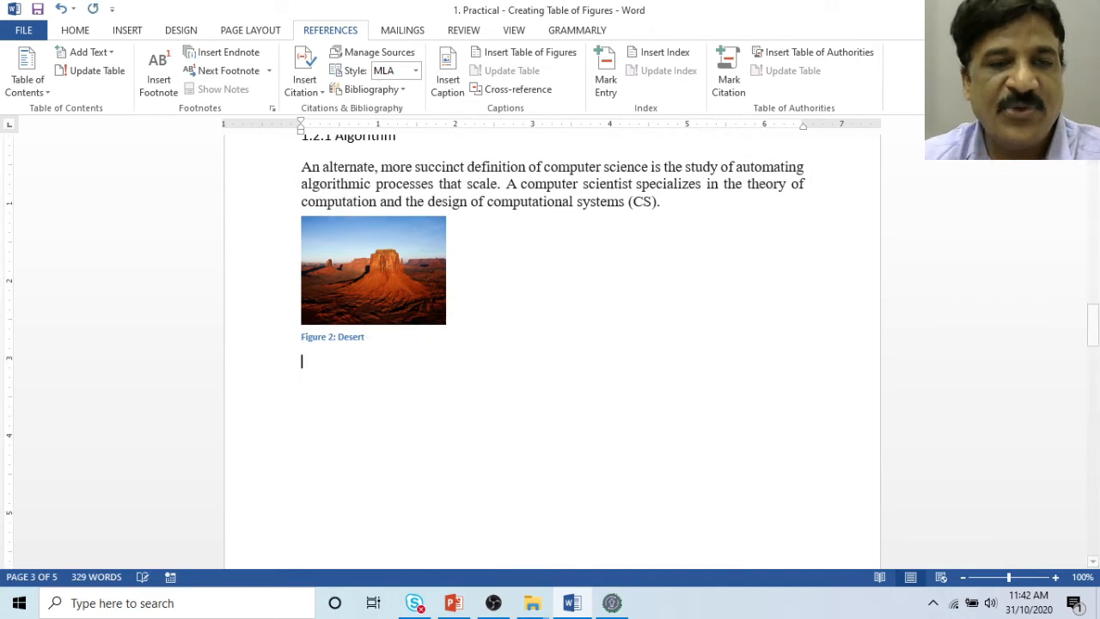
left_click(113, 31)
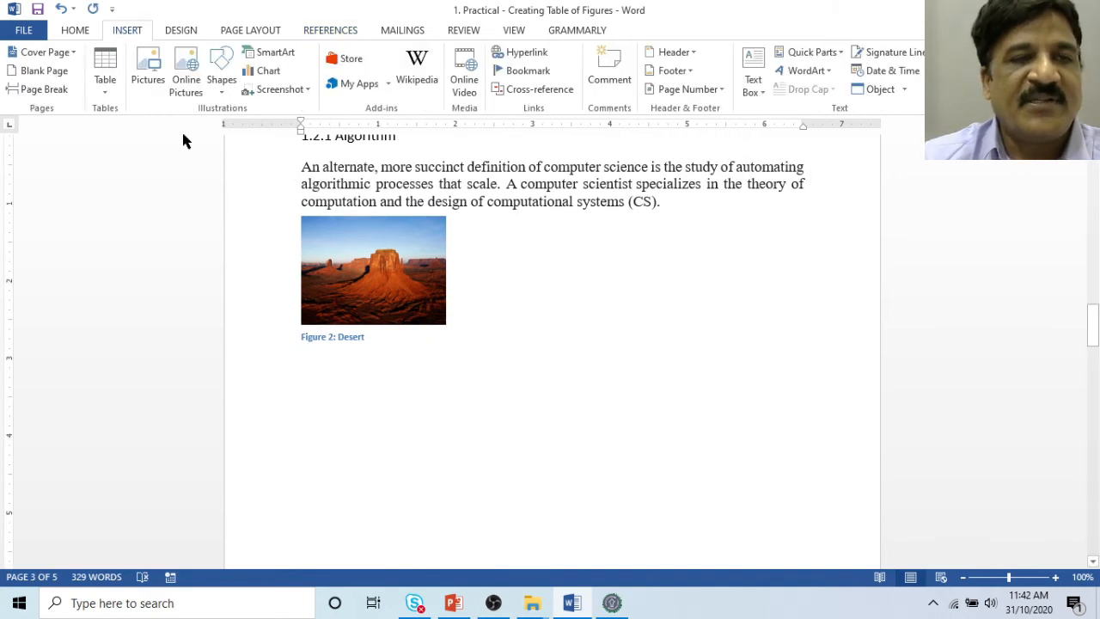
left_click(104, 92)
left_click(152, 260)
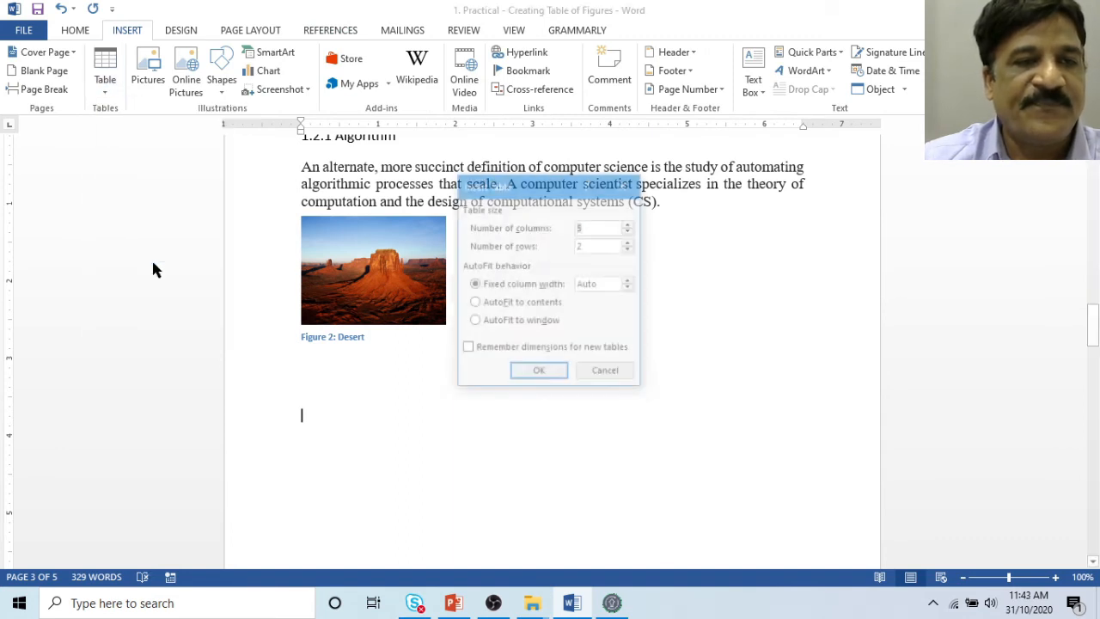
type("2")
left_click(539, 375)
type("Sr. No.")
key("Tab")
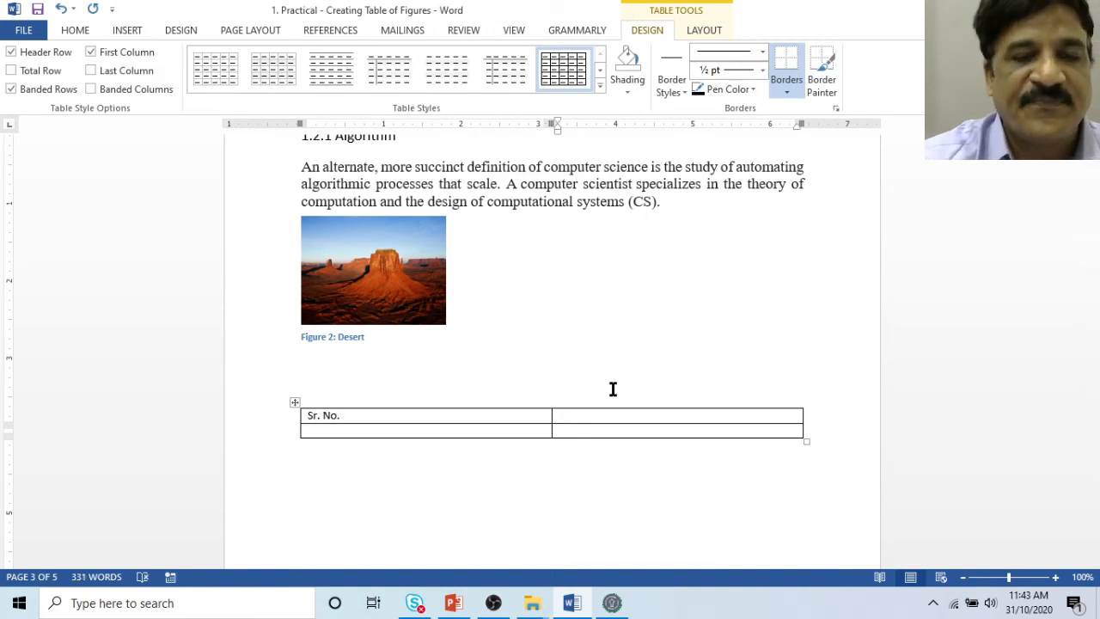
type("Generation P")
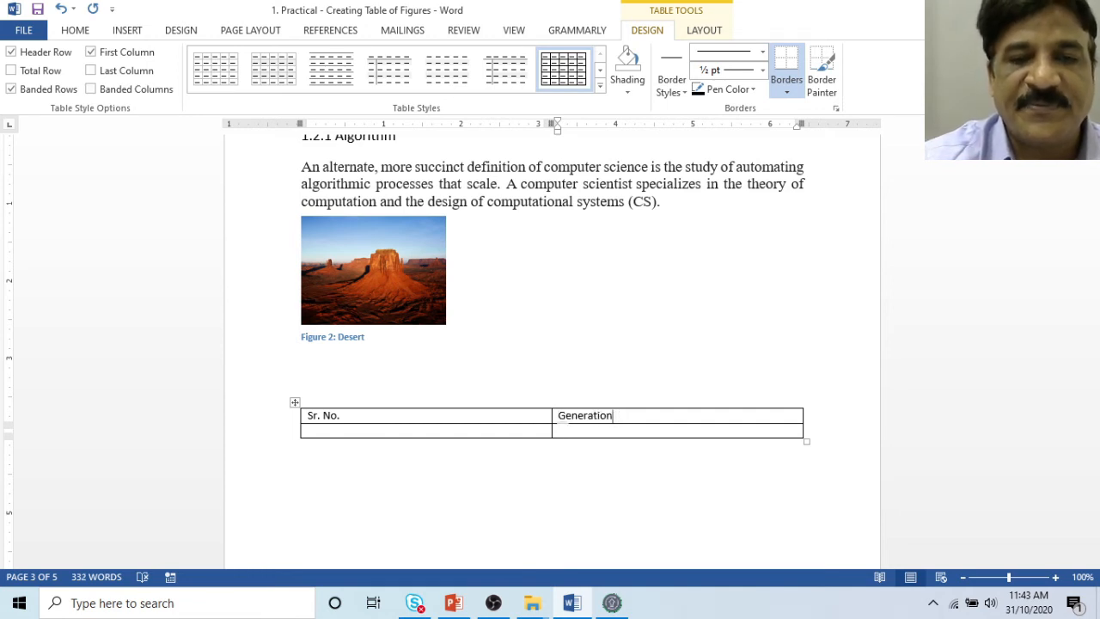
key("BackSpace")
key("BackSpace")
key("BackSpace")
key("BackSpace")
key("BackSpace")
key("BackSpace")
key("BackSpace")
key("BackSpace")
key("BackSpace")
Head the table's second column "Language Evaluation Period", correcting the spelling of "Language".
type("Langauge Ev")
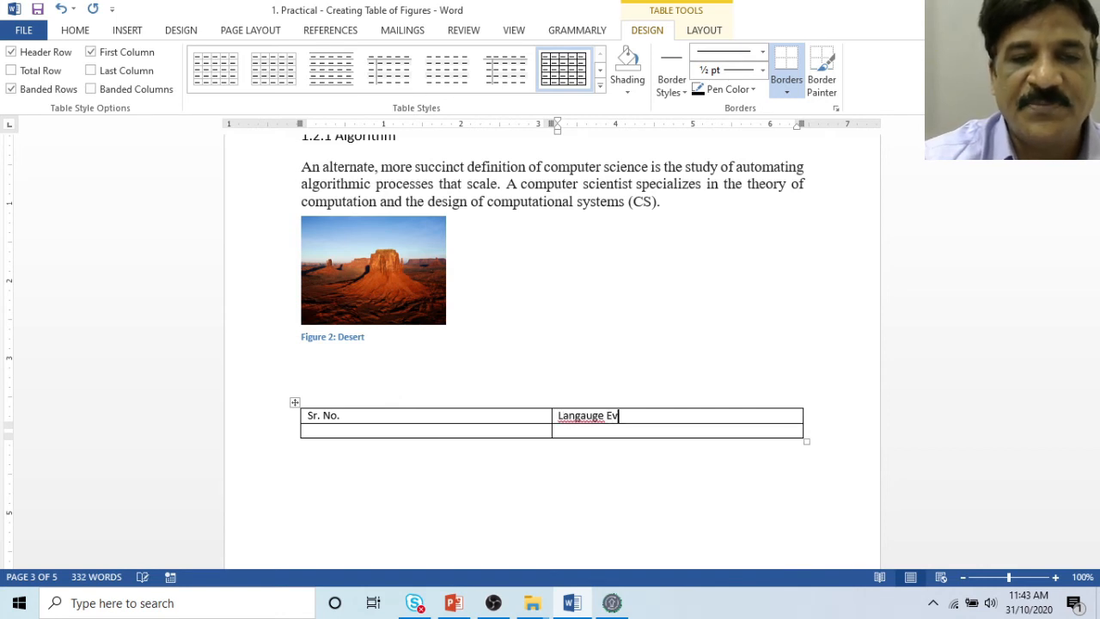
type("aluation Period")
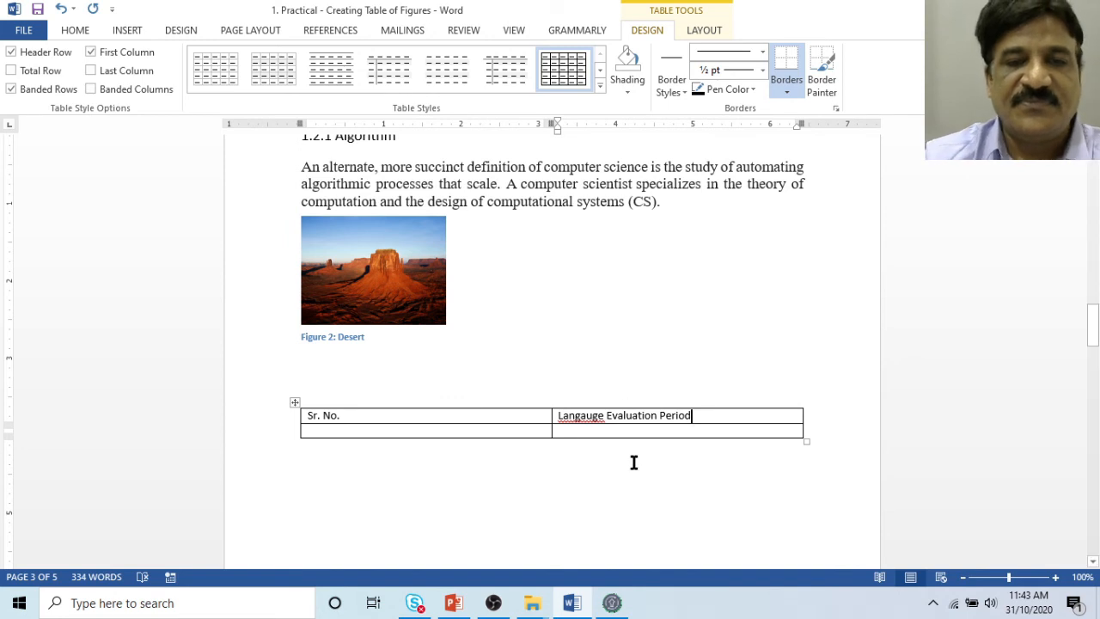
right_click(582, 418)
left_click(652, 434)
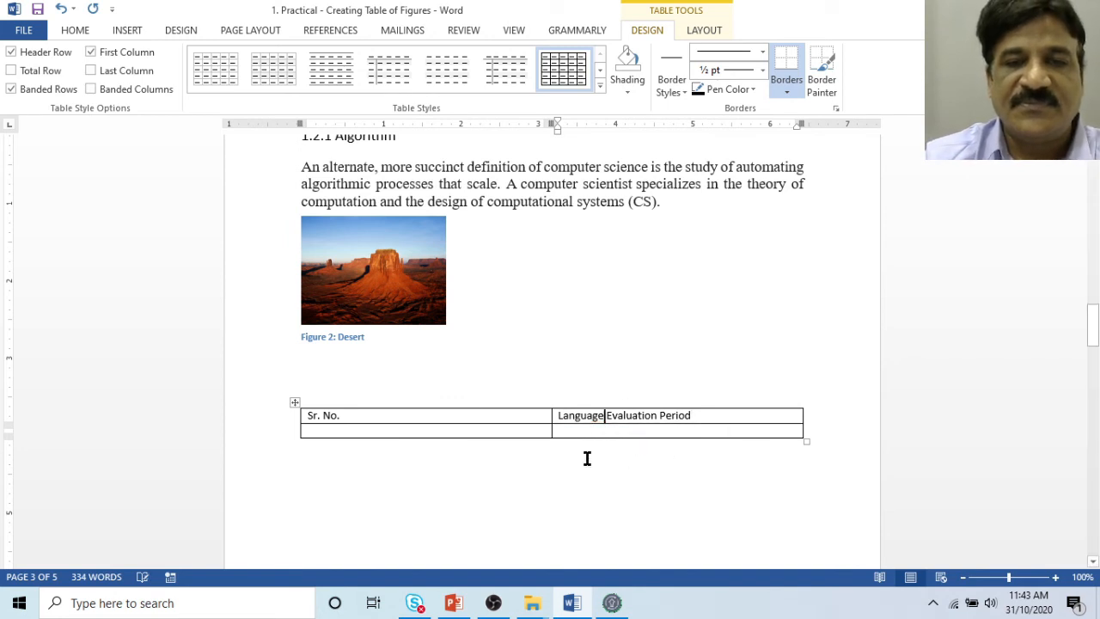
Add the caption "RS -Table: II : Evalution Period of Laguage" below the new table.
left_click(400, 432)
left_click(819, 441)
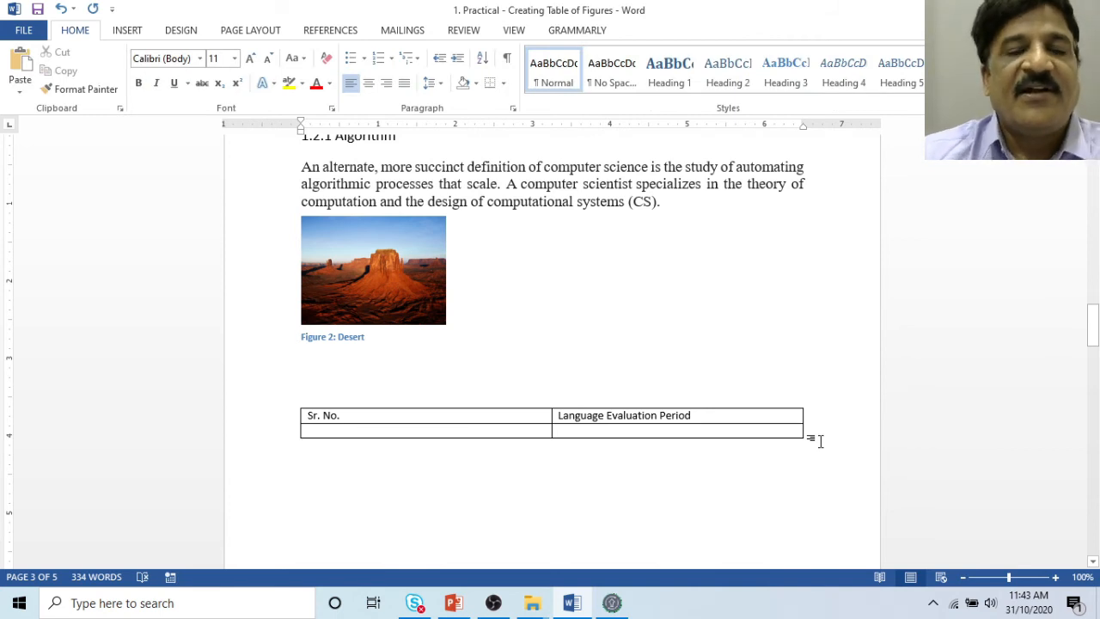
left_click(330, 34)
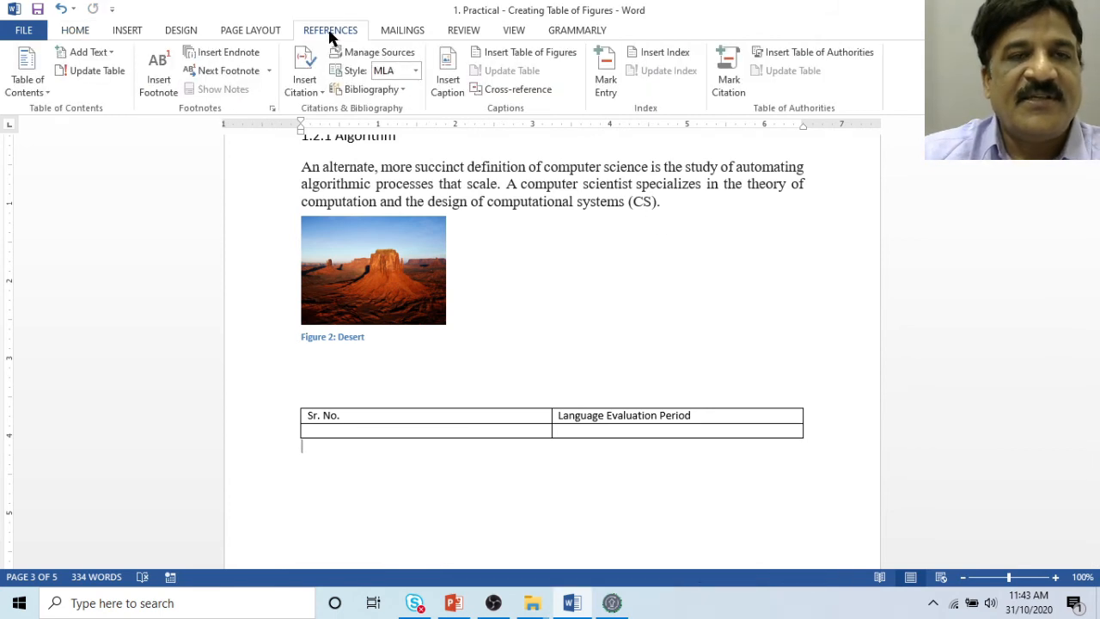
left_click(448, 86)
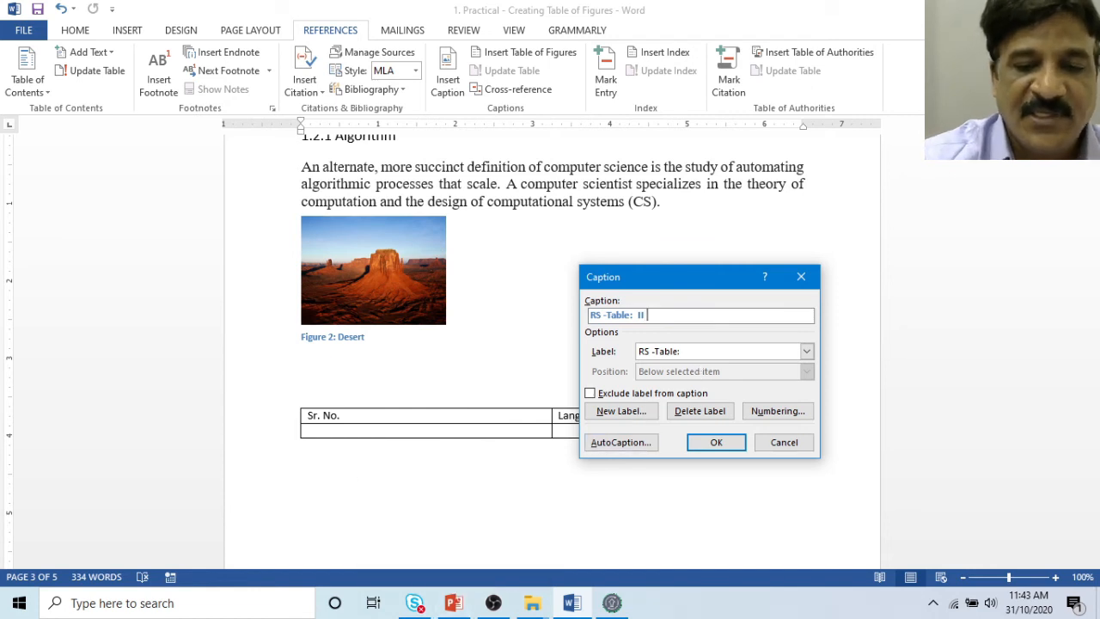
type(": Evalut")
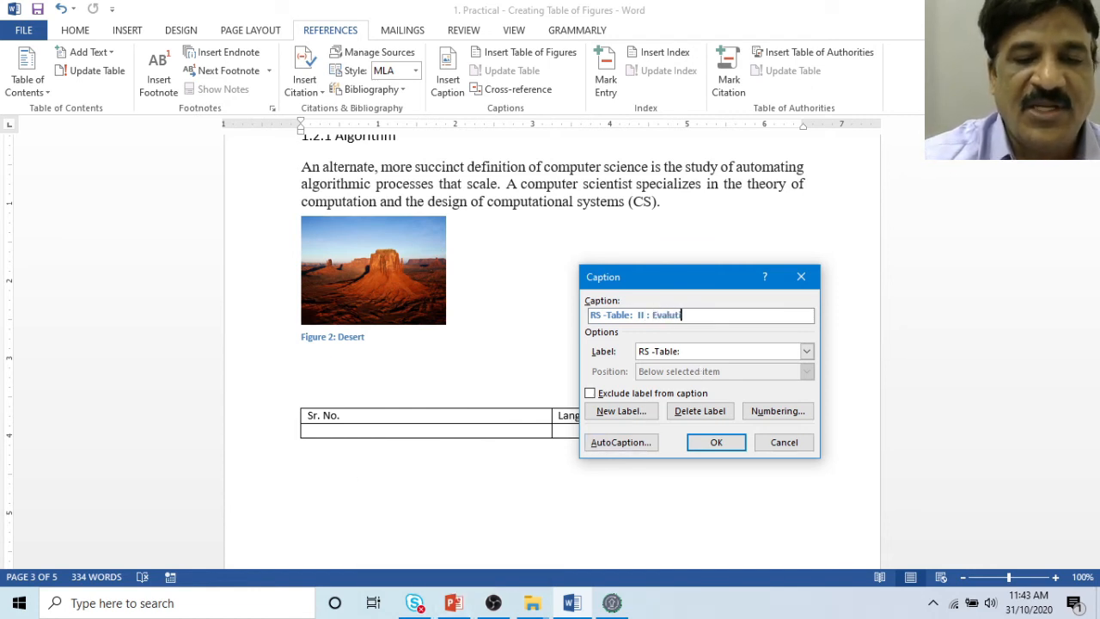
type("ion Period of Laguage")
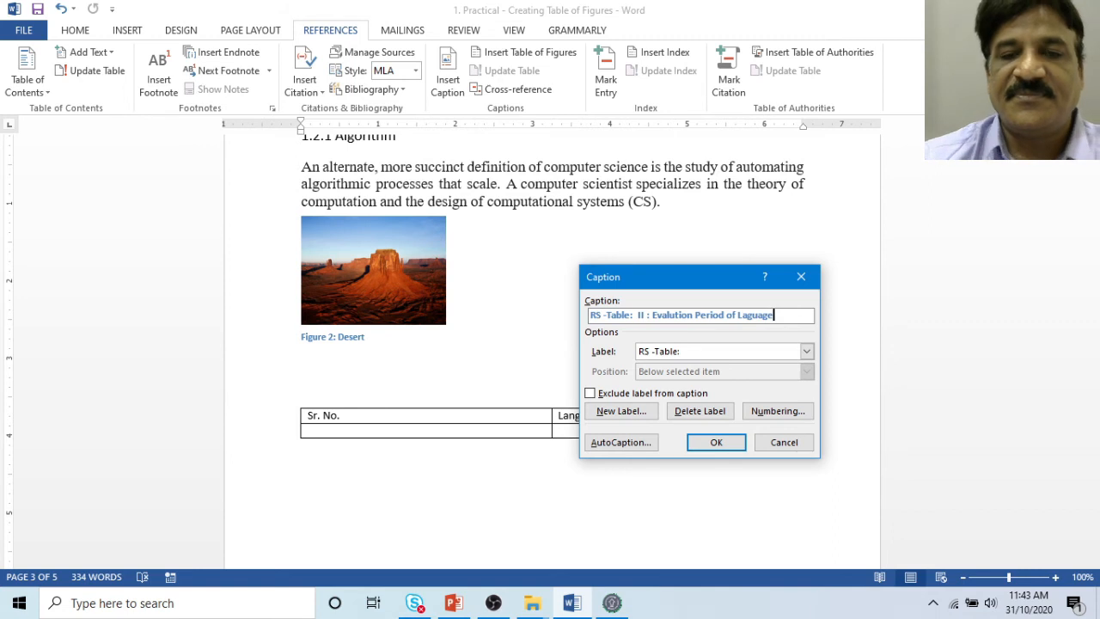
left_click(723, 441)
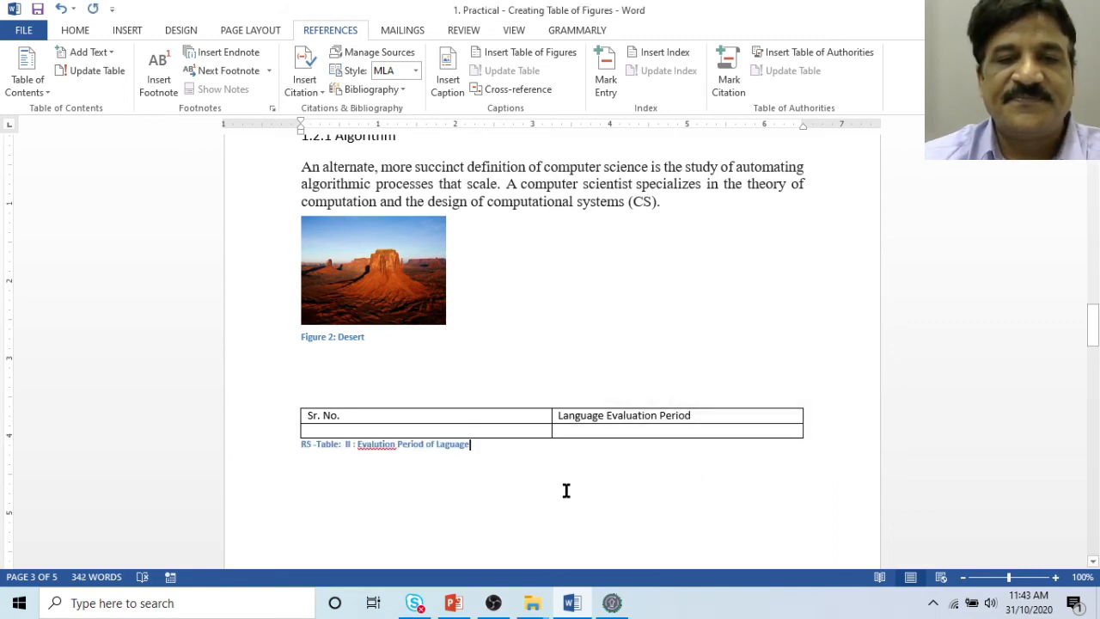
Correct the spelling in the new table's caption to "Evolution Period of Language".
right_click(378, 444)
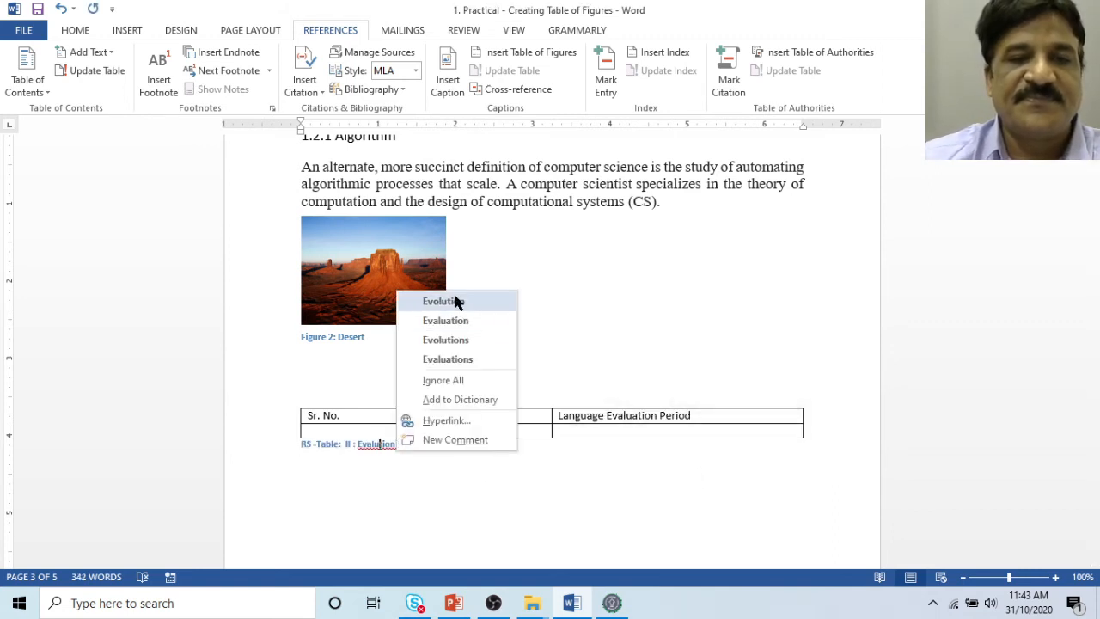
left_click(454, 299)
right_click(457, 443)
left_click(510, 461)
Replace the list of tables on the first page with a Formal one for the "RS -Table:" label, including label and number.
scroll(512, 466, "up", 20)
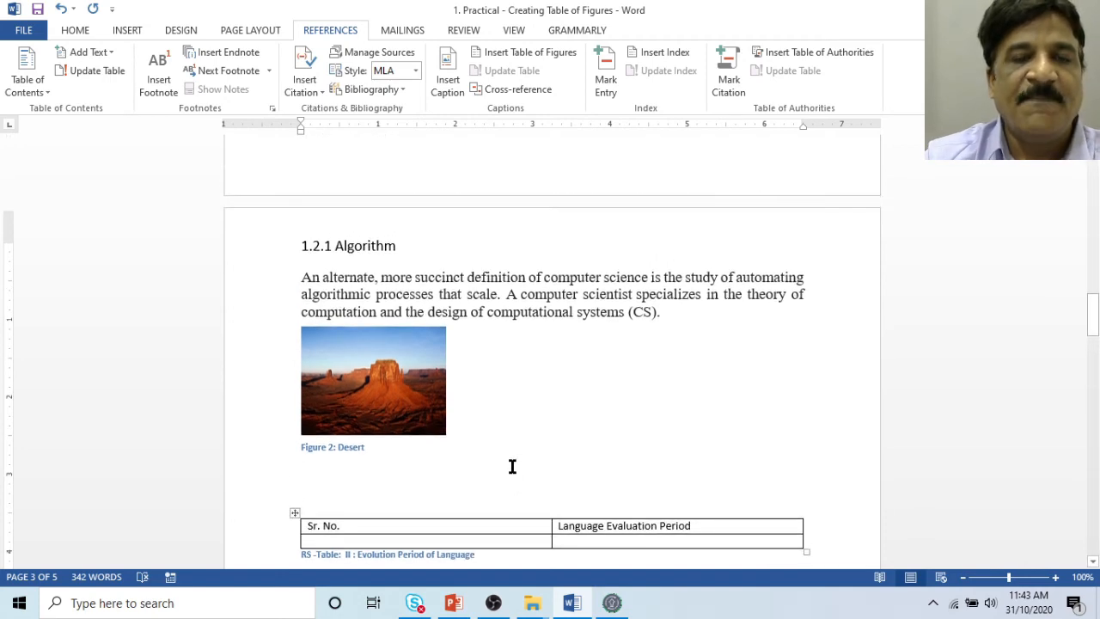
scroll(512, 467, "up", 10)
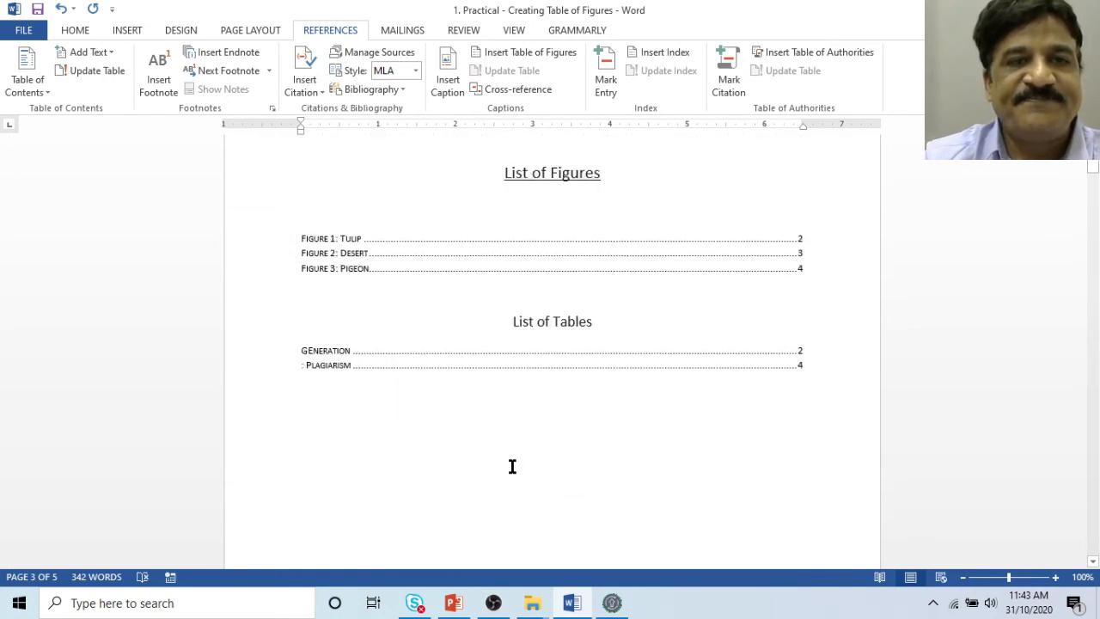
left_click_drag(303, 365, 778, 456)
key("Delete")
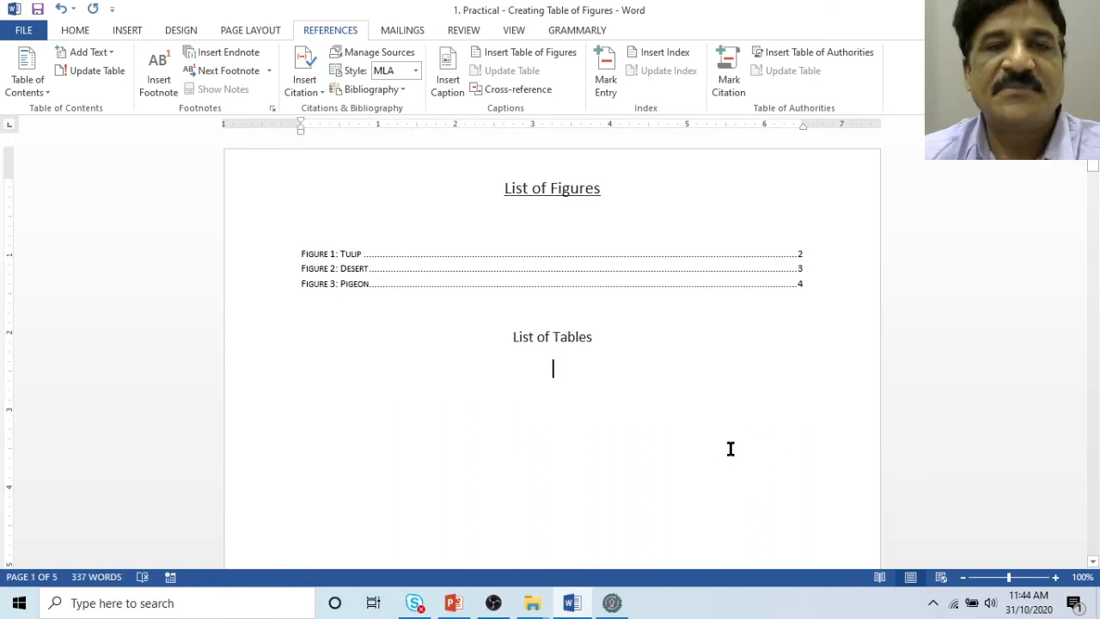
left_click(516, 51)
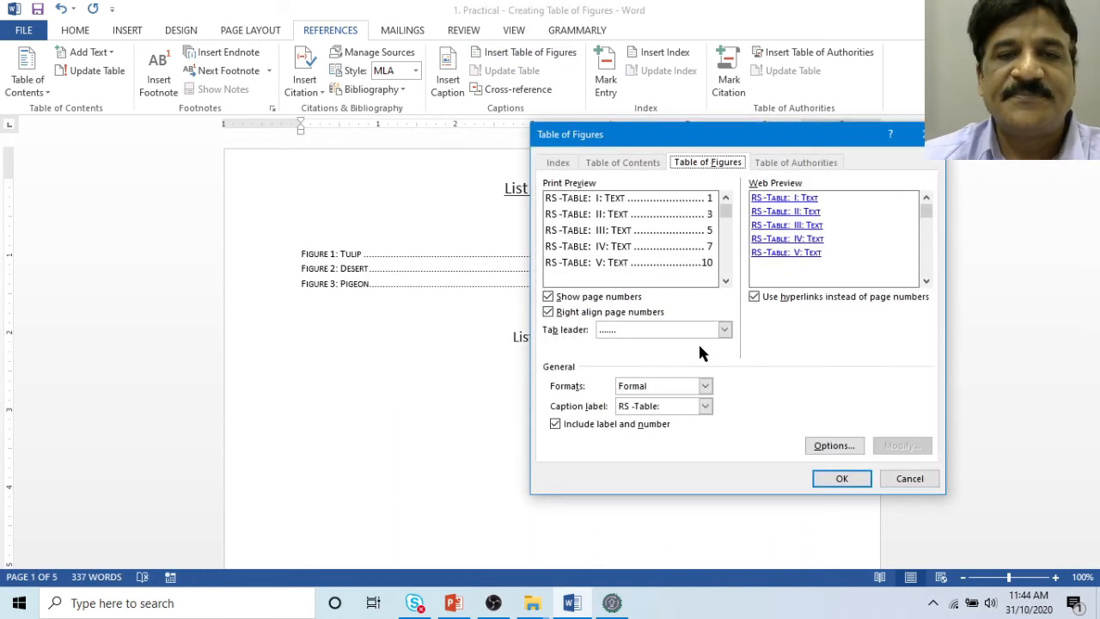
left_click(838, 479)
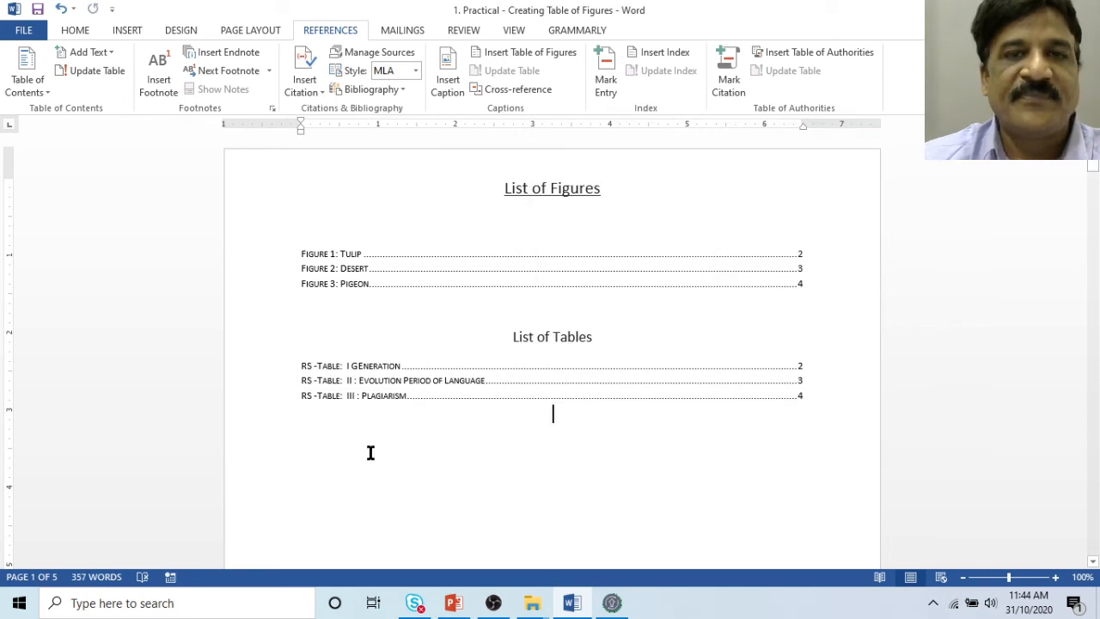
Push the language table below the Desert figure onto a new page.
scroll(602, 434, "down", 3)
scroll(590, 432, "down", 20)
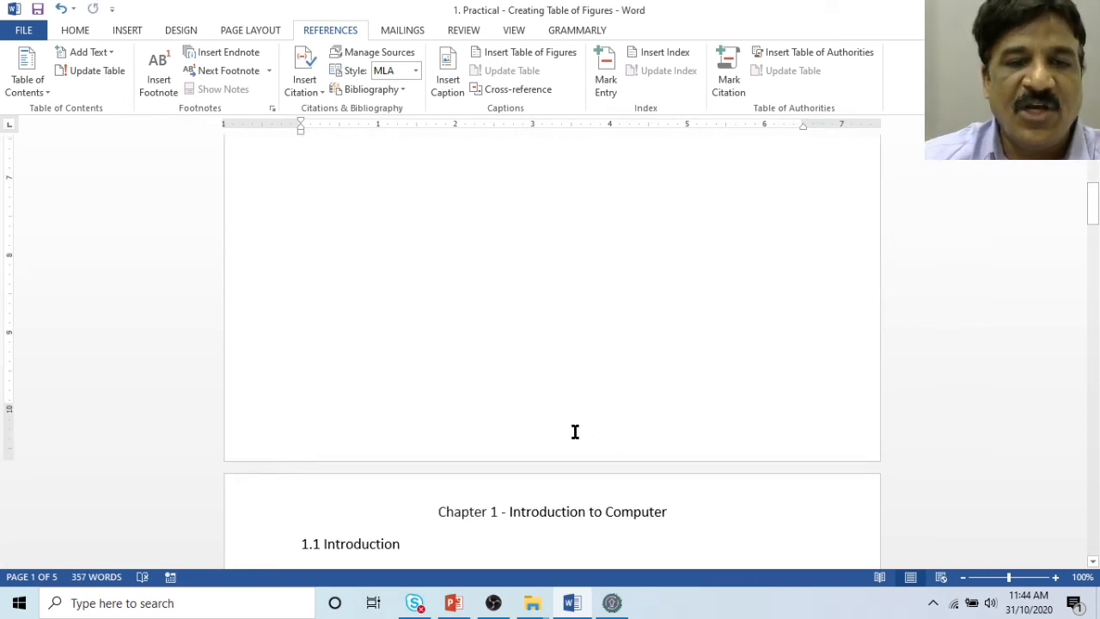
scroll(570, 443, "down", 13)
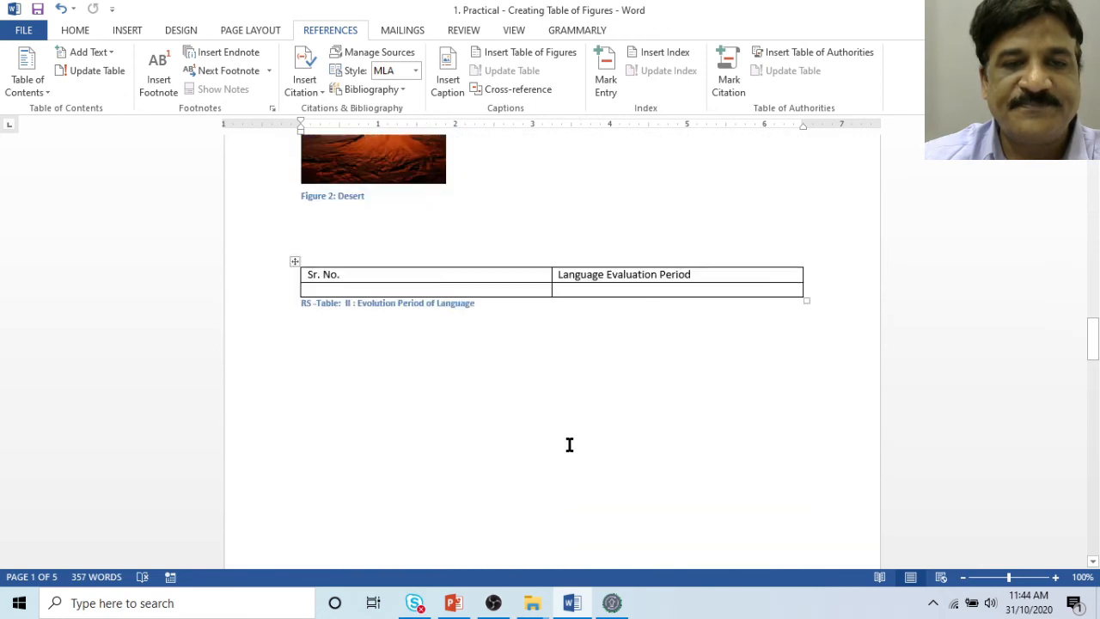
left_click(336, 226)
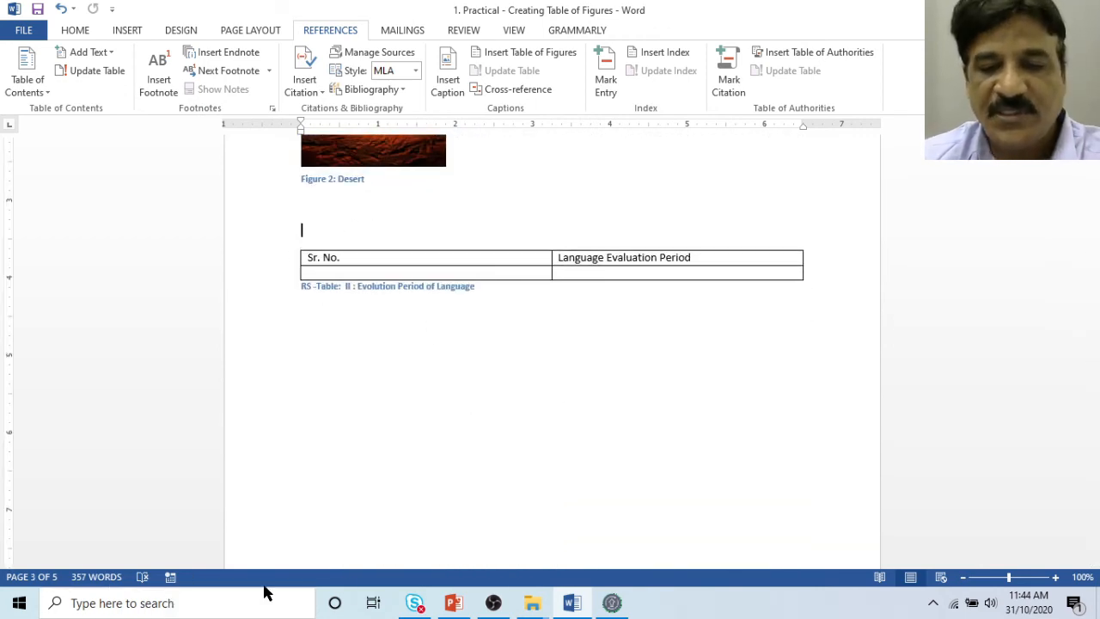
Update only the page numbers in the list of tables on the first page.
scroll(443, 507, "up", 15)
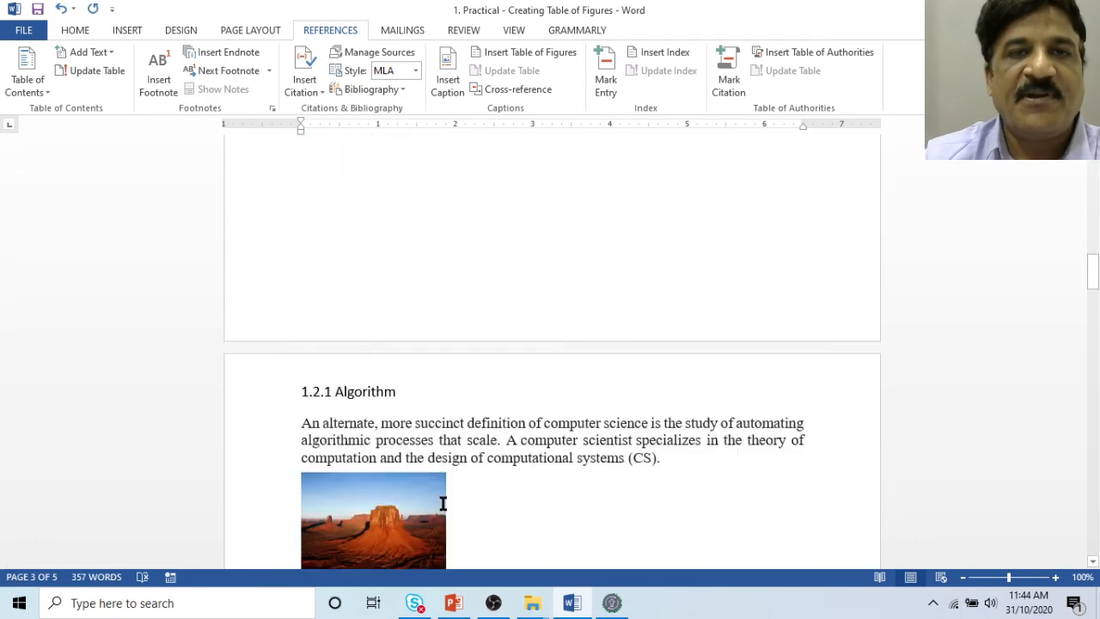
scroll(443, 507, "up", 15)
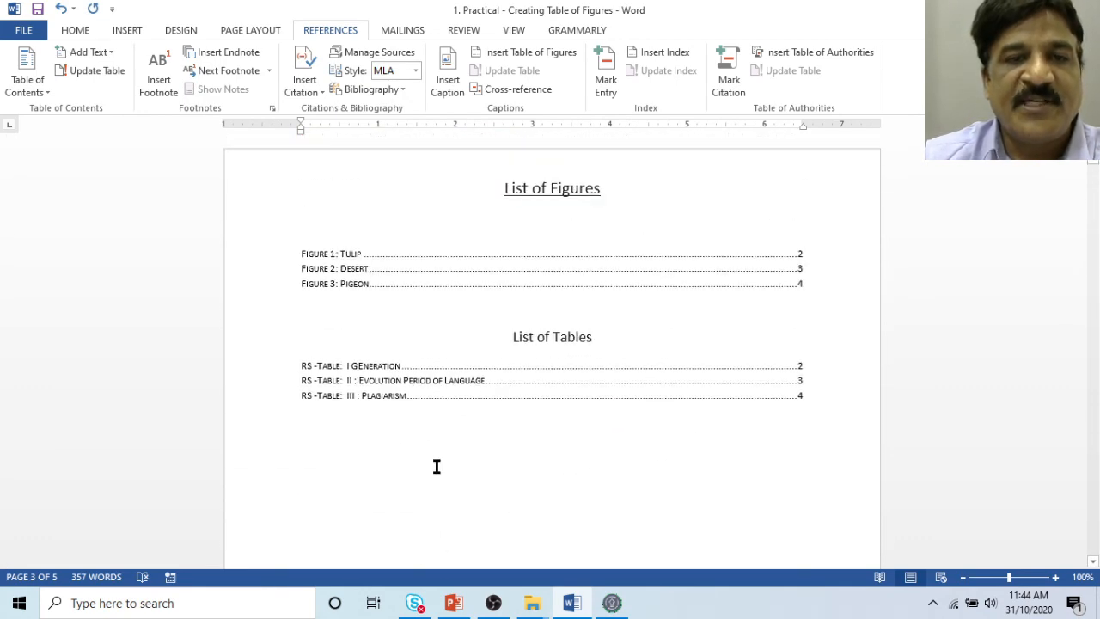
left_click(420, 381)
left_click(507, 71)
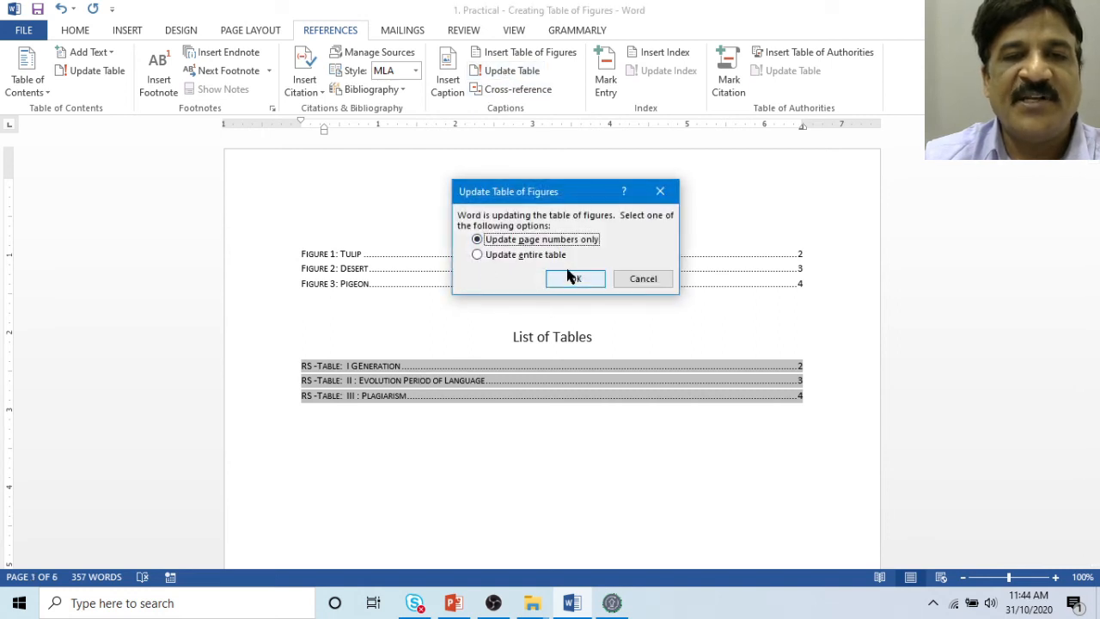
left_click(571, 278)
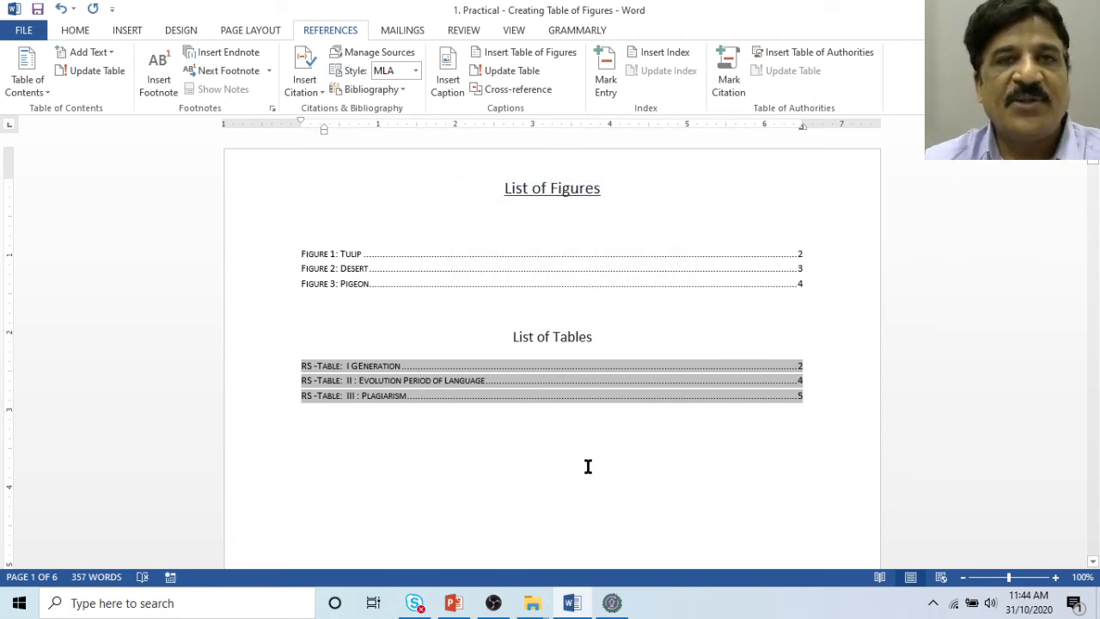
Check the page holding the language table and the PRACTICAL's topic list at the end of the document.
scroll(588, 466, "down", 10)
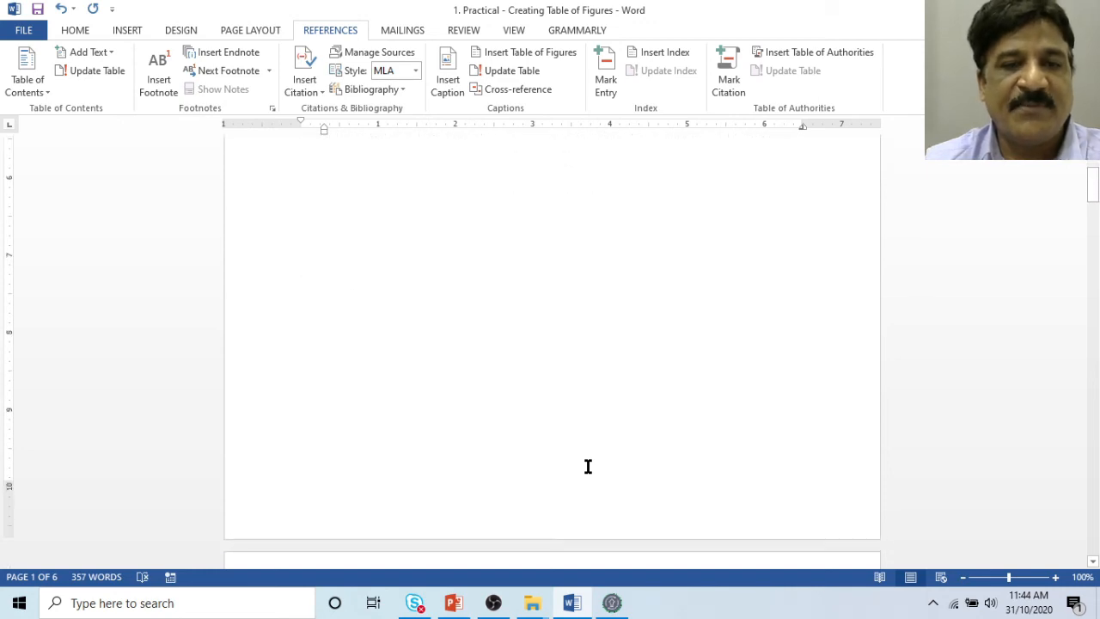
scroll(588, 466, "down", 12)
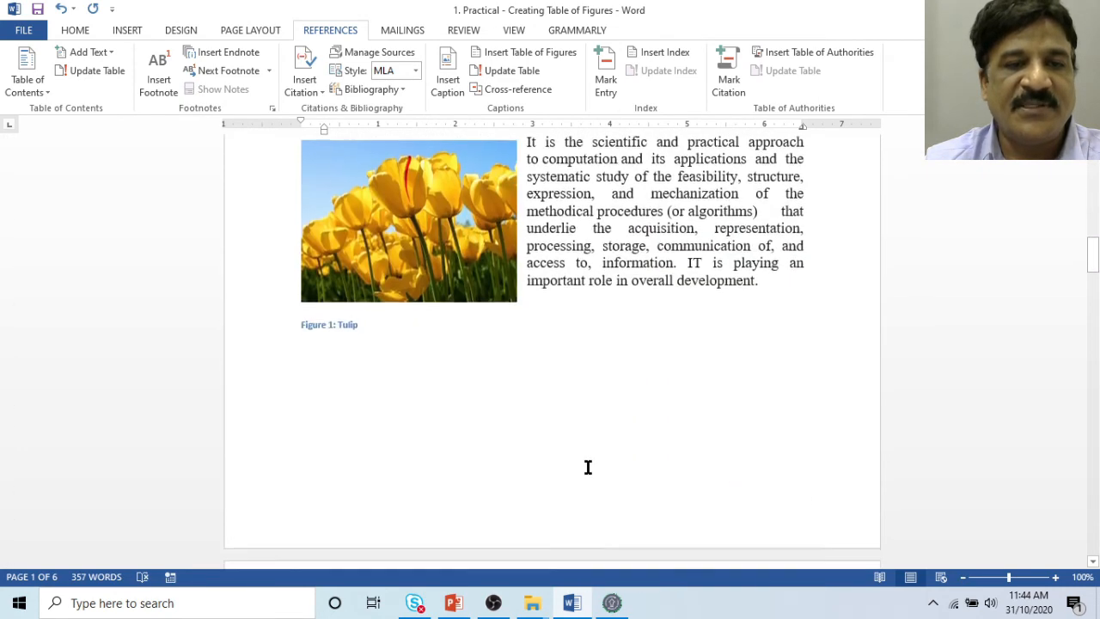
scroll(587, 466, "down", 12)
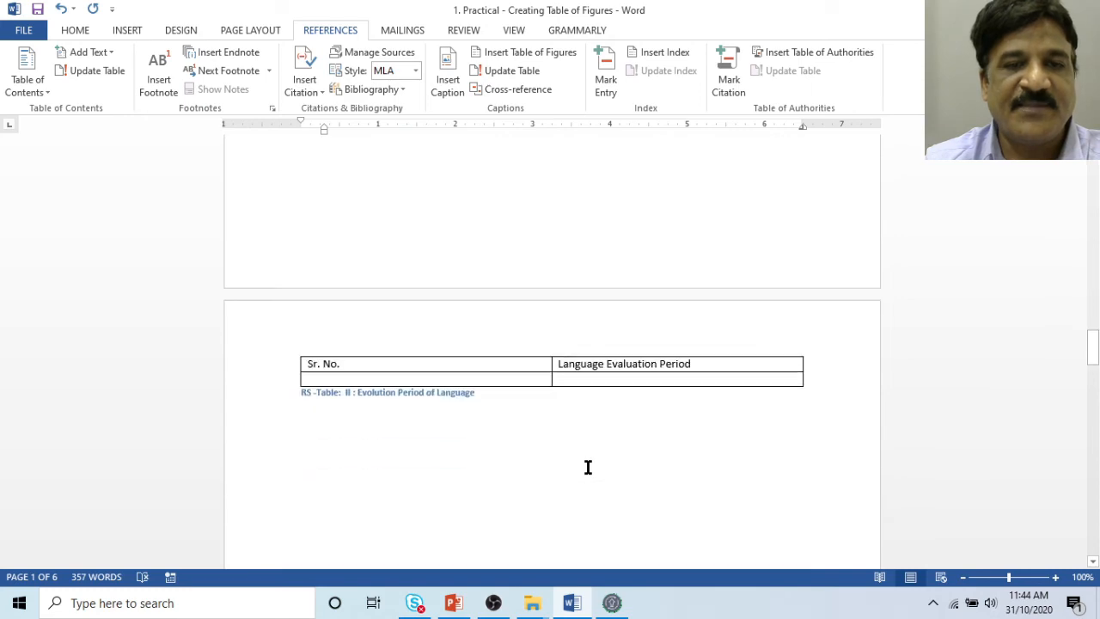
scroll(588, 467, "down", 14)
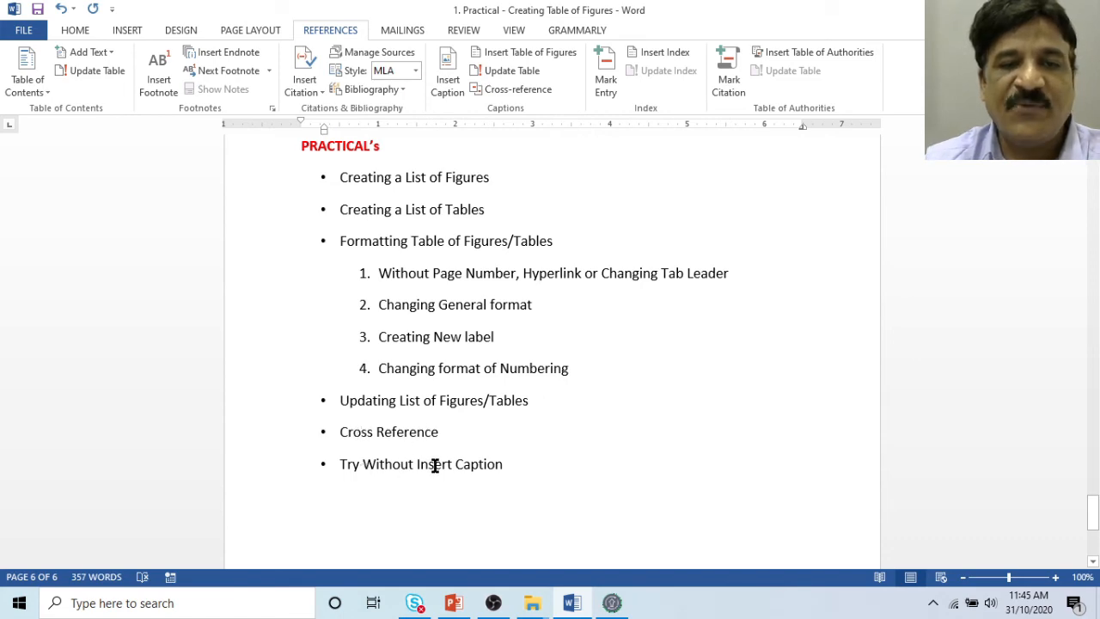
Insert a table with 1 column and 2 rows below the Evolution Period of Language table's caption.
scroll(613, 459, "up", 10)
scroll(615, 459, "up", 15)
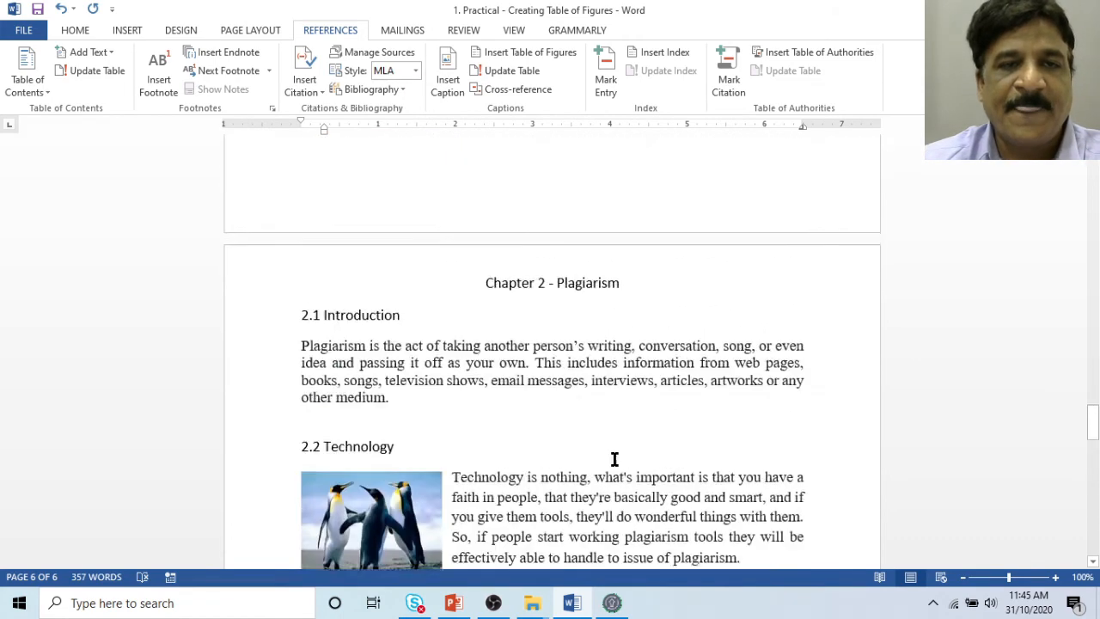
left_click(434, 380)
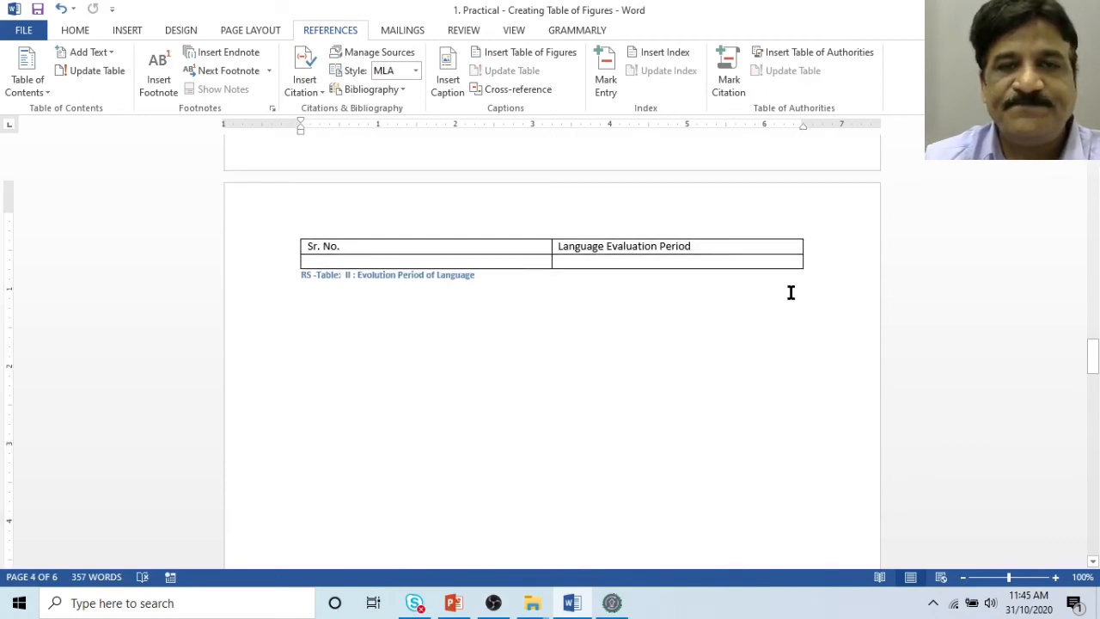
left_click(547, 301)
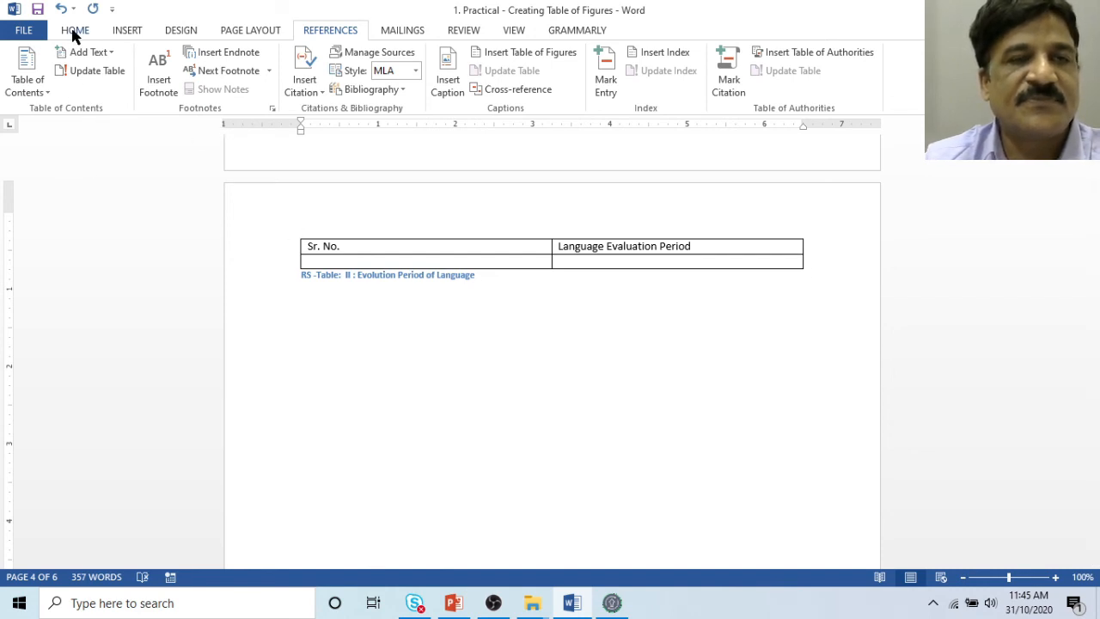
left_click(127, 32)
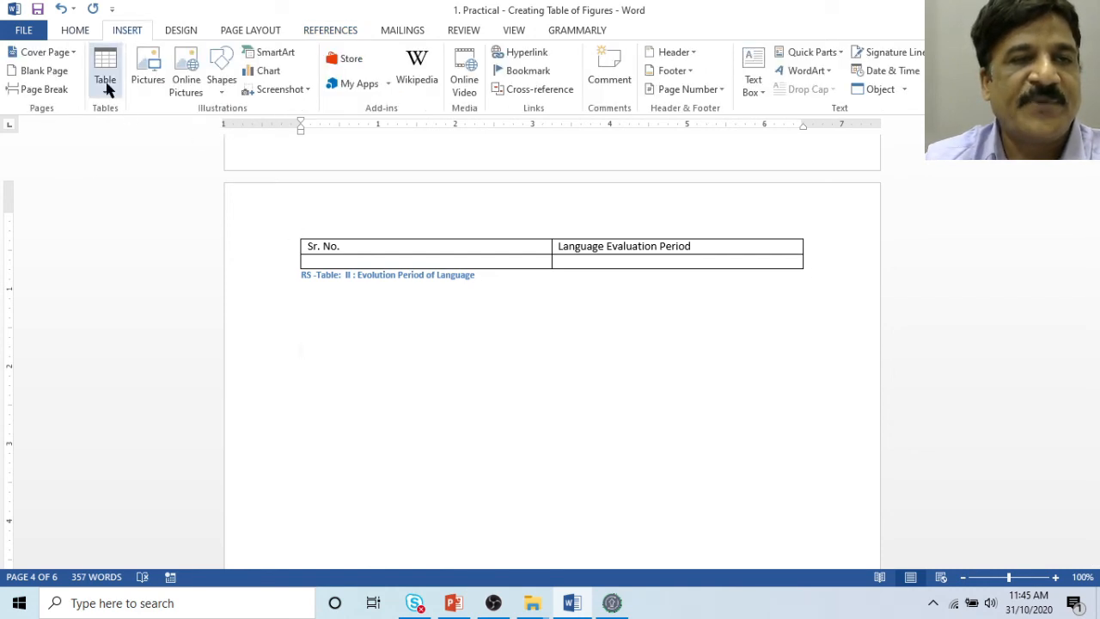
left_click(105, 83)
left_click(138, 255)
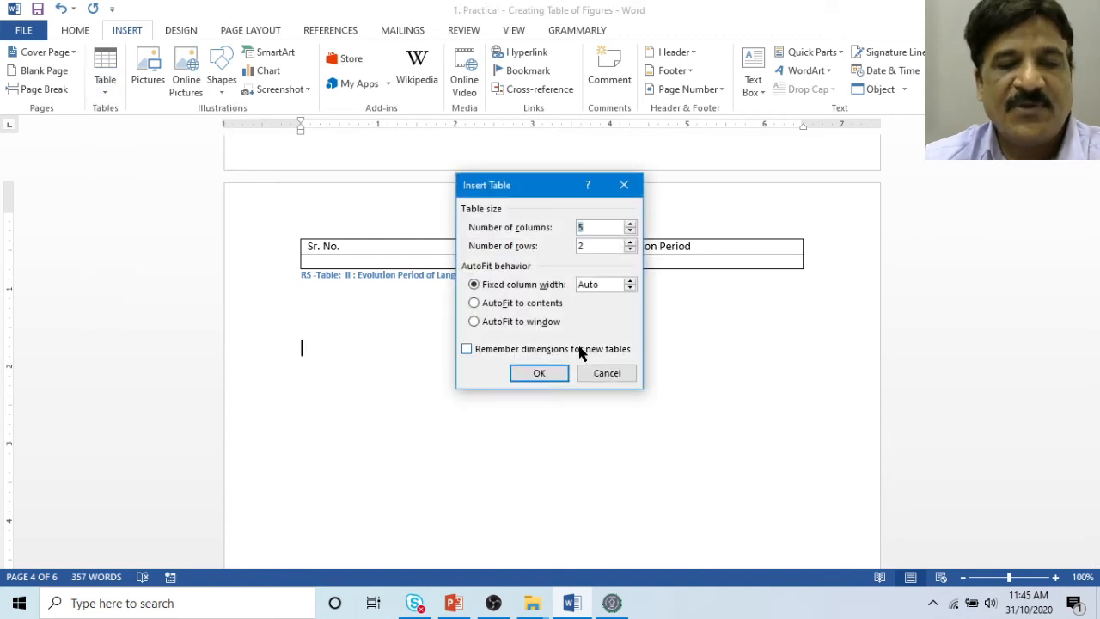
type("1")
left_click(549, 369)
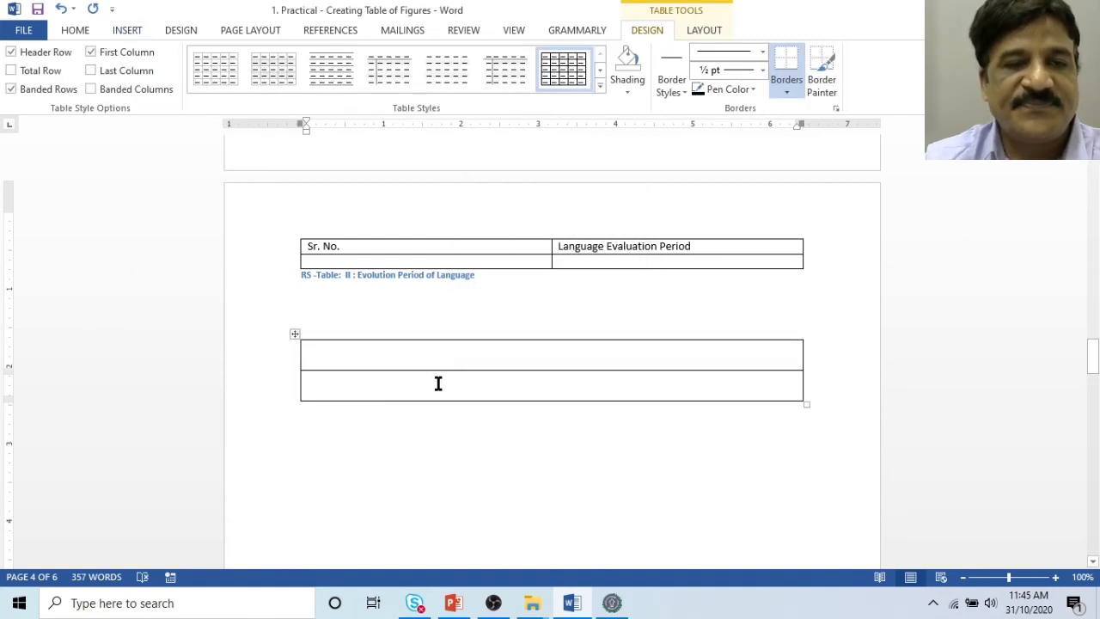
Enter "Technology Evaluation" in the first row of the new table and correct its spelling.
type("fgdfgd")
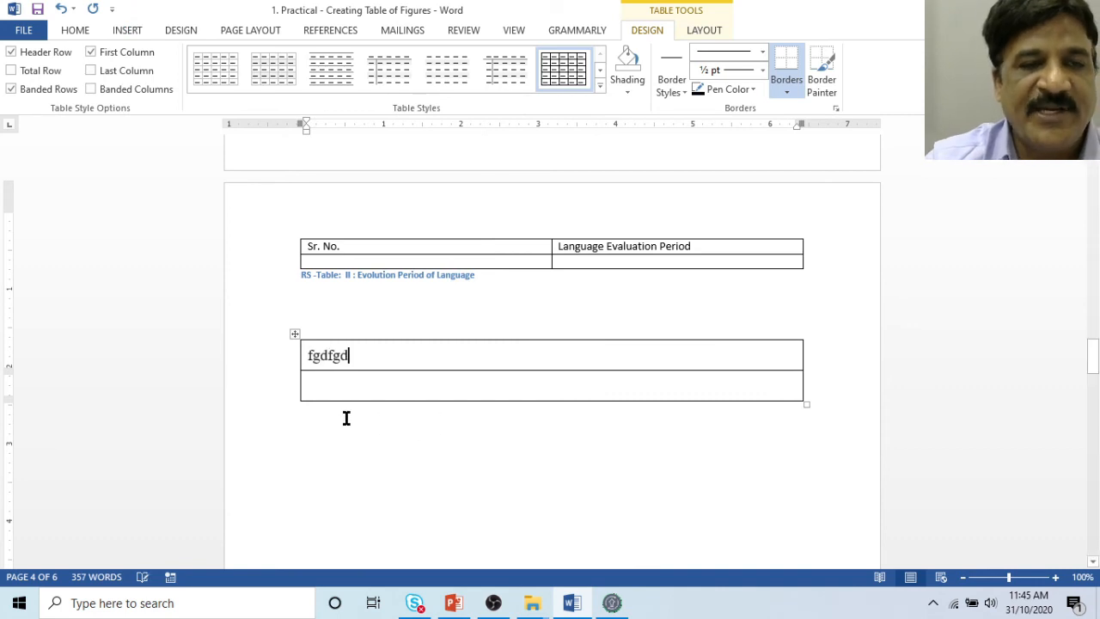
left_click(347, 418)
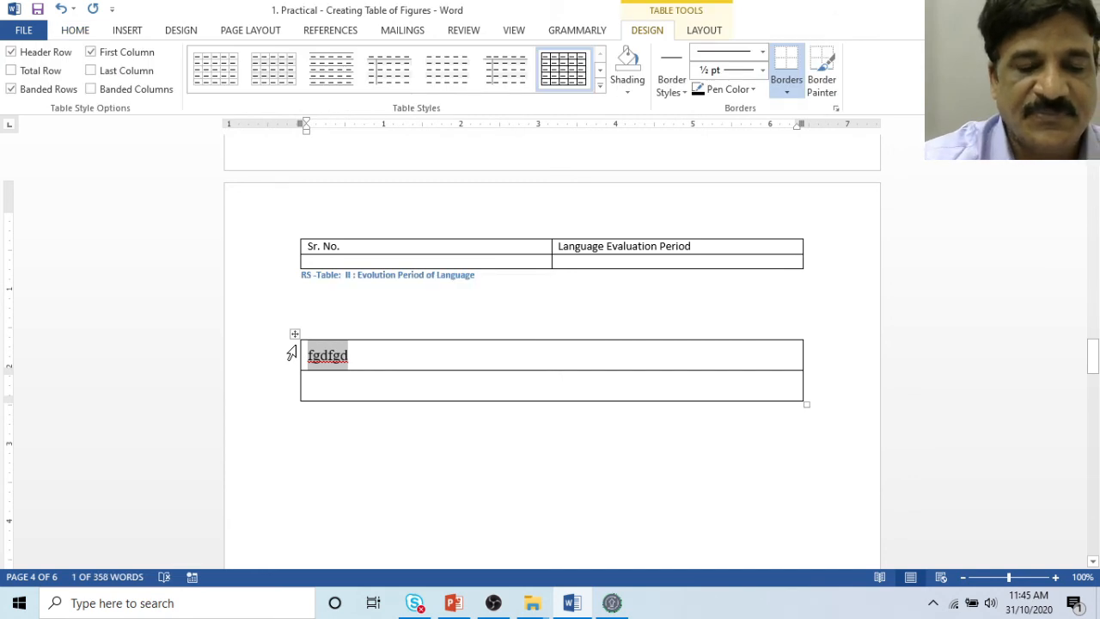
type("TEchnol")
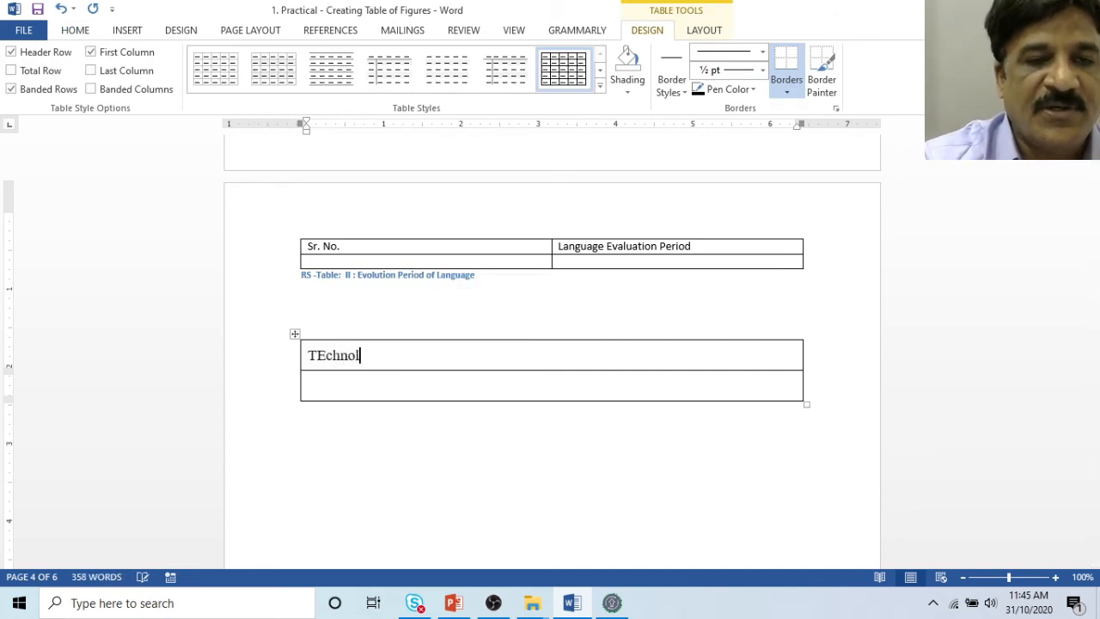
type("ogy EValuatio")
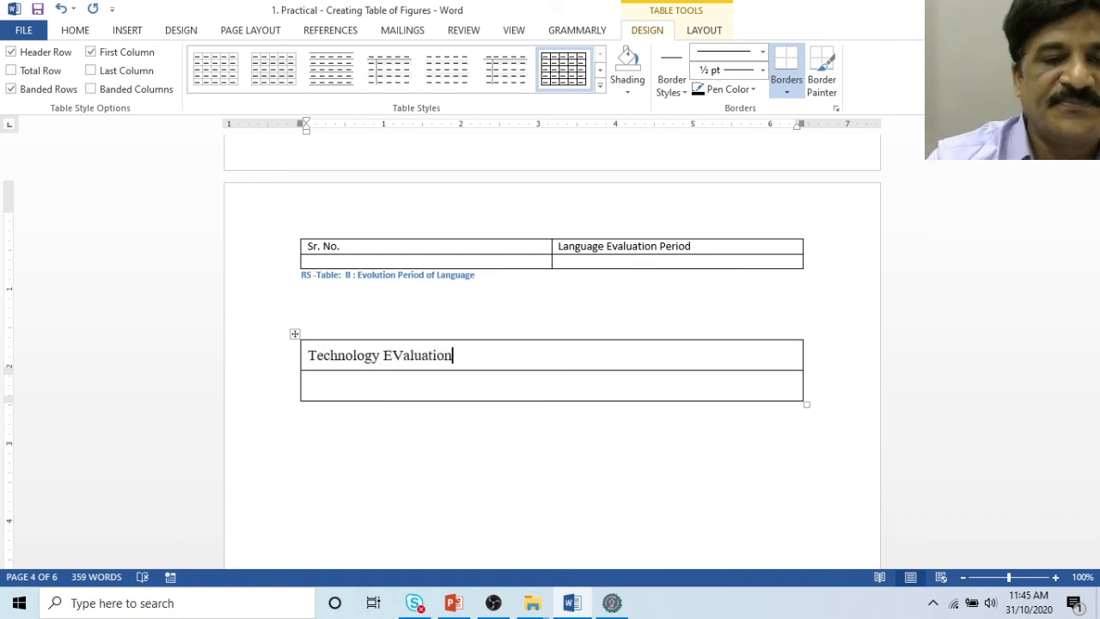
type("n")
left_click(319, 416)
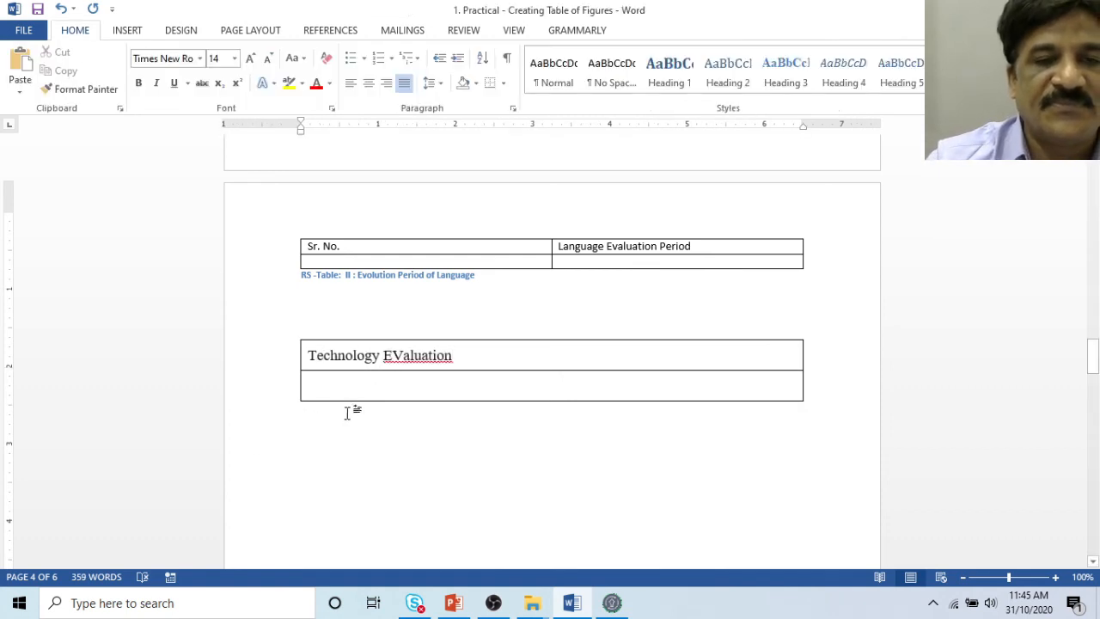
right_click(407, 355)
left_click(486, 376)
left_click(321, 418)
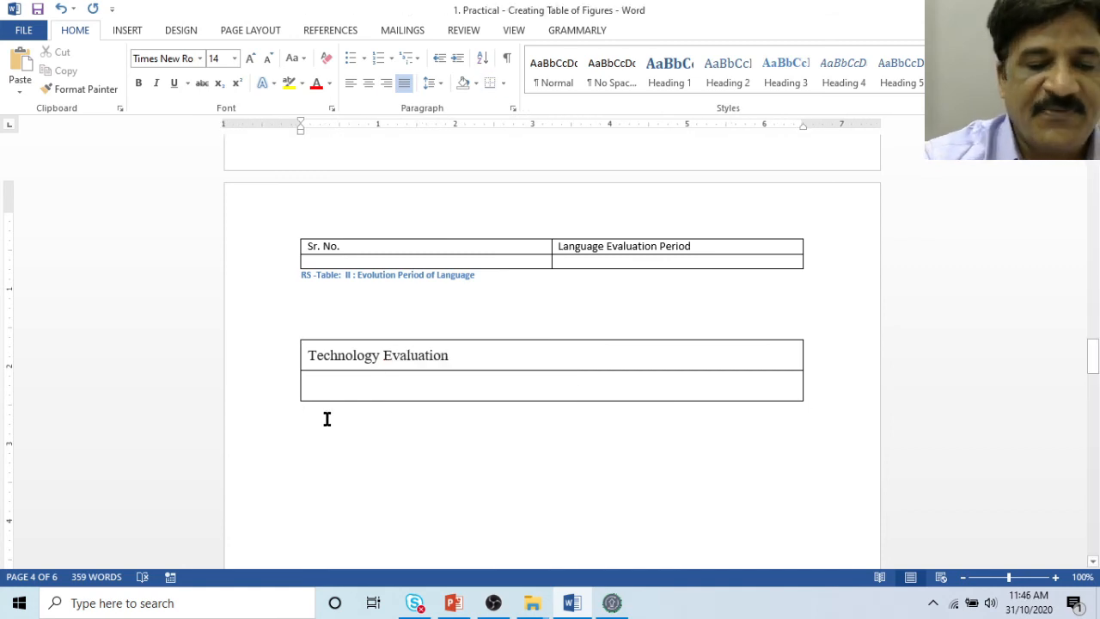
Write the plain-text caption "RS – Table III – Technology Evalution" directly below the new table, without the caption tool.
type("Table")
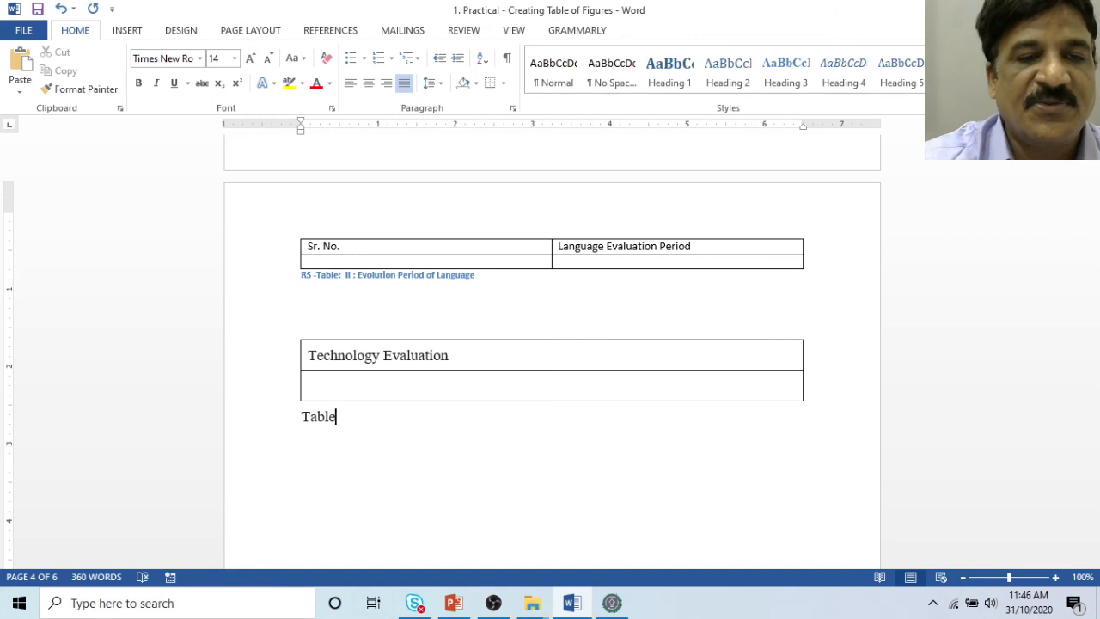
key("BackSpace")
key("BackSpace")
key("BackSpace")
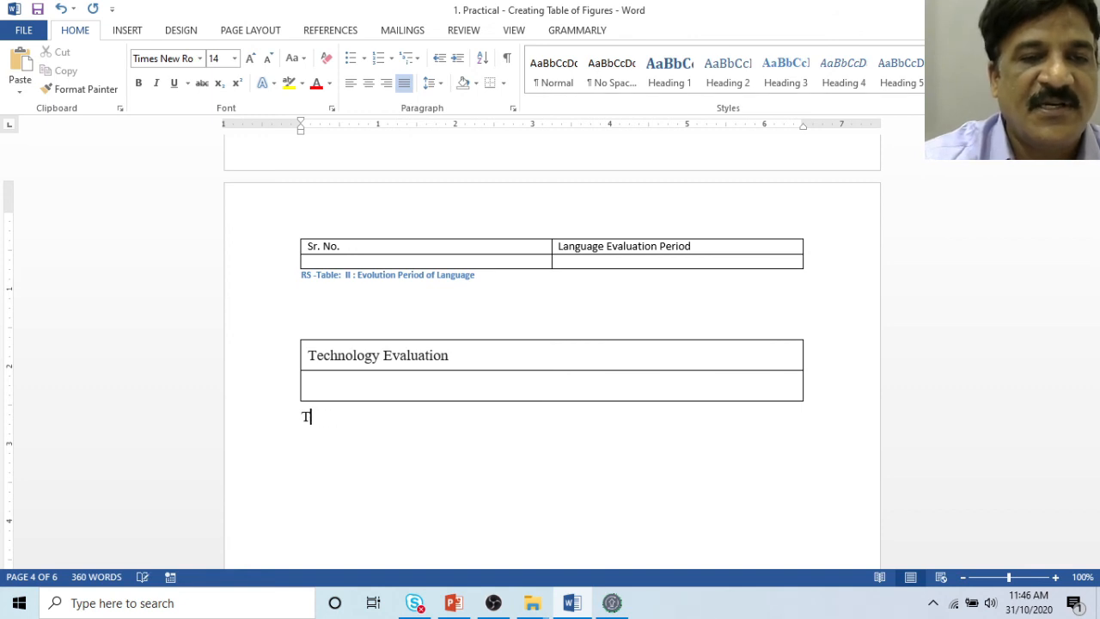
type("RS - Table ")
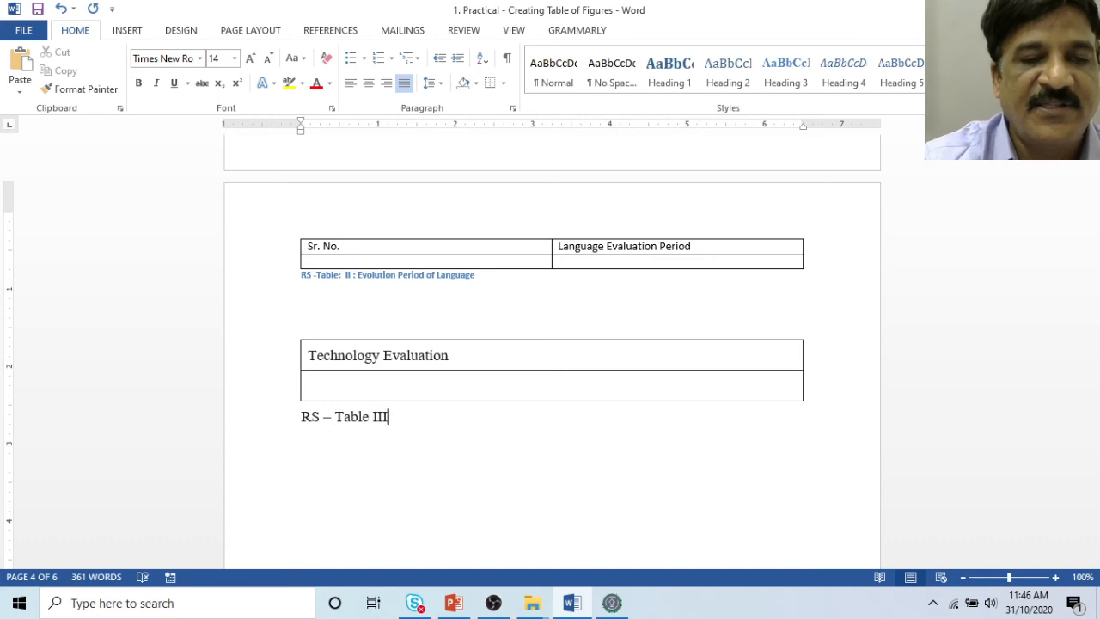
type("III - T")
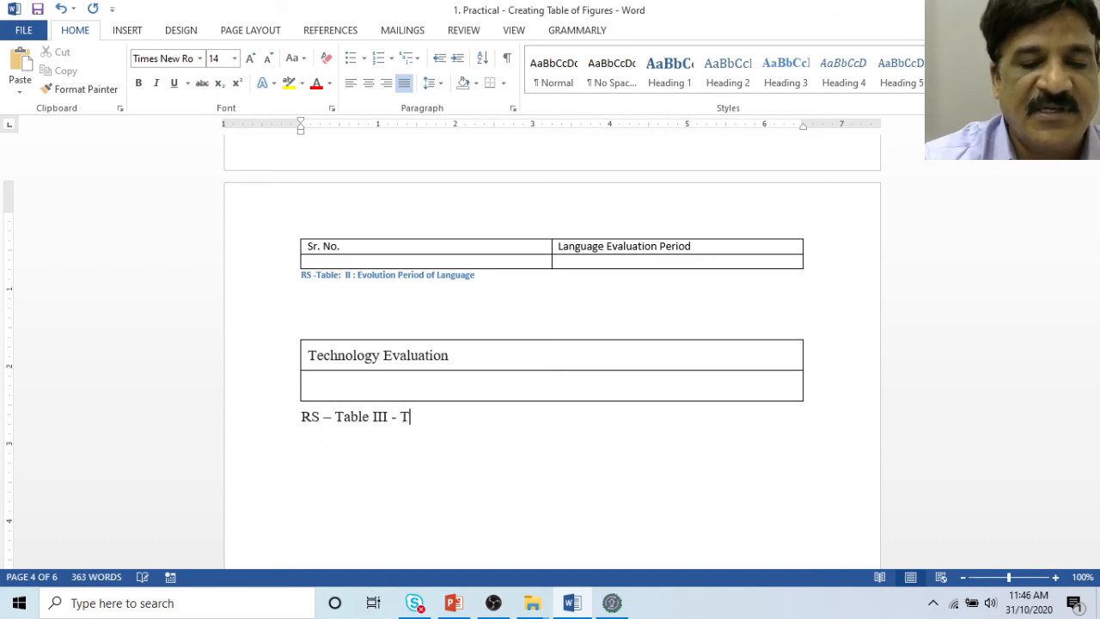
type("echnology Evaluait")
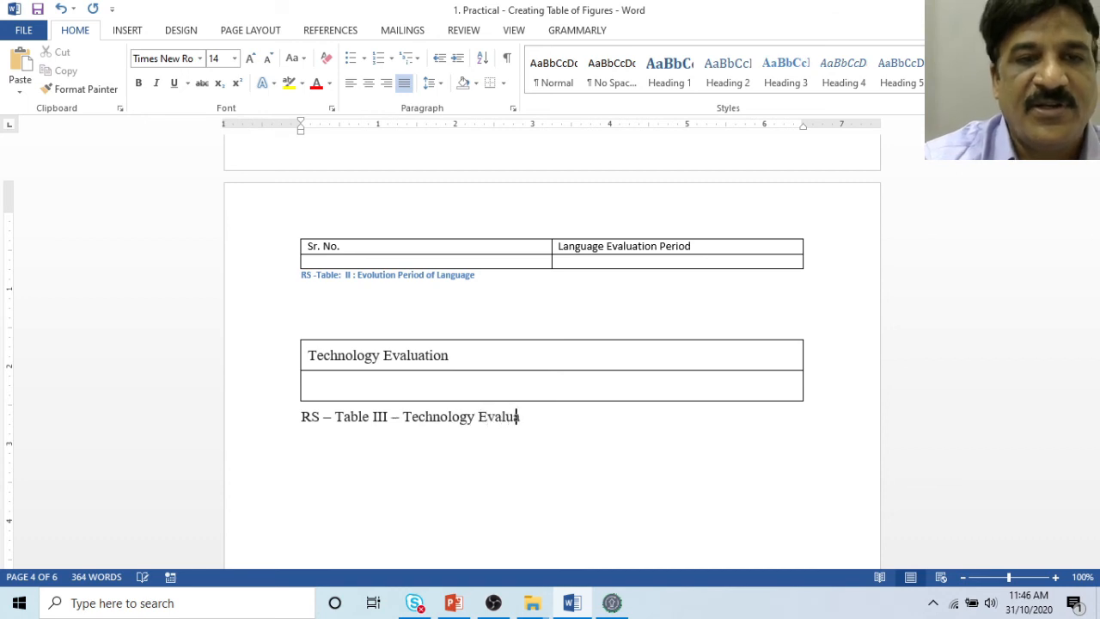
key("BackSpace")
key("BackSpace")
type("ation")
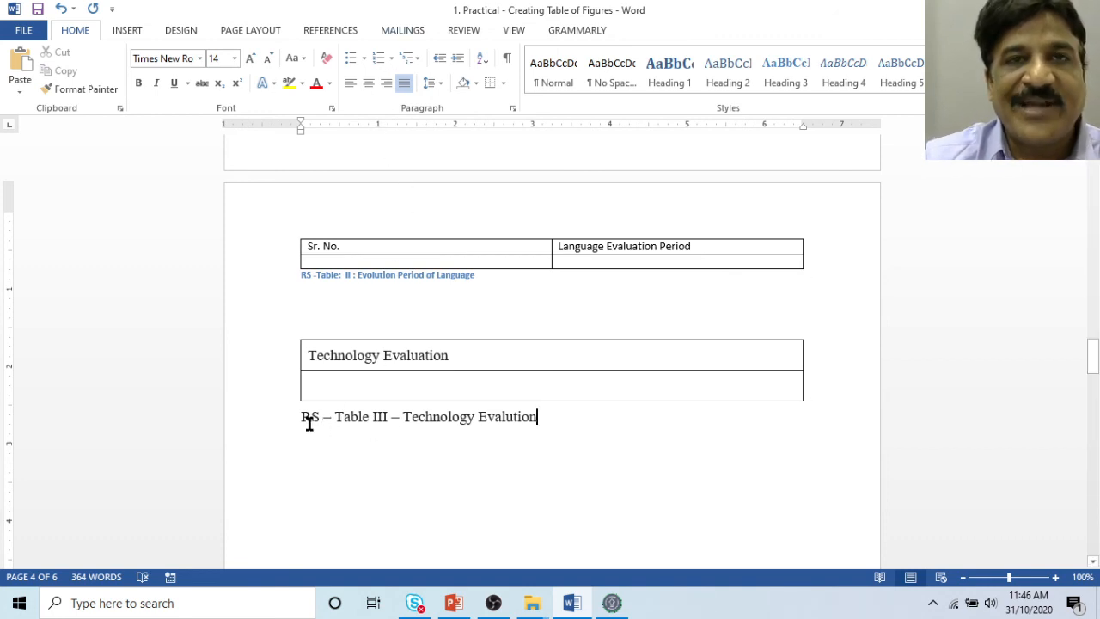
Update the entire list of tables on the first page.
scroll(564, 468, "up", 15)
scroll(565, 470, "up", 20)
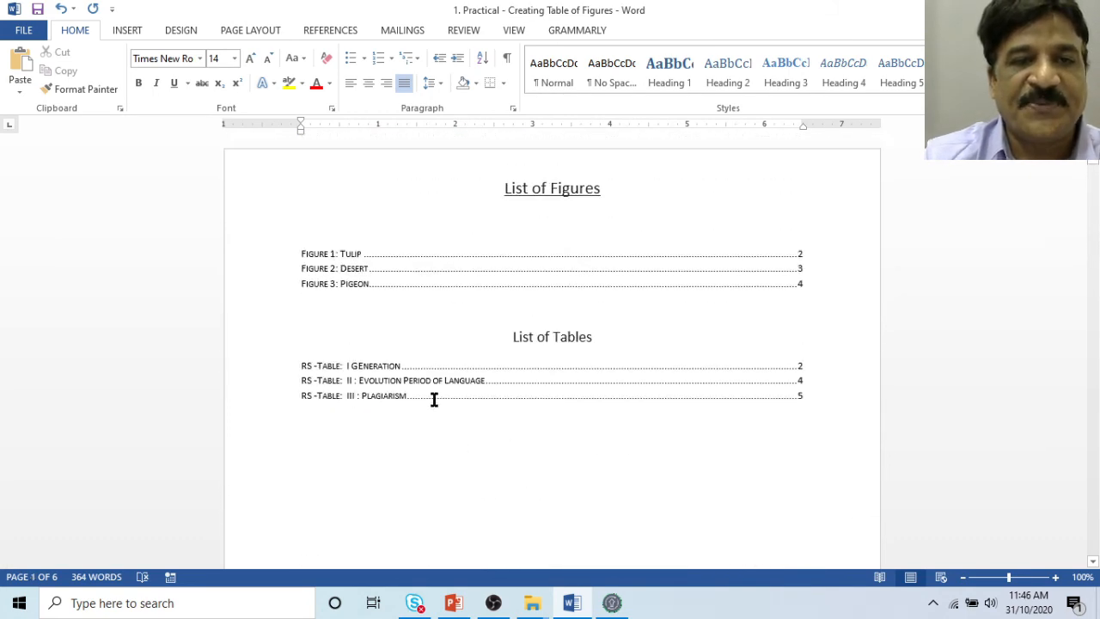
left_click(428, 366)
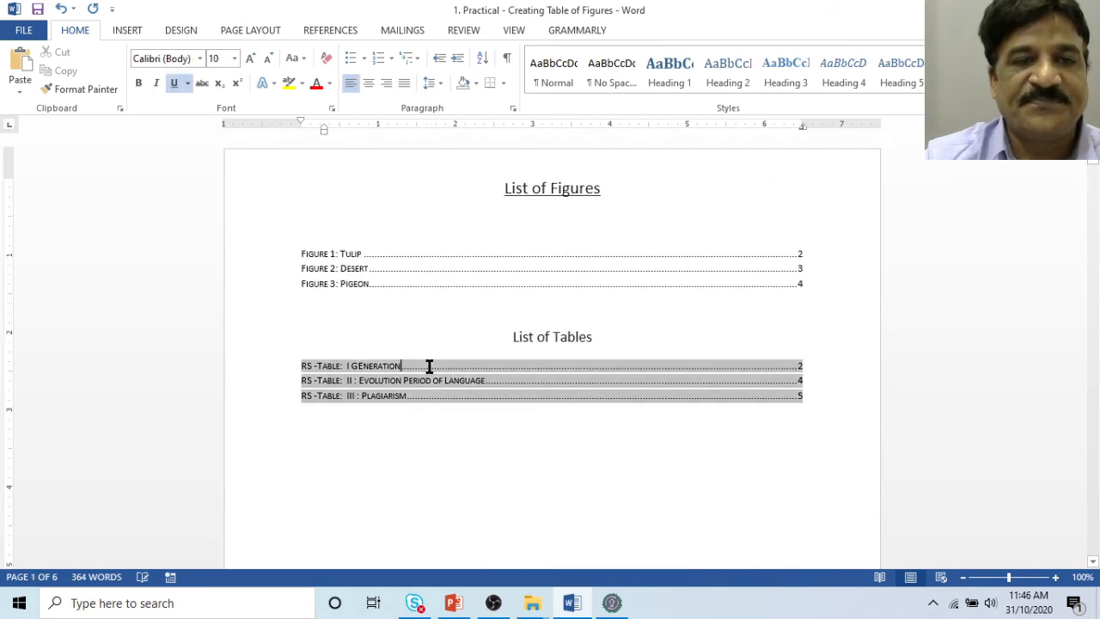
left_click(320, 31)
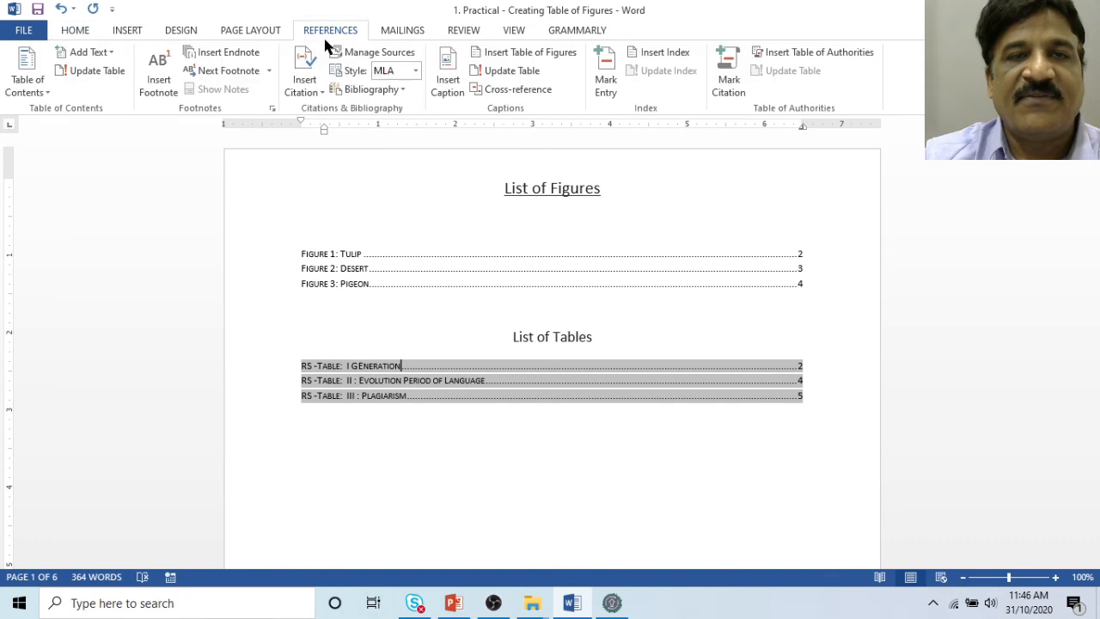
left_click(512, 71)
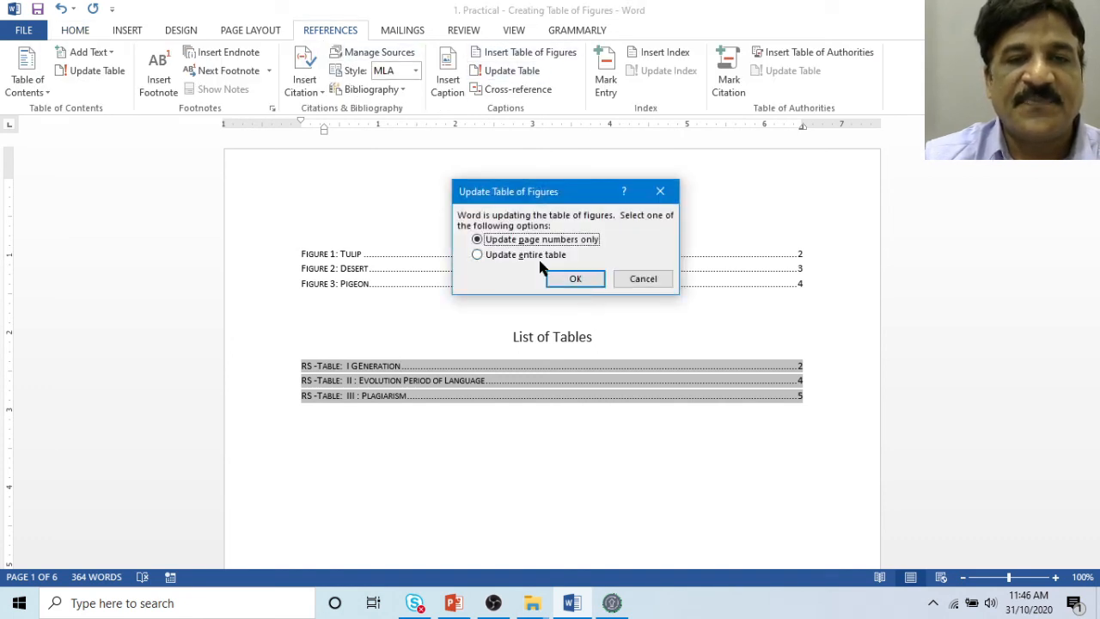
key("Down")
left_click(556, 272)
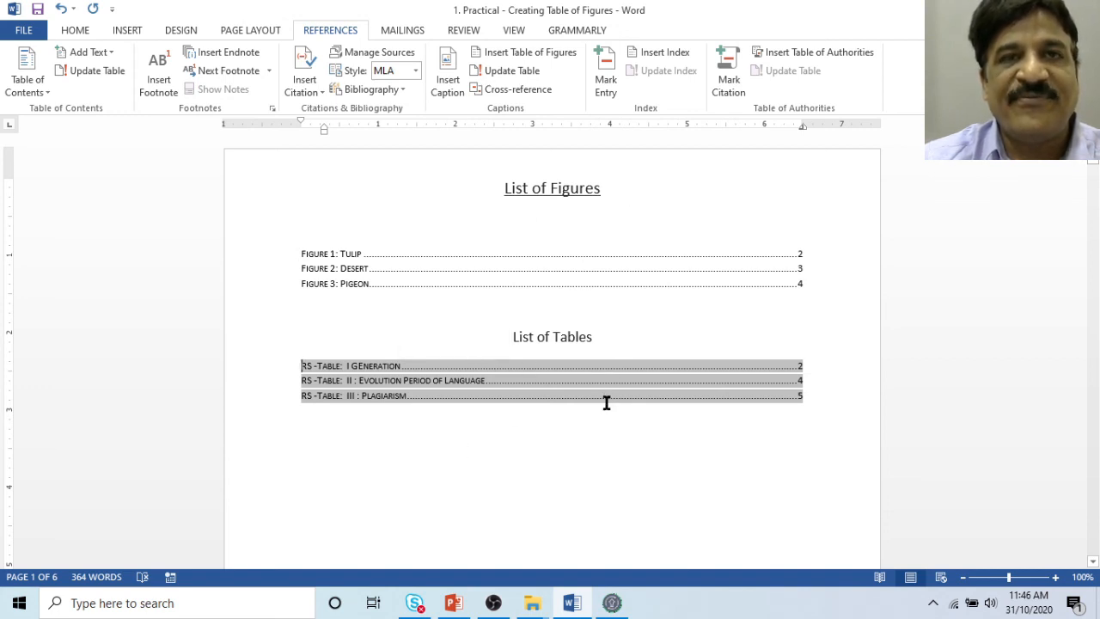
Insert a hyperlinked cross-reference to the entire caption "Figure 1: Tulip" after "has been shown" in the section 1.2 paragraph.
scroll(606, 472, "down", 2)
scroll(607, 472, "down", 20)
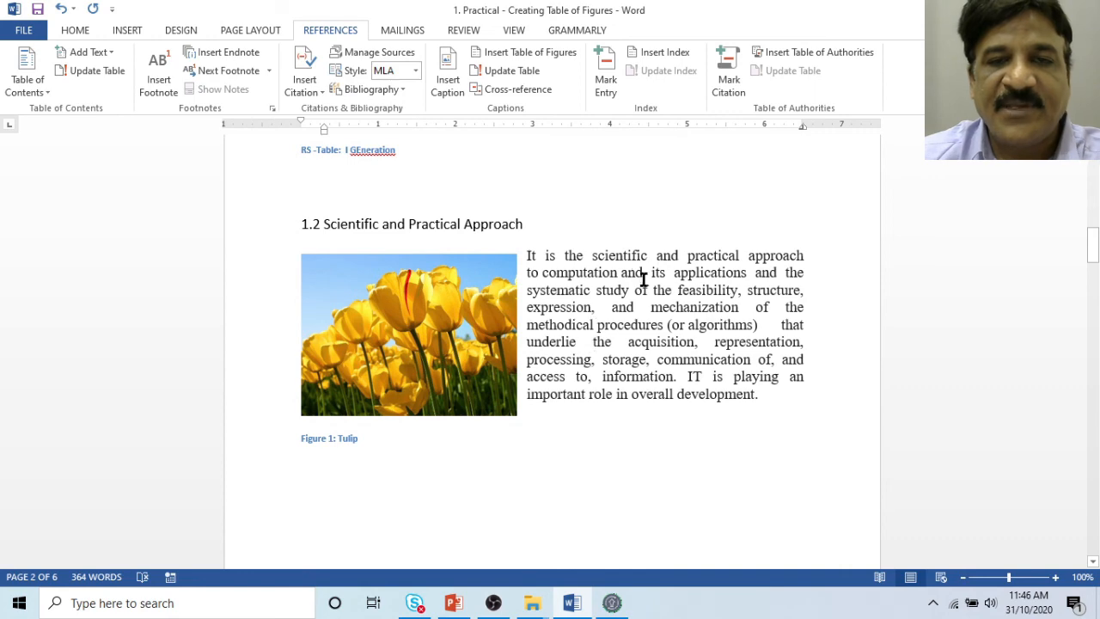
scroll(649, 415, "down", 5)
scroll(649, 416, "up", 2)
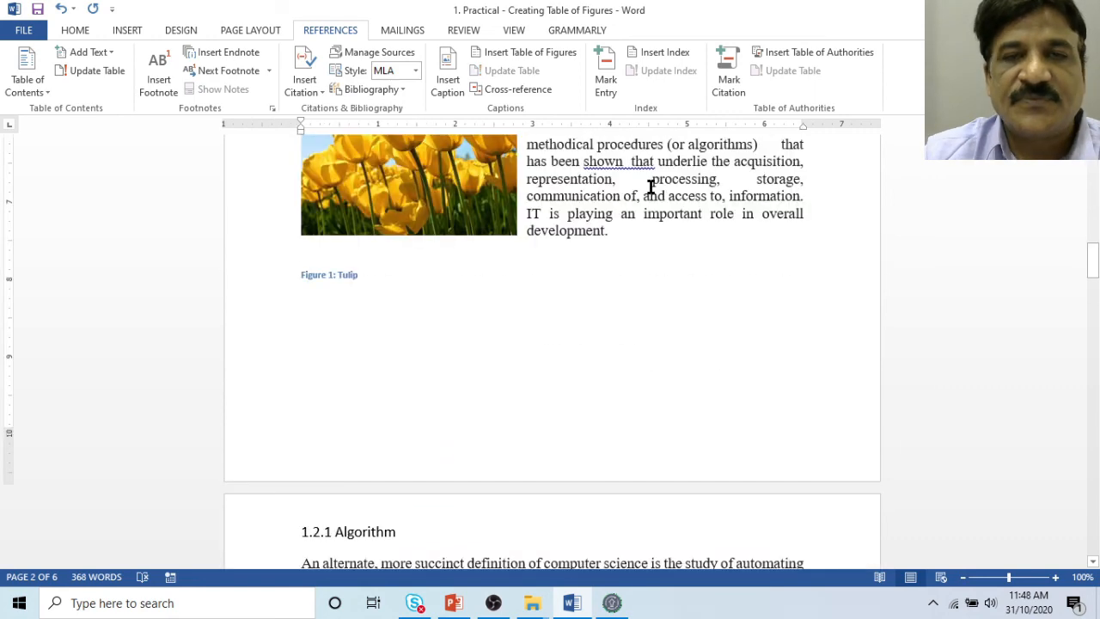
left_click(626, 163)
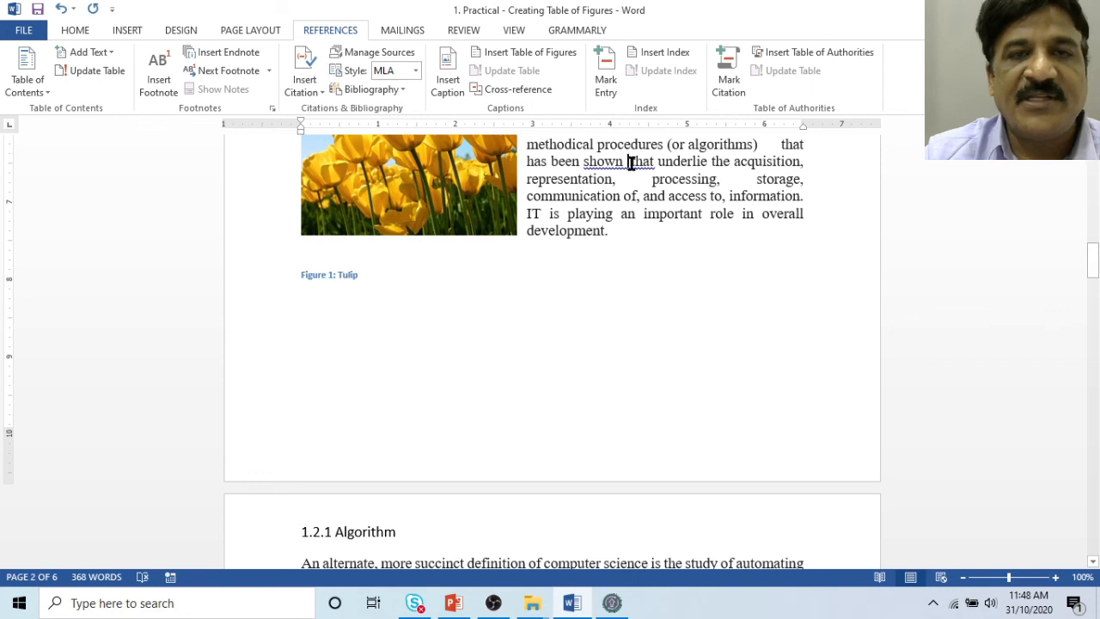
left_click(117, 29)
left_click(541, 89)
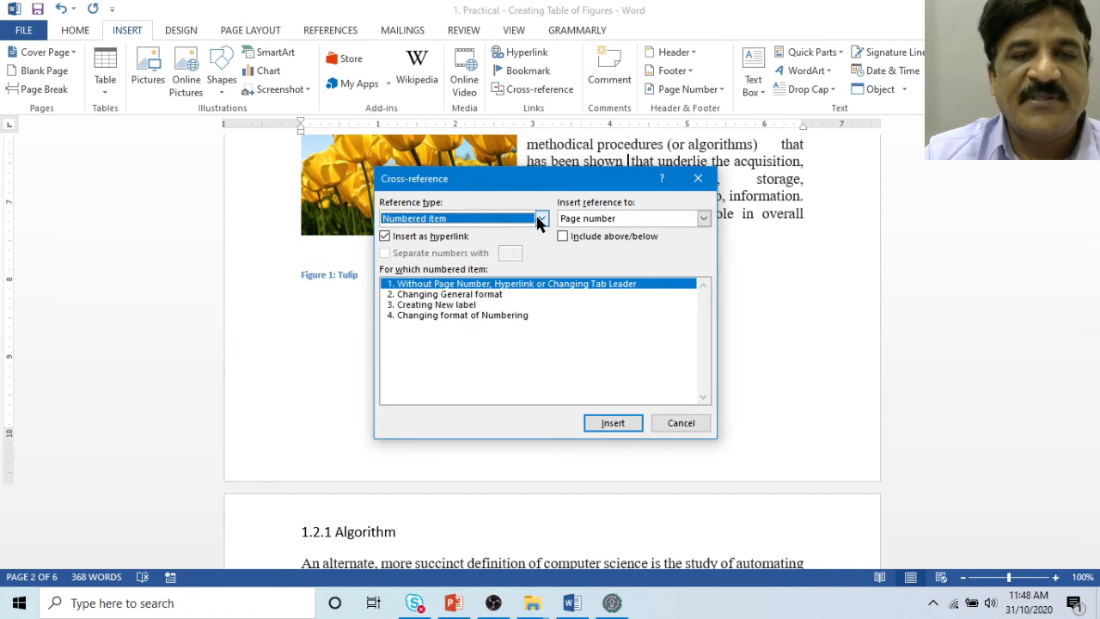
left_click(541, 218)
scroll(427, 275, "down", 2)
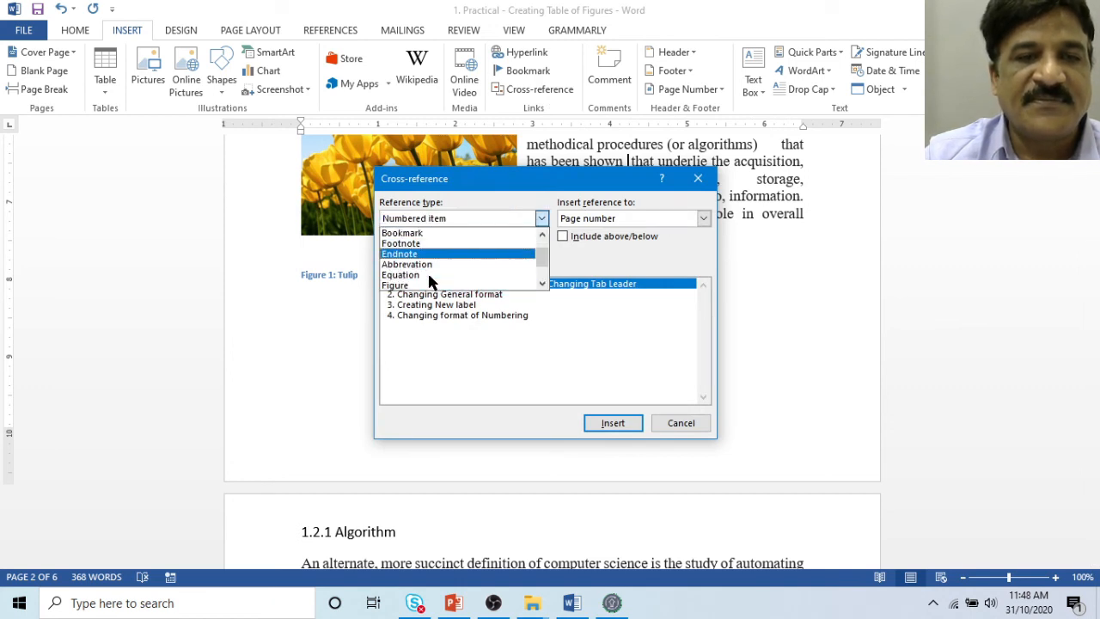
scroll(427, 270, "down", 1)
left_click(421, 275)
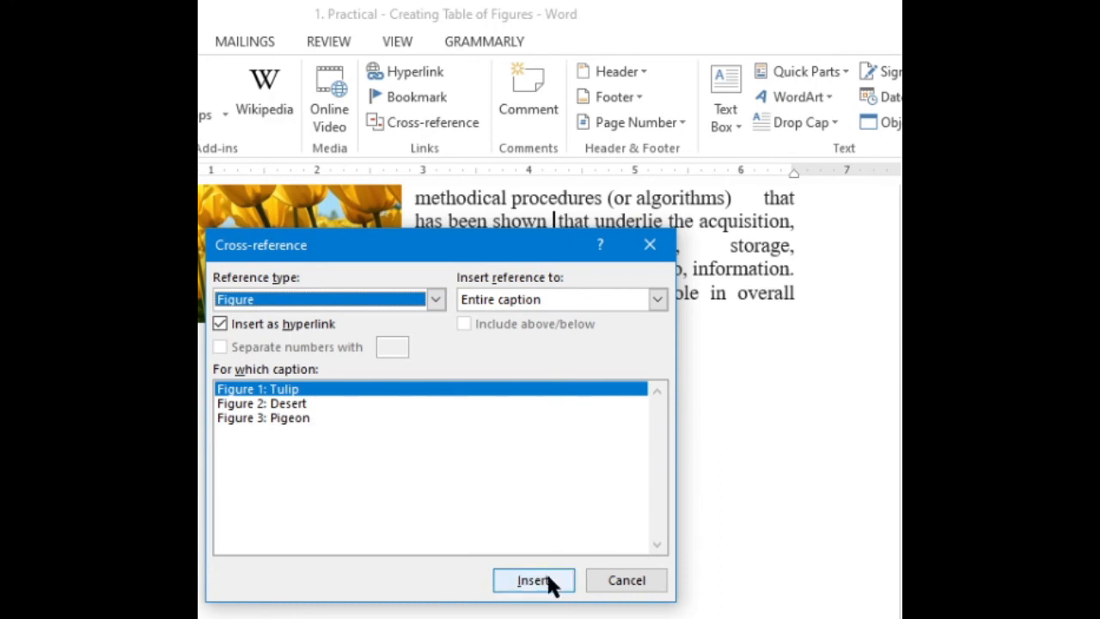
left_click(533, 580)
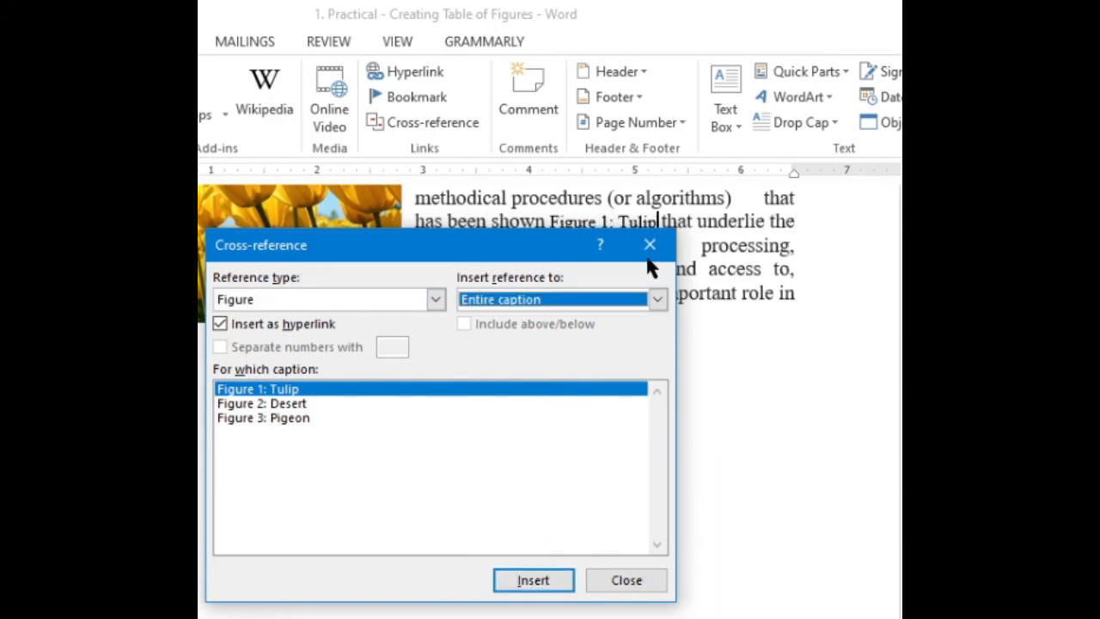
left_click(650, 246)
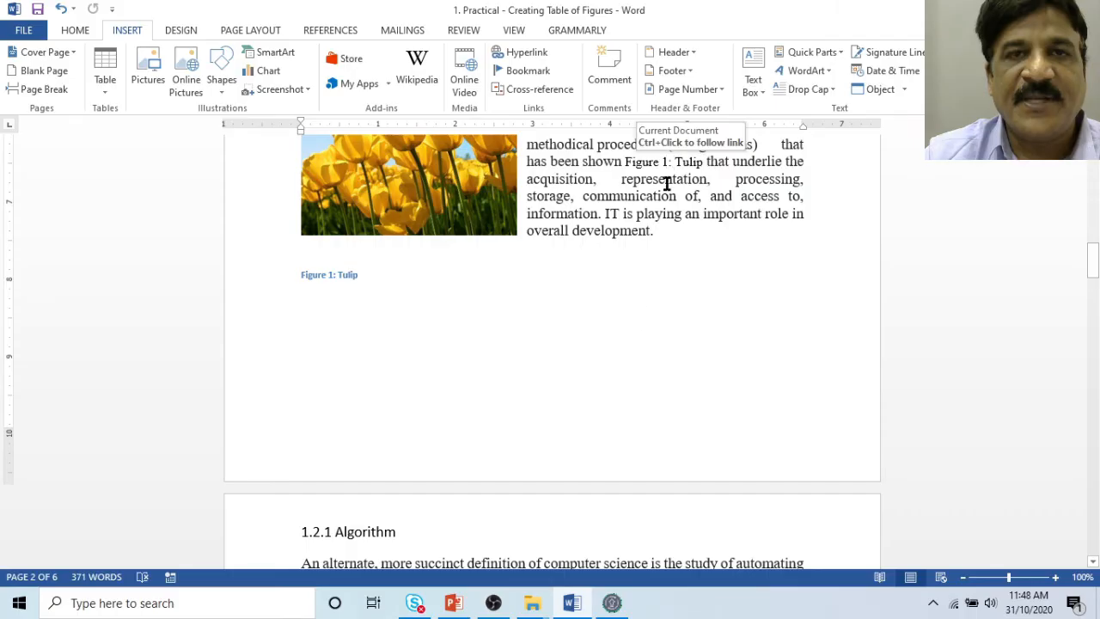
Insert the Penguins picture on a new line below the section 1.1 paragraph and shrink it to about 3 inches wide.
scroll(649, 221, "up", 7)
scroll(639, 334, "up", 10)
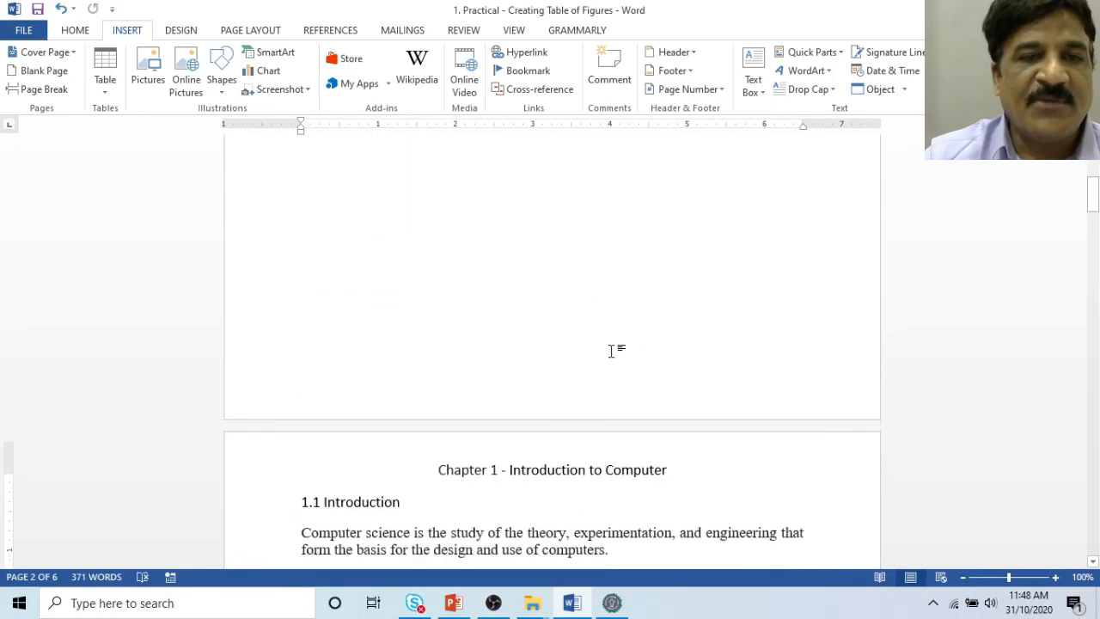
scroll(468, 408, "down", 10)
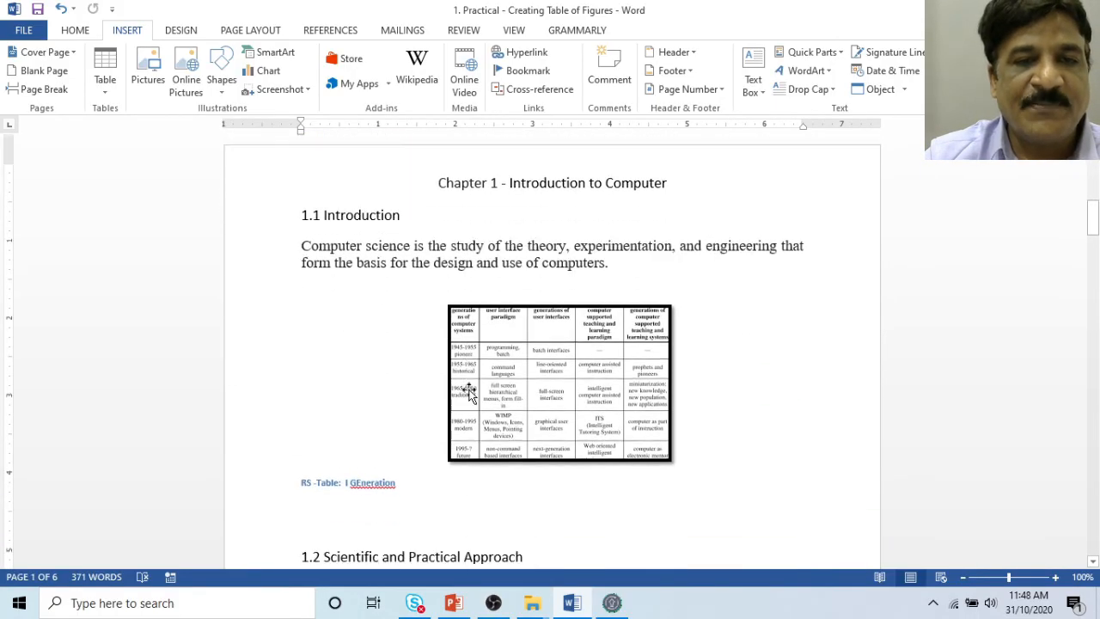
left_click(627, 270)
key("Return")
key("Return")
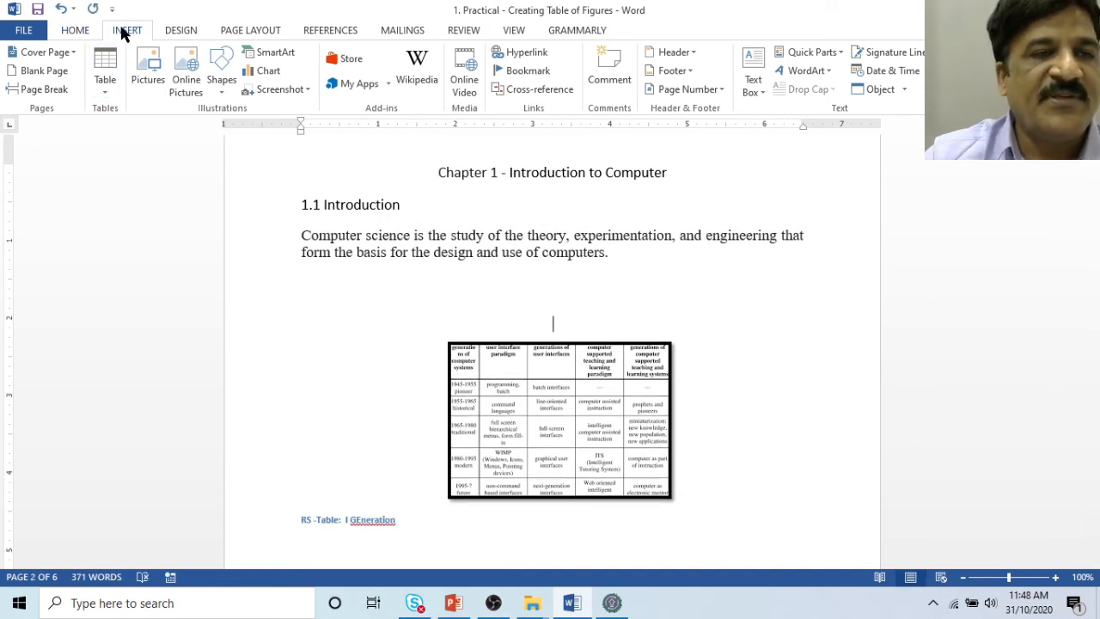
left_click(148, 70)
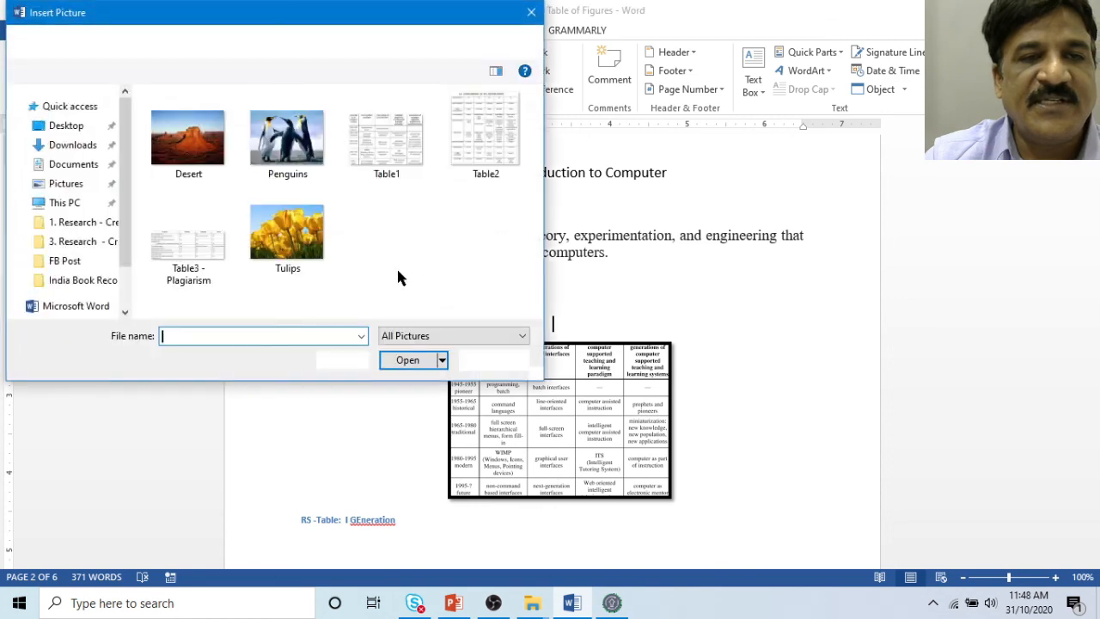
left_click(287, 142)
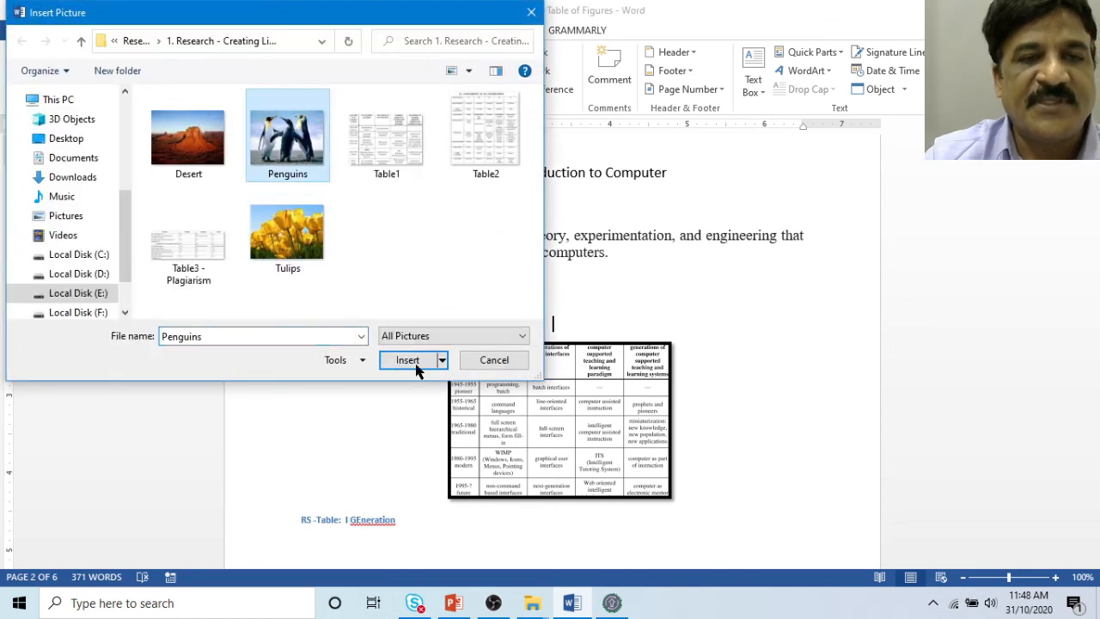
left_click(408, 360)
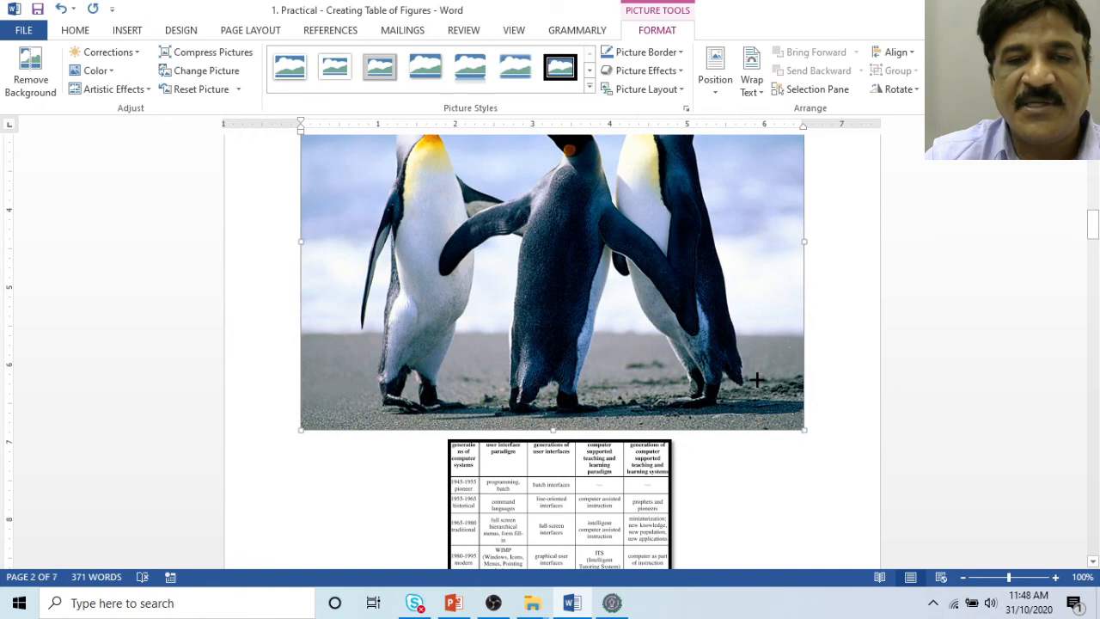
left_click_drag(804, 429, 646, 336)
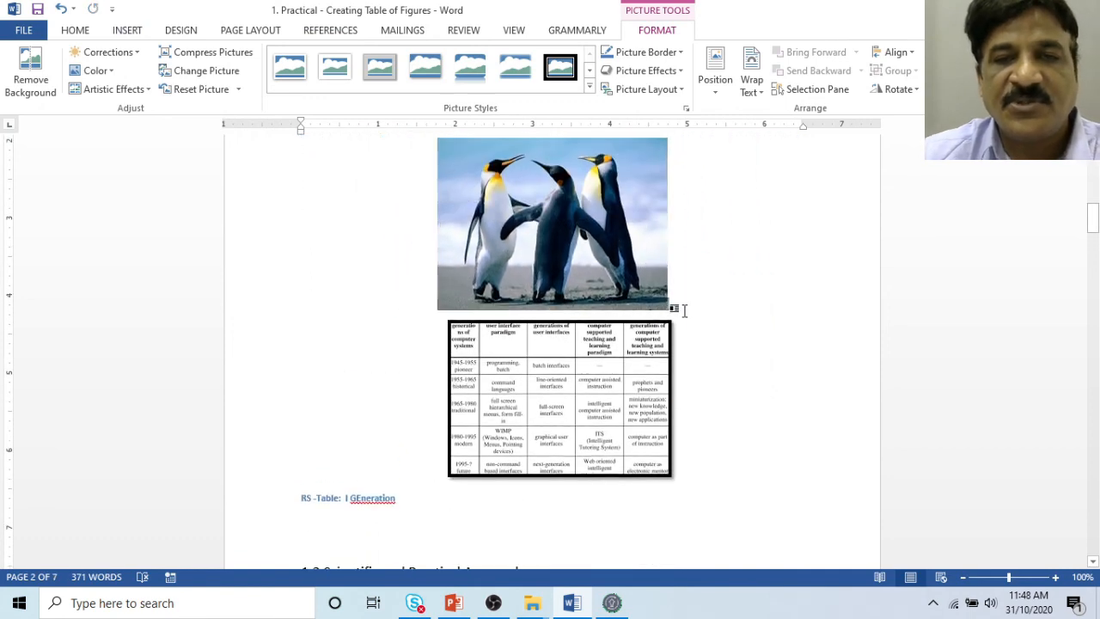
Add the caption "Figure 1 Pigeon" with the Figure label on a new line below the penguin picture in section 1.1.
left_click(679, 306)
key("Return")
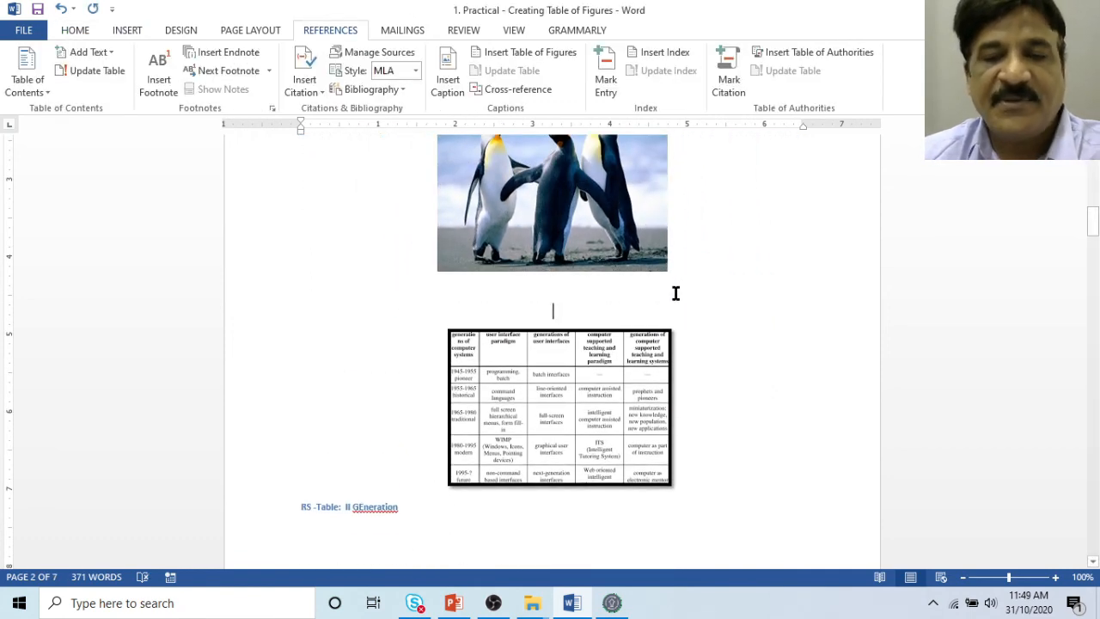
key("Up")
key("Up")
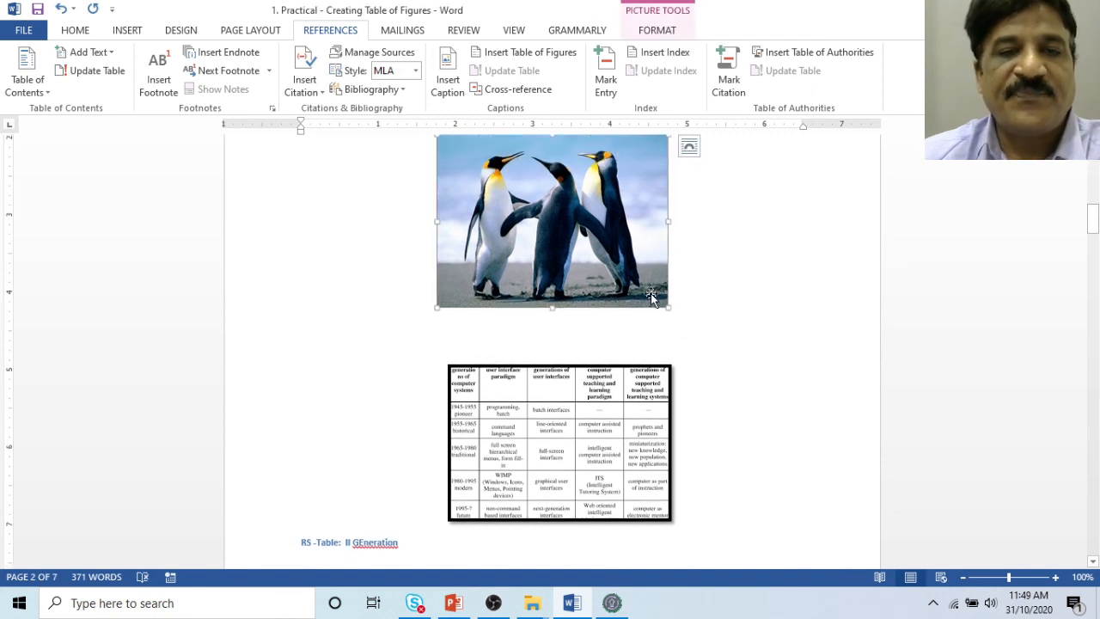
left_click(554, 318)
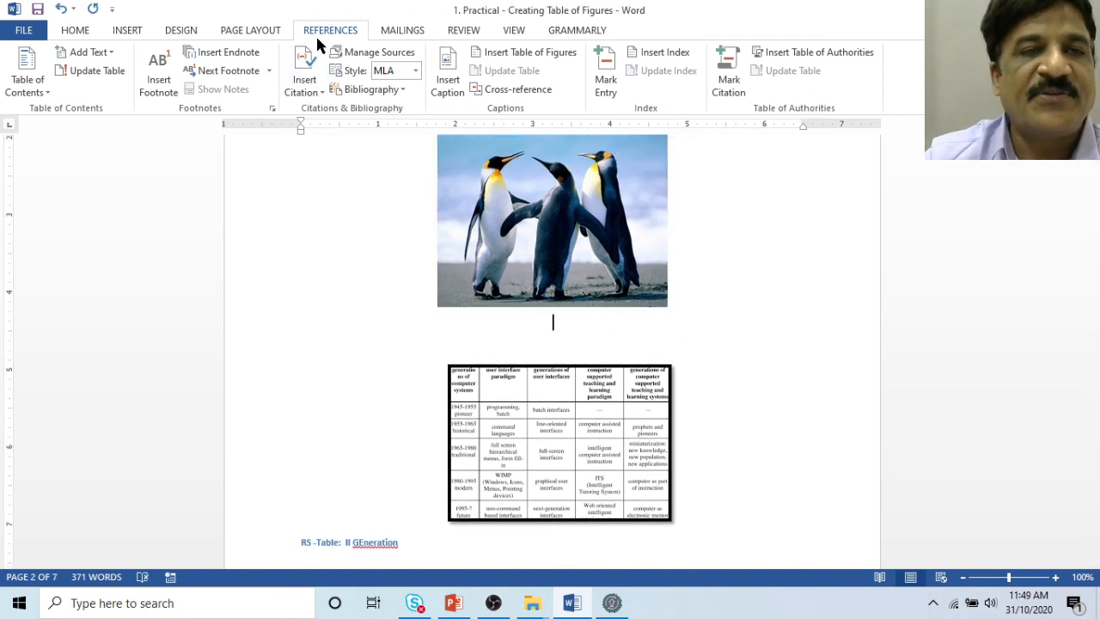
left_click(454, 91)
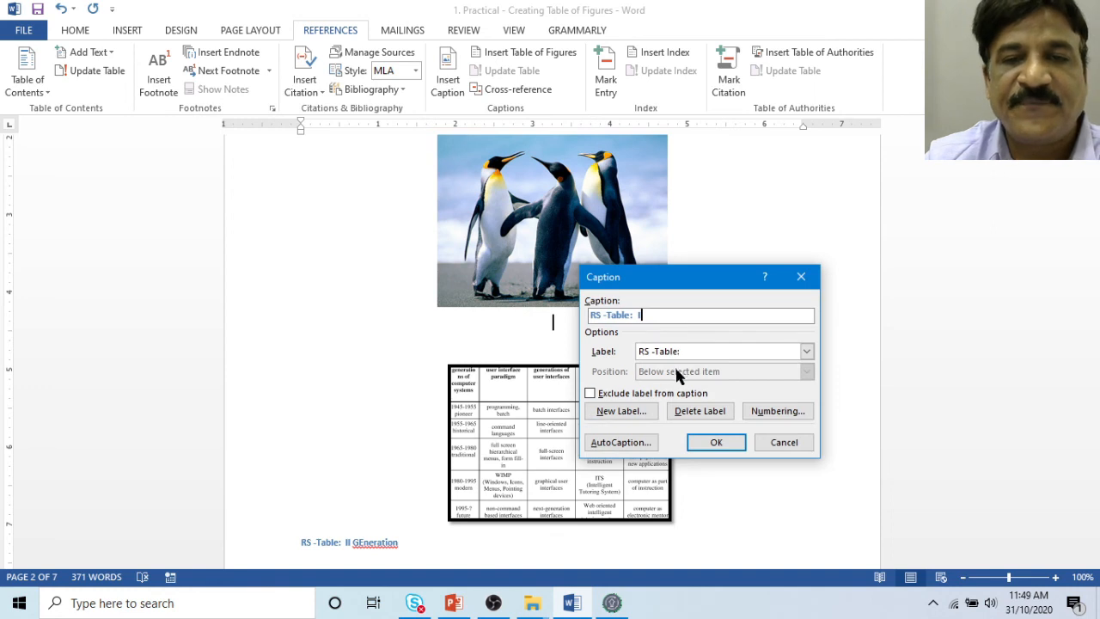
left_click(709, 349)
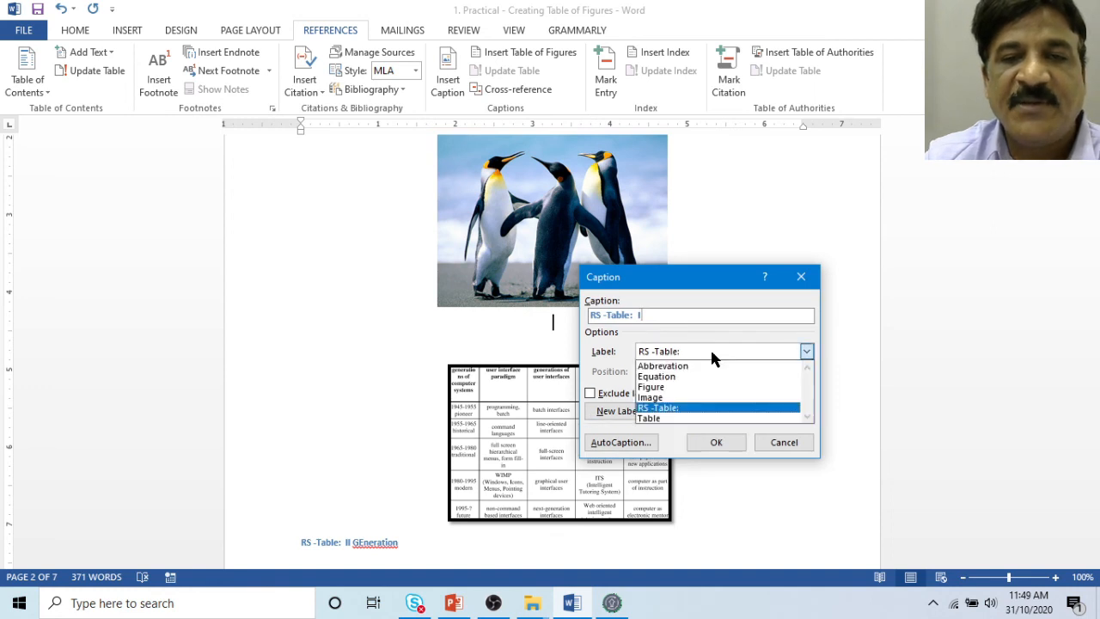
left_click(672, 387)
left_click(635, 316)
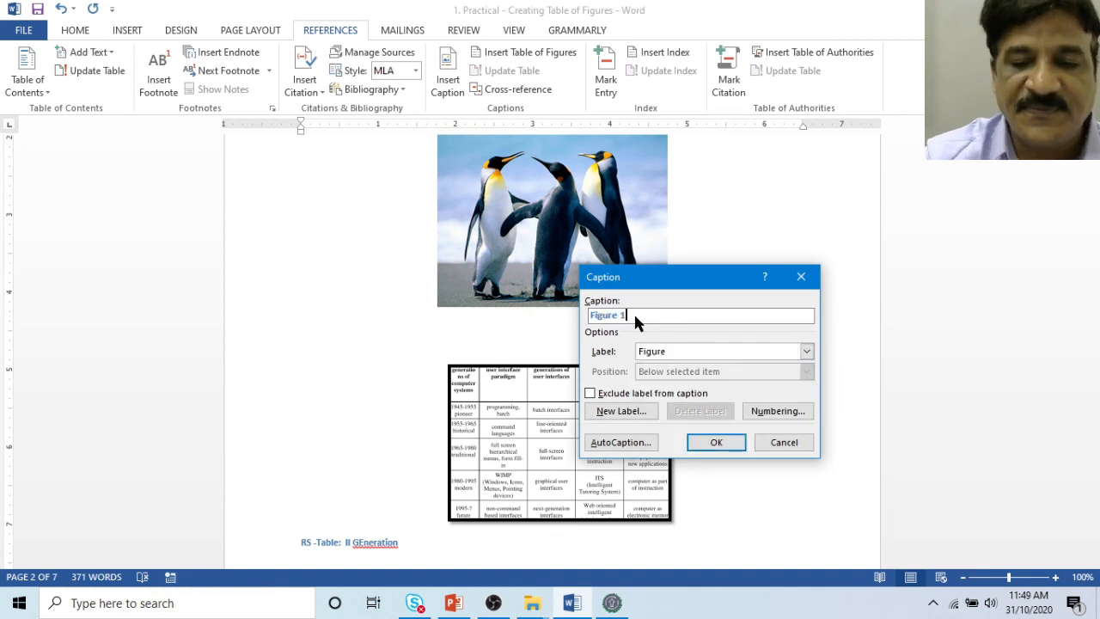
type("Pigeon")
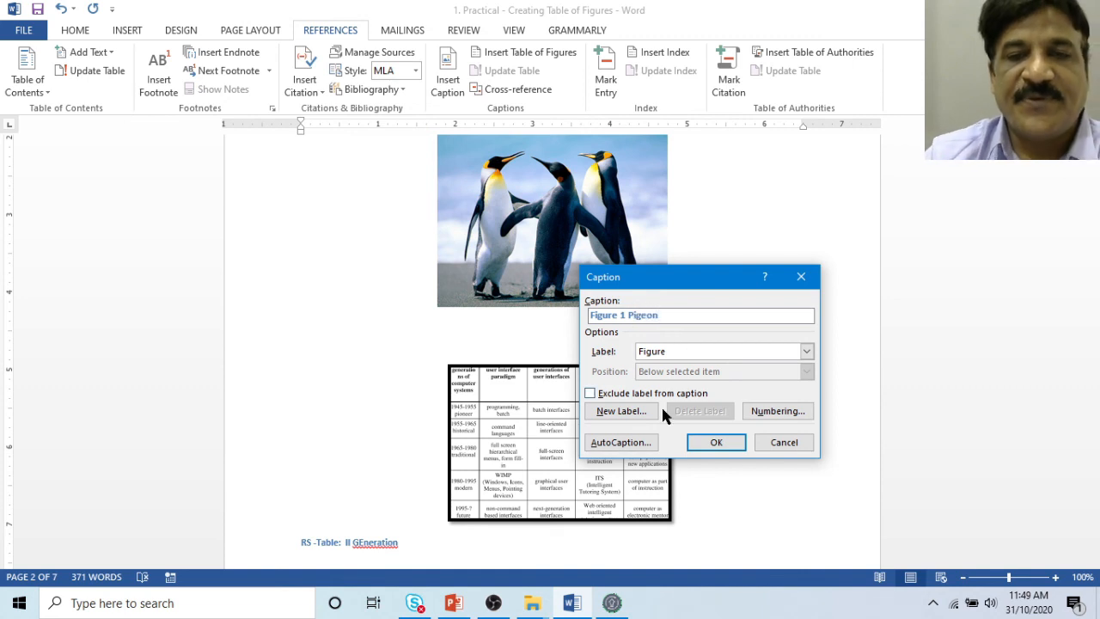
left_click(713, 443)
Update the Tulip figure cross-reference field in the section 1.2 paragraph.
scroll(375, 320, "down", 12)
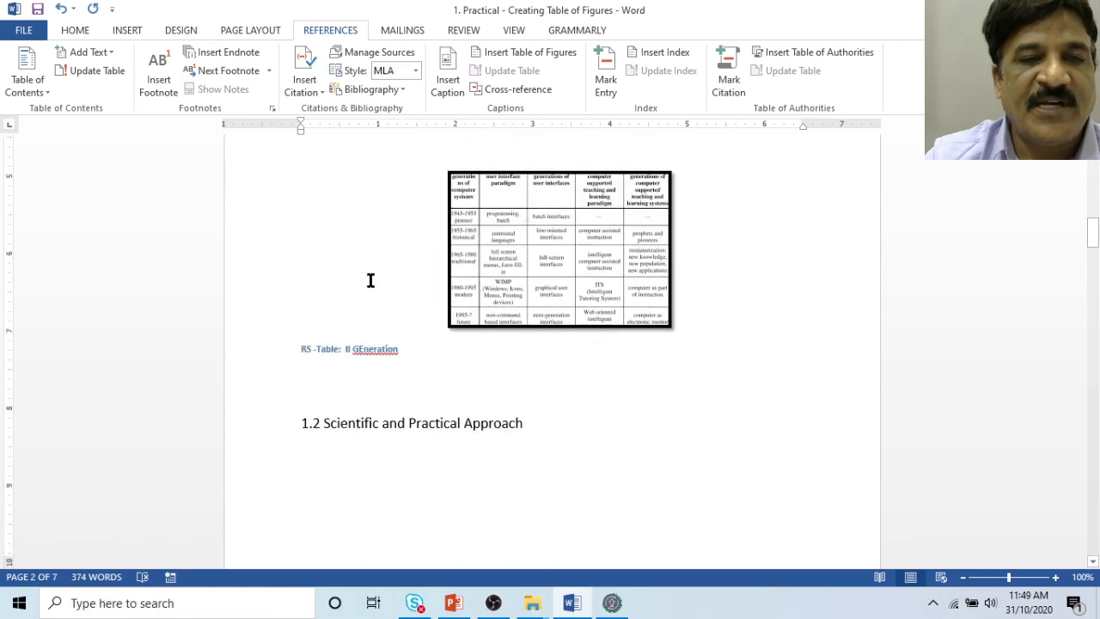
scroll(324, 501, "down", 15)
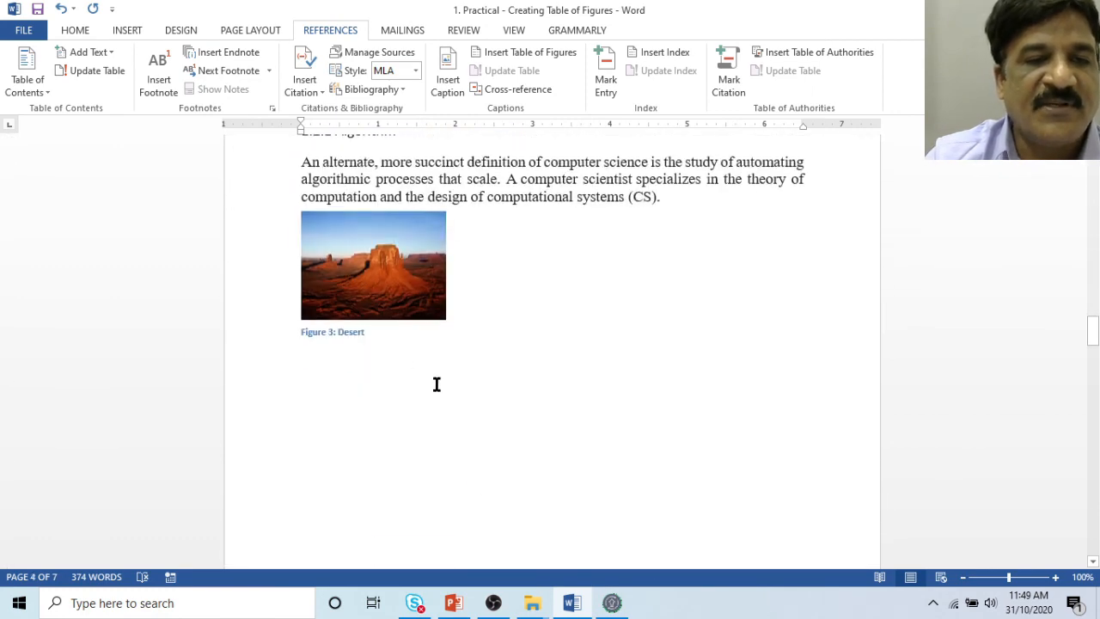
scroll(508, 427, "up", 15)
scroll(509, 431, "up", 4)
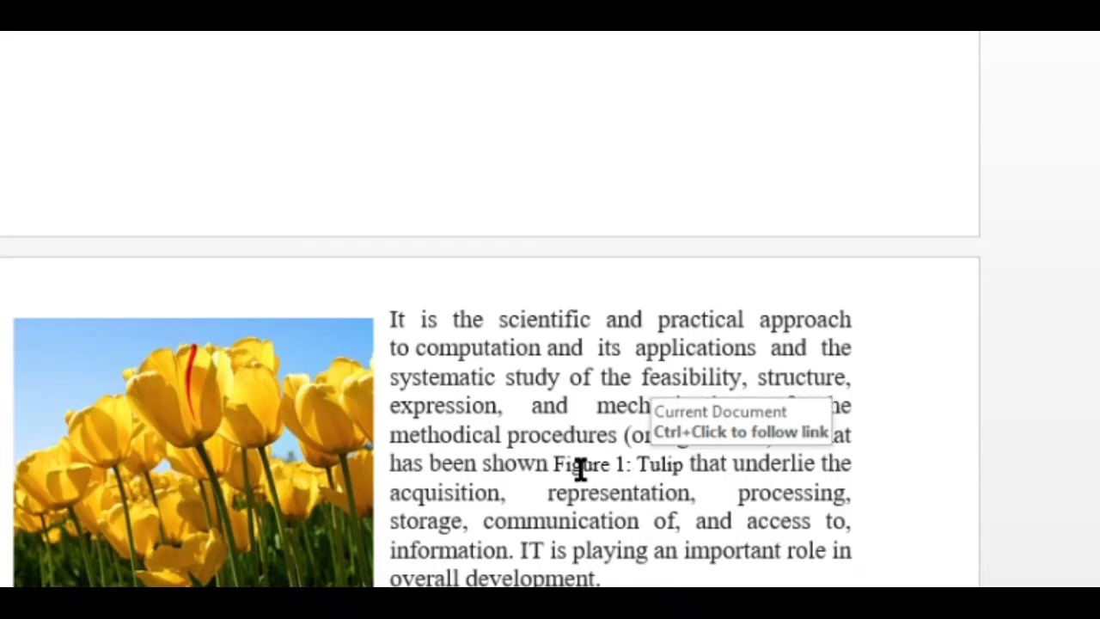
left_click(584, 473)
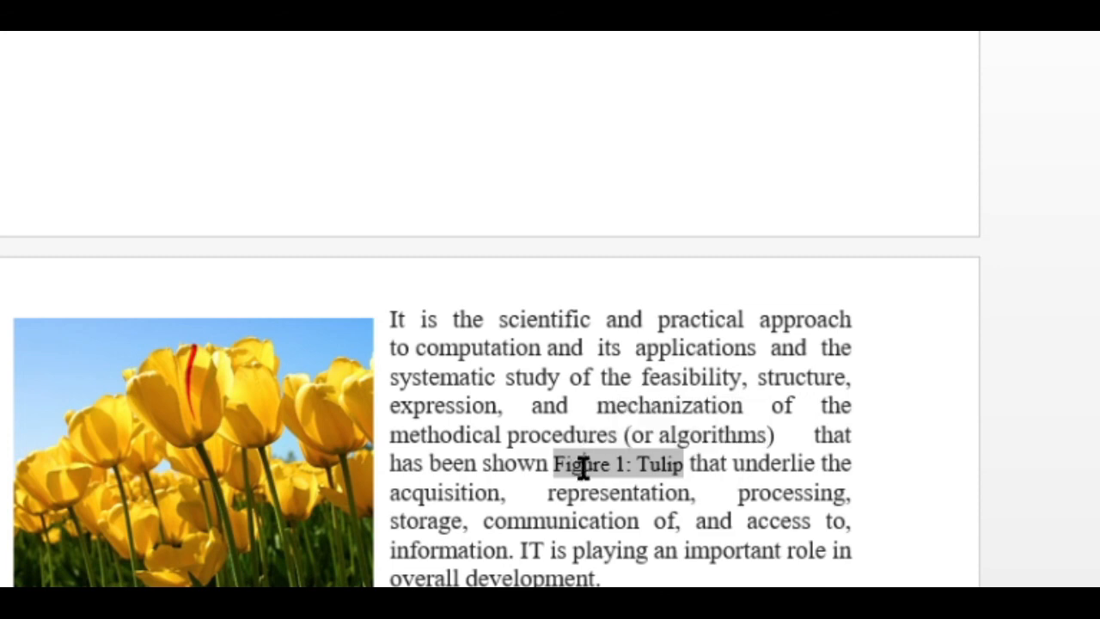
right_click(581, 464)
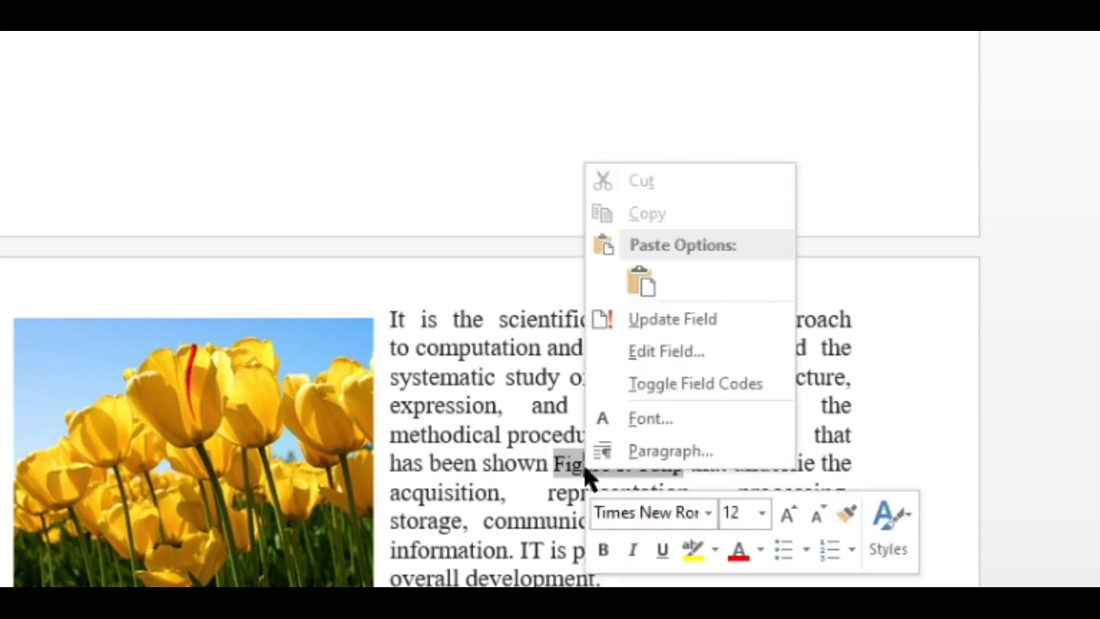
left_click(686, 317)
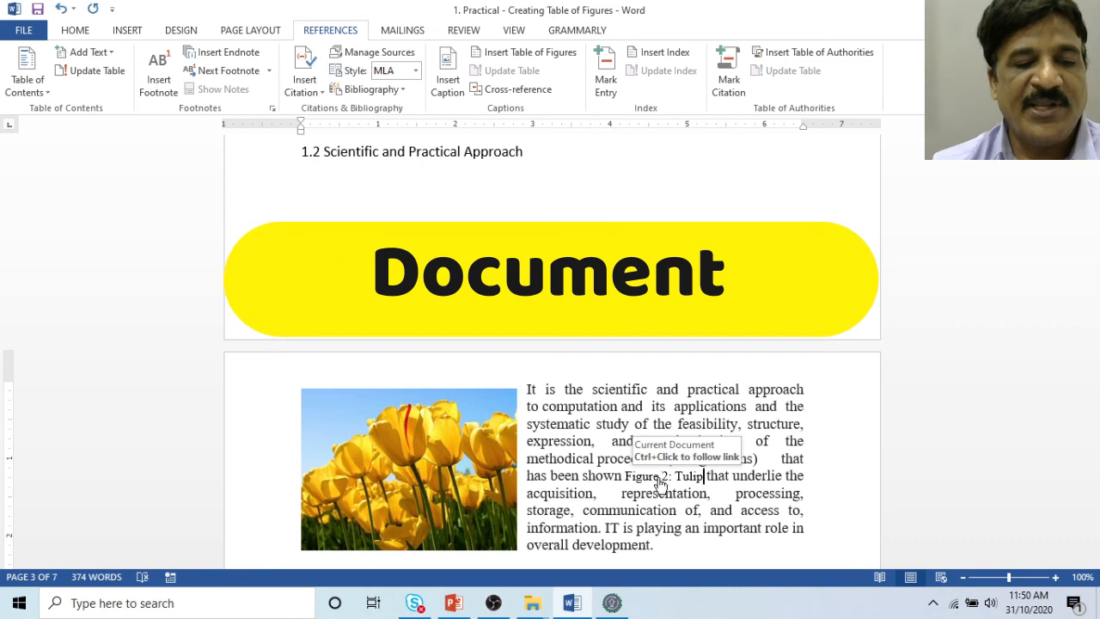
key("ctrl+a")
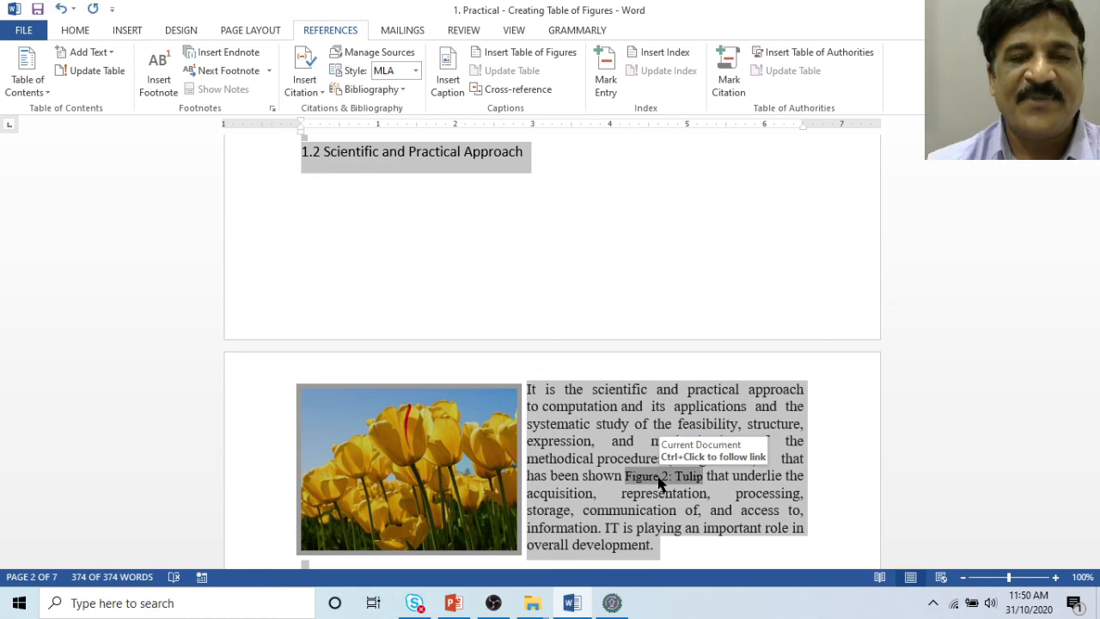
left_click(809, 455)
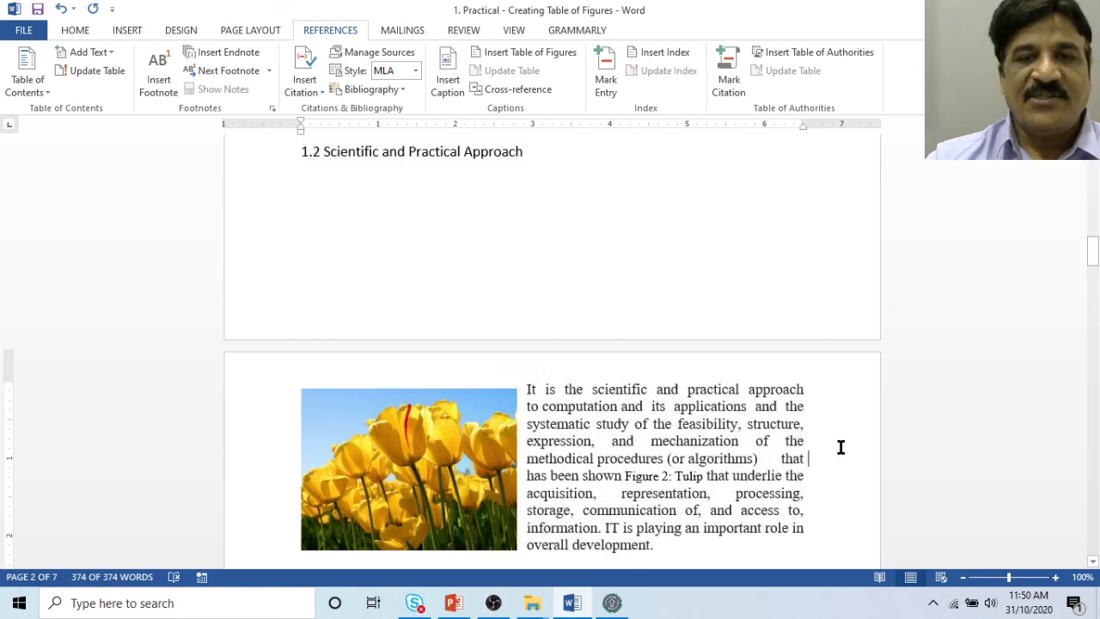
Correct the misspelled last word to "Evolution" in the plain-text caption below the Technology Evaluation table.
scroll(841, 447, "down", 15)
scroll(529, 434, "down", 15)
scroll(524, 443, "down", 20)
scroll(524, 442, "up", 3)
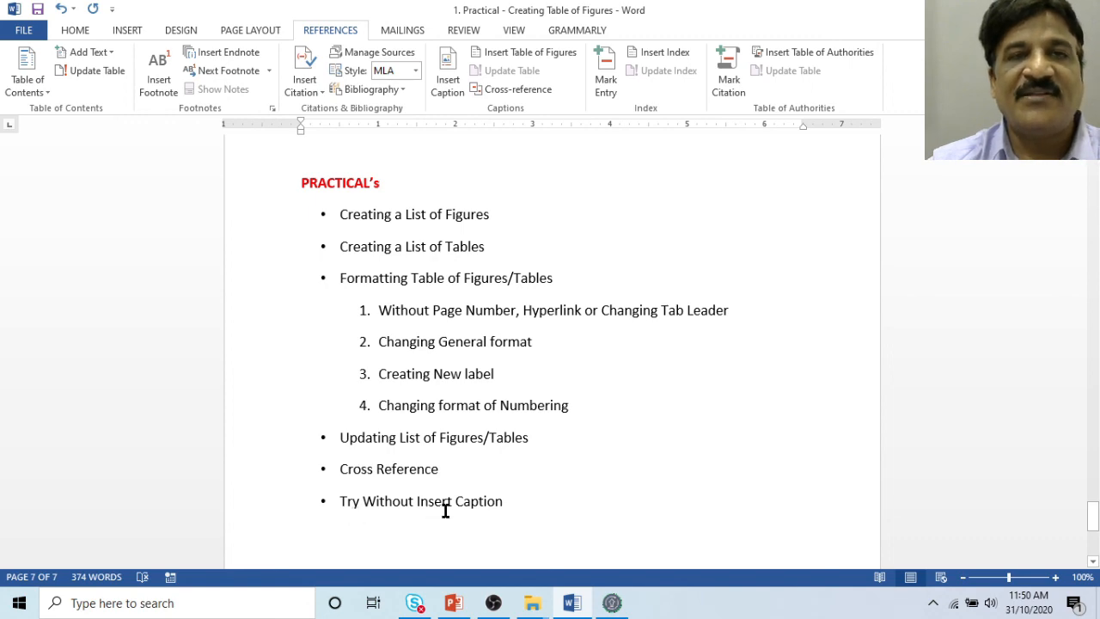
scroll(524, 447, "up", 10)
scroll(534, 347, "up", 15)
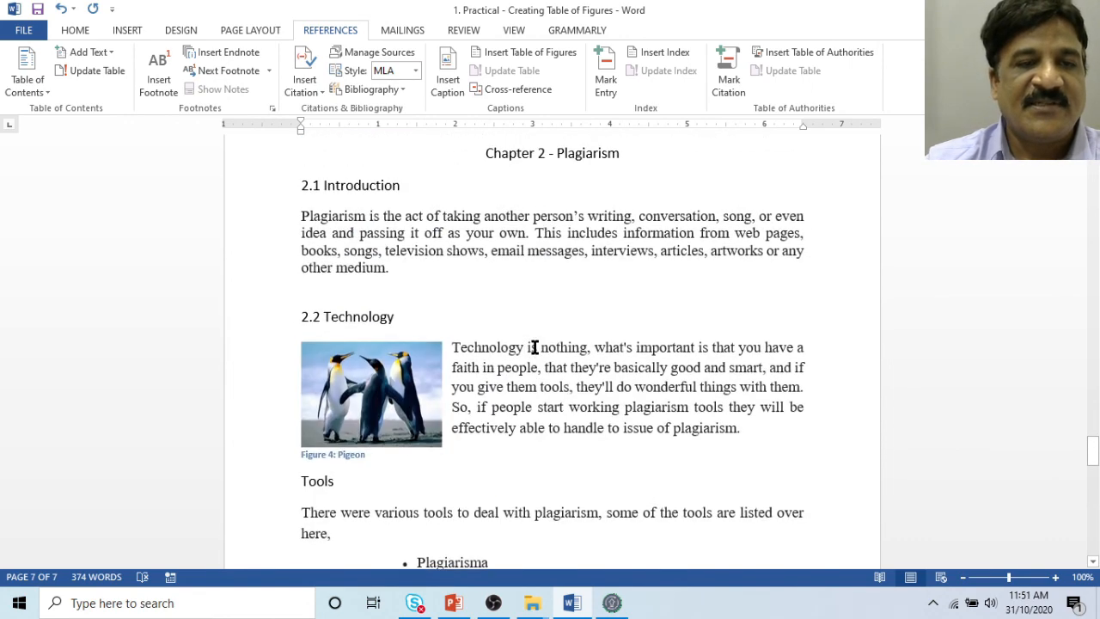
scroll(535, 347, "up", 2)
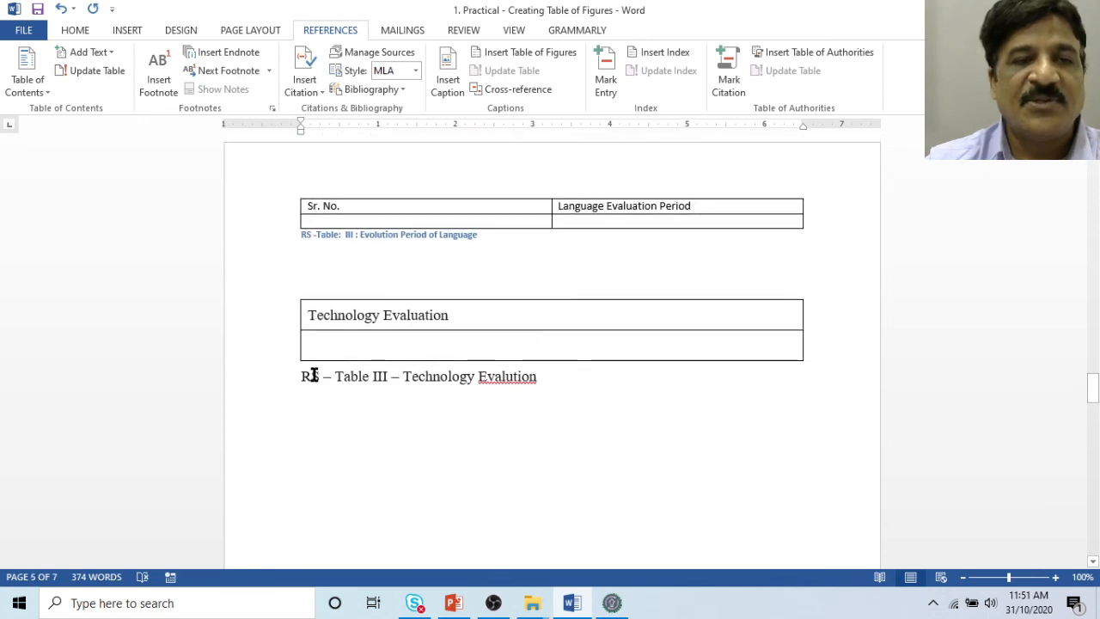
right_click(522, 380)
left_click(584, 397)
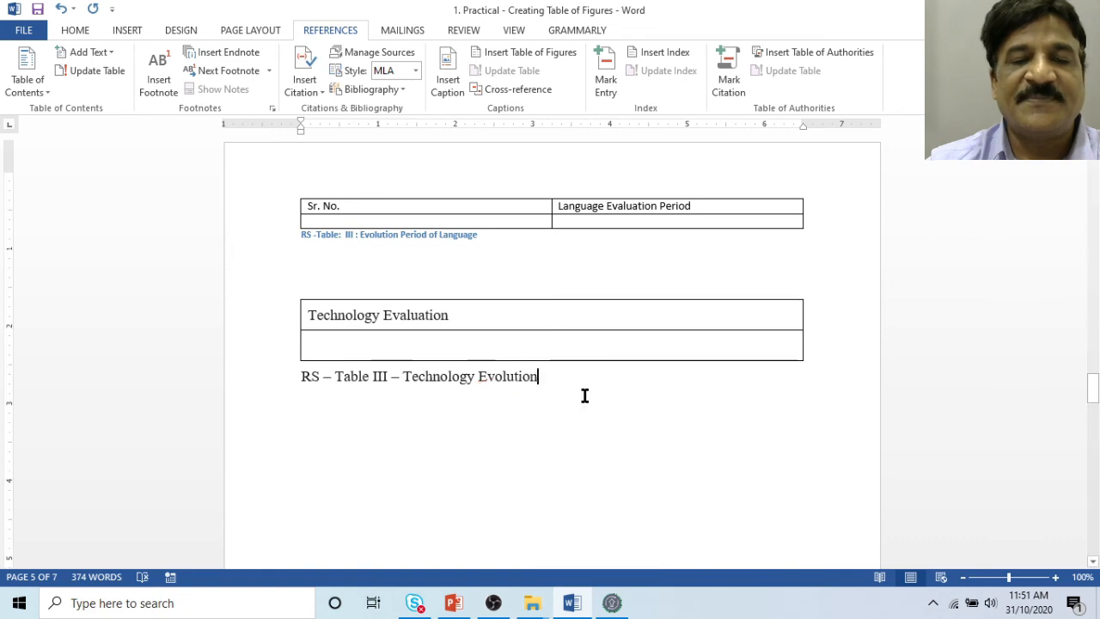
scroll(584, 393, "up", 10)
scroll(584, 392, "up", 10)
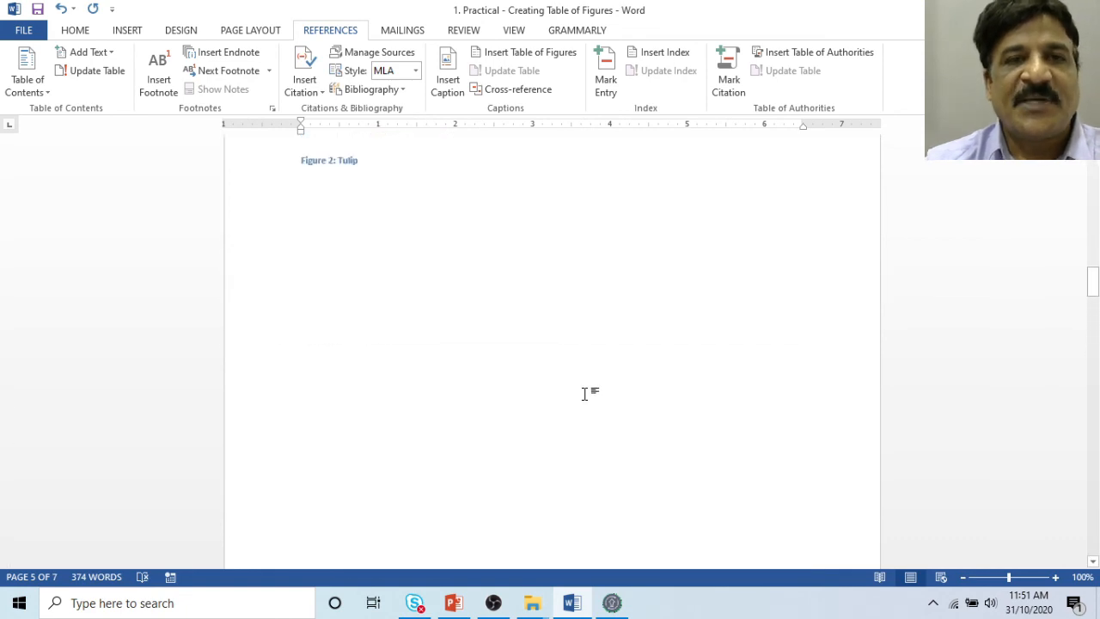
scroll(584, 393, "up", 5)
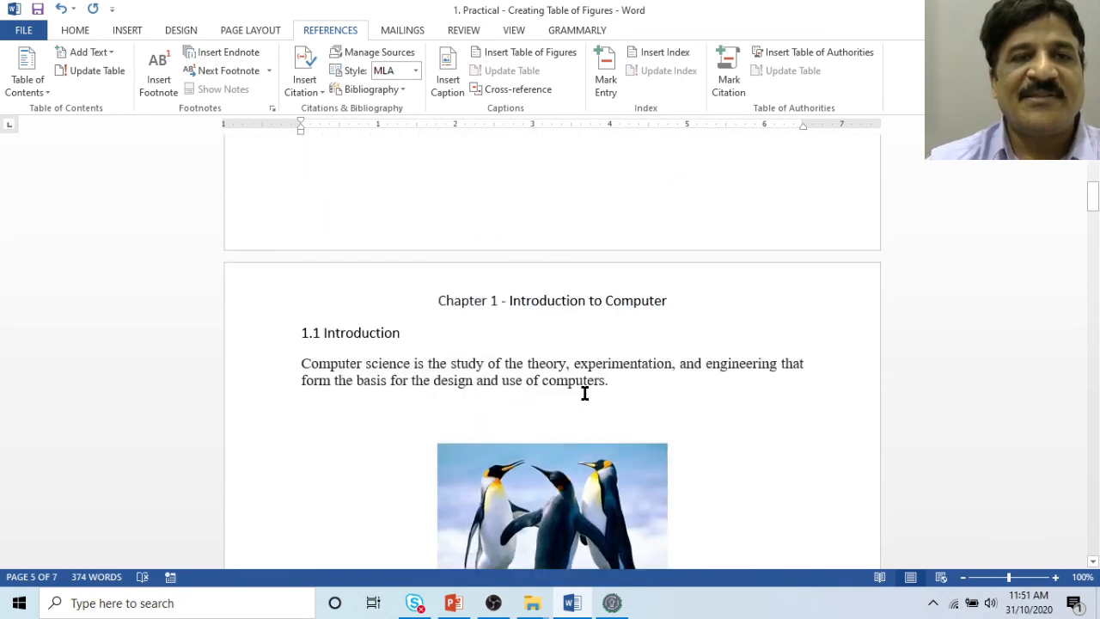